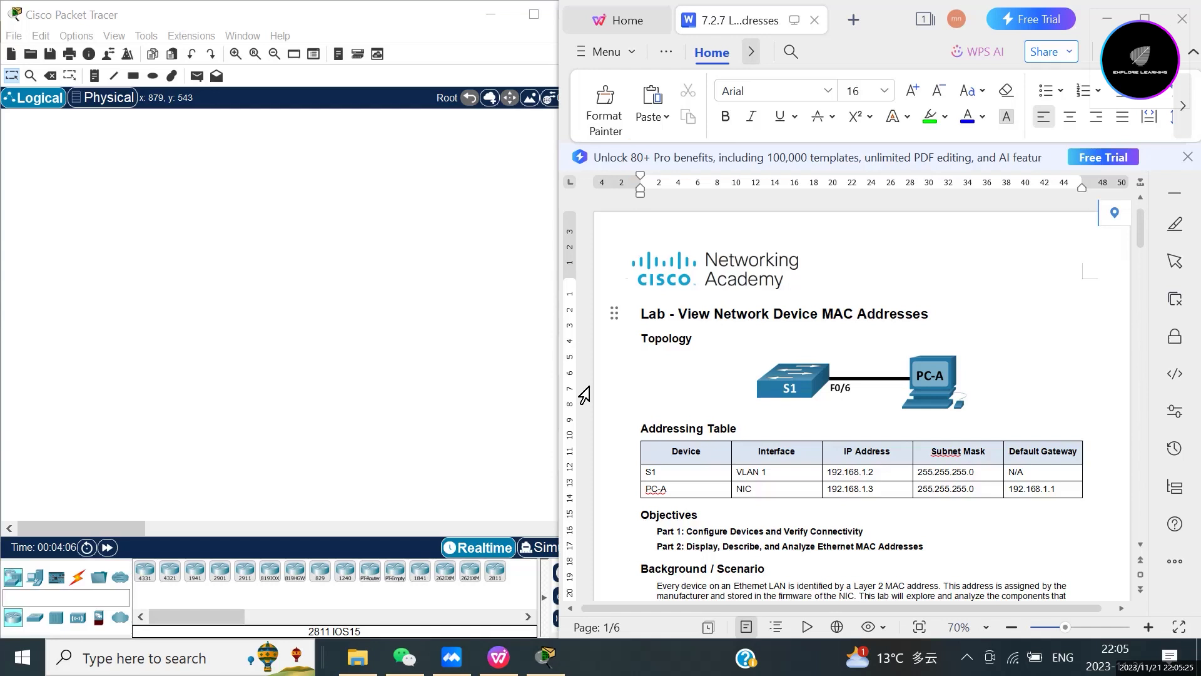
Step: Read through the lab document's topology, Addressing Table, background, required resources and the first Part 1 instructions
left_click(721, 370)
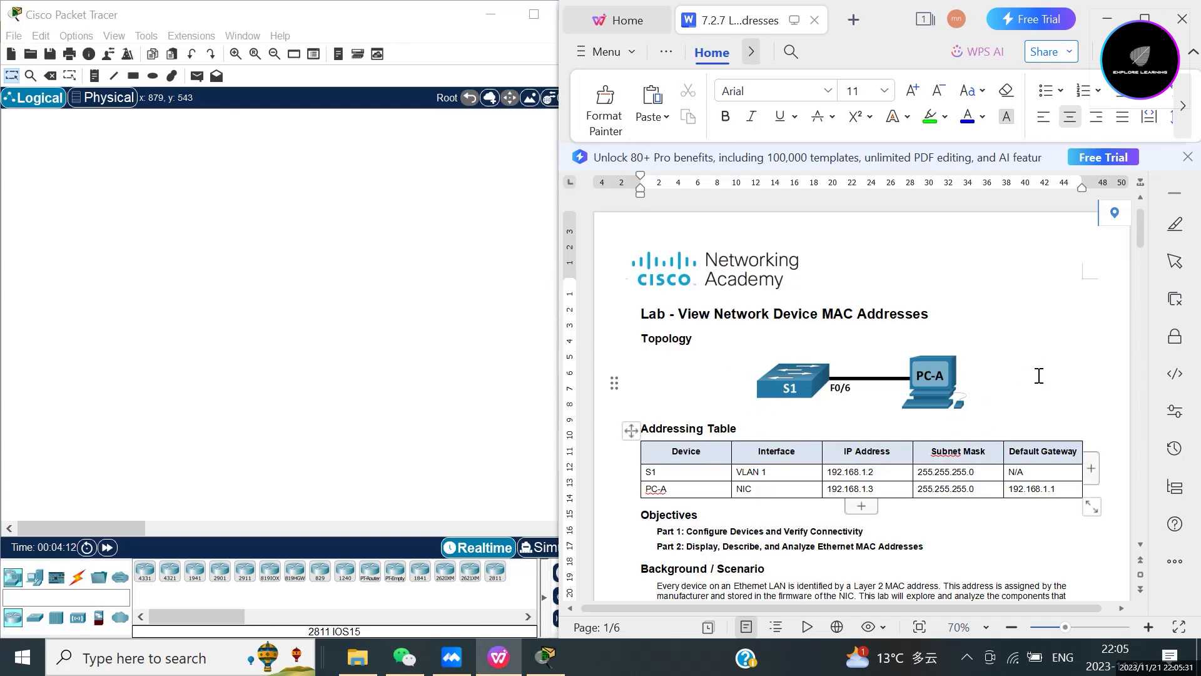
left_click(1067, 368)
left_click_drag(745, 432, 641, 446)
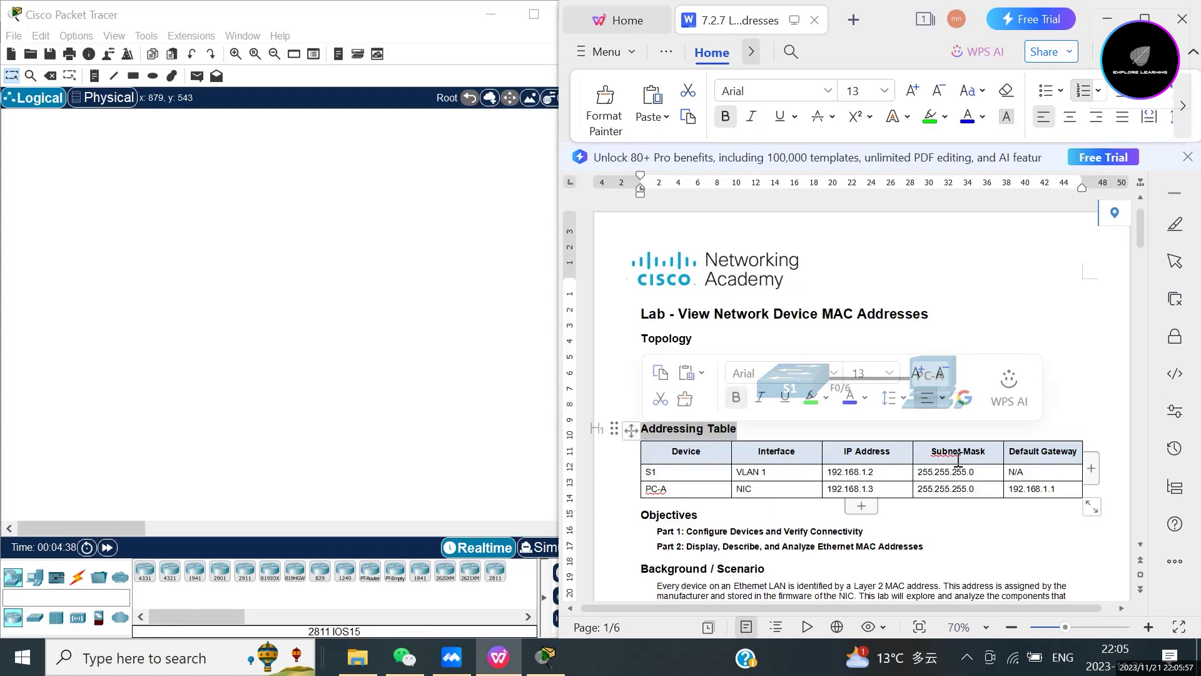
scroll(1003, 528, "down", 3)
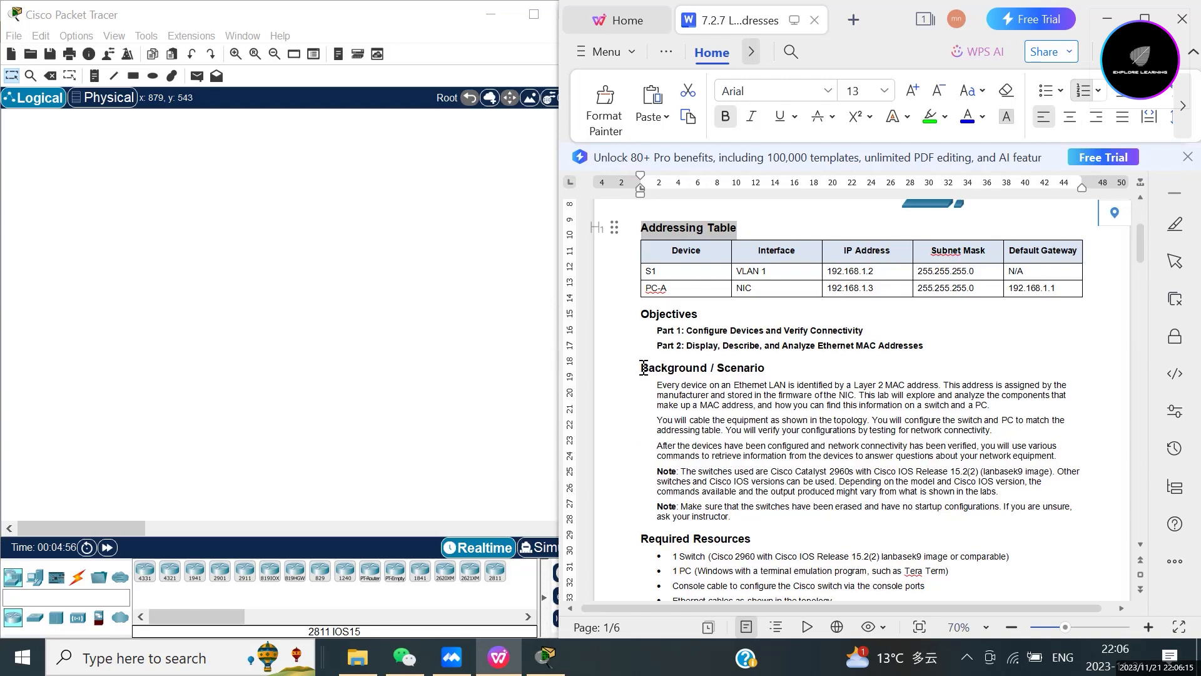
left_click_drag(642, 368, 928, 529)
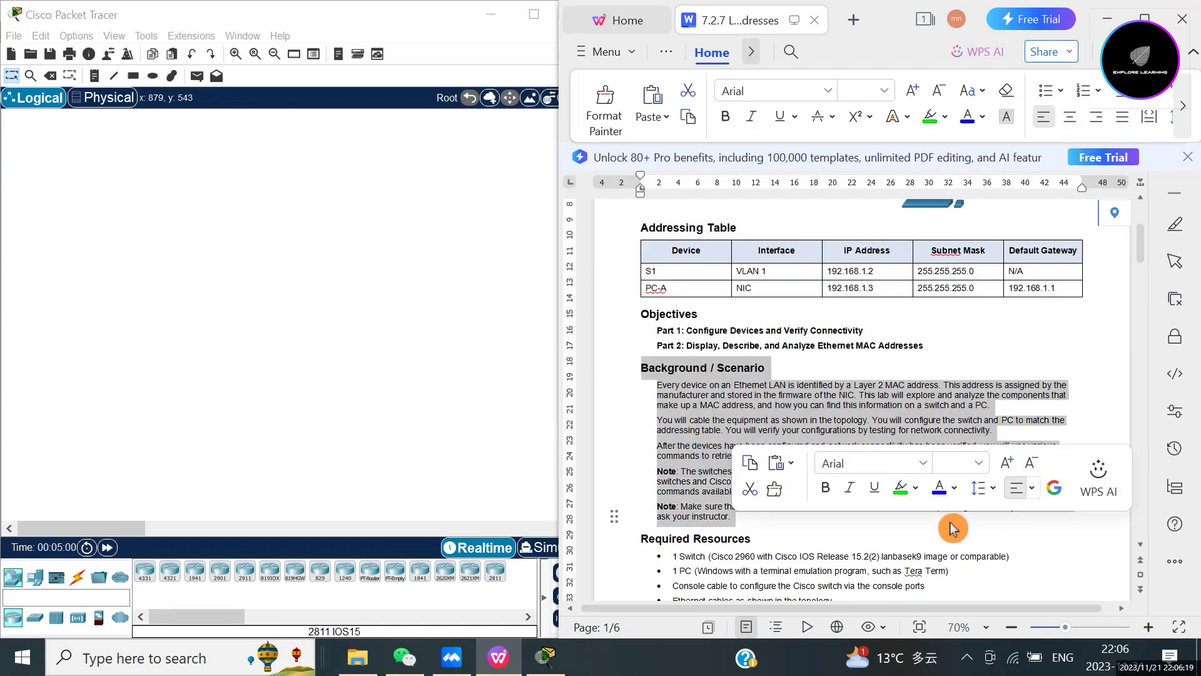
left_click(928, 529)
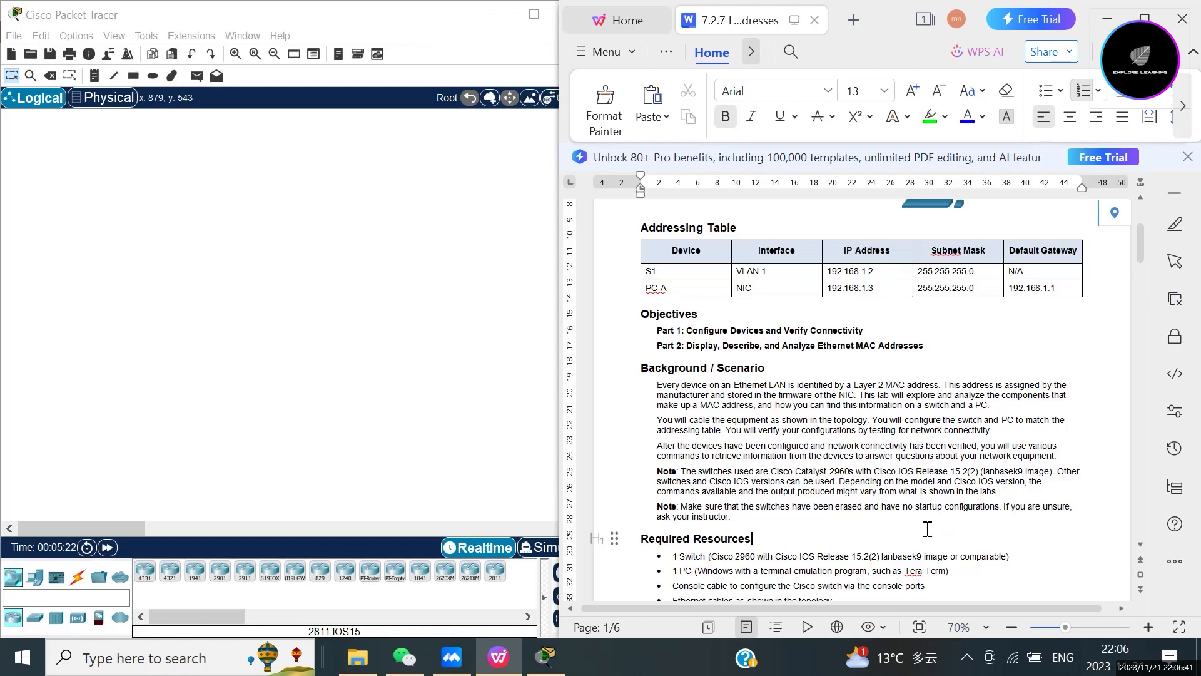
scroll(928, 529, "down", 3)
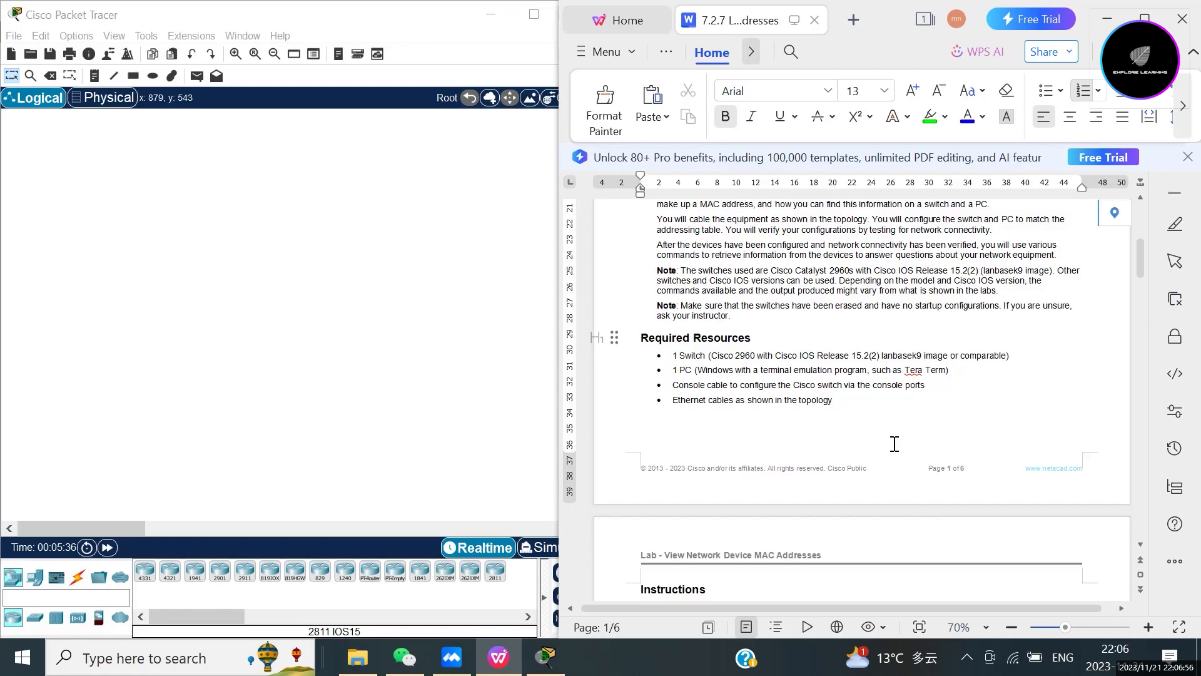
scroll(866, 417, "up", 10)
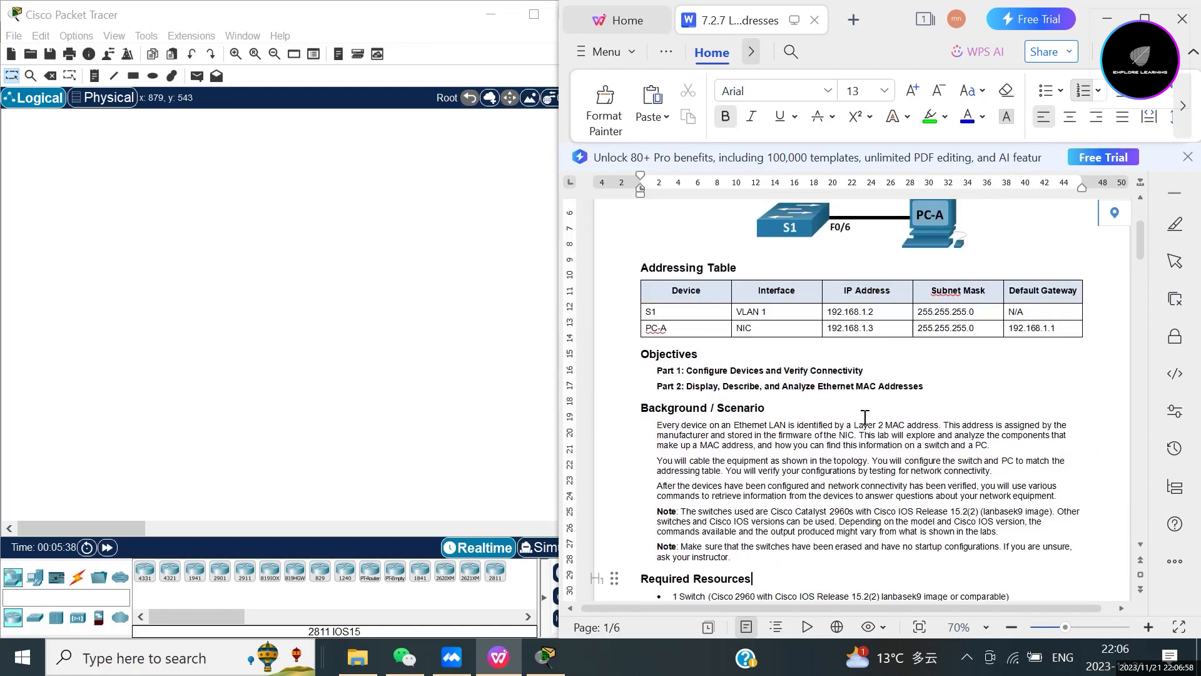
scroll(865, 417, "down", 15)
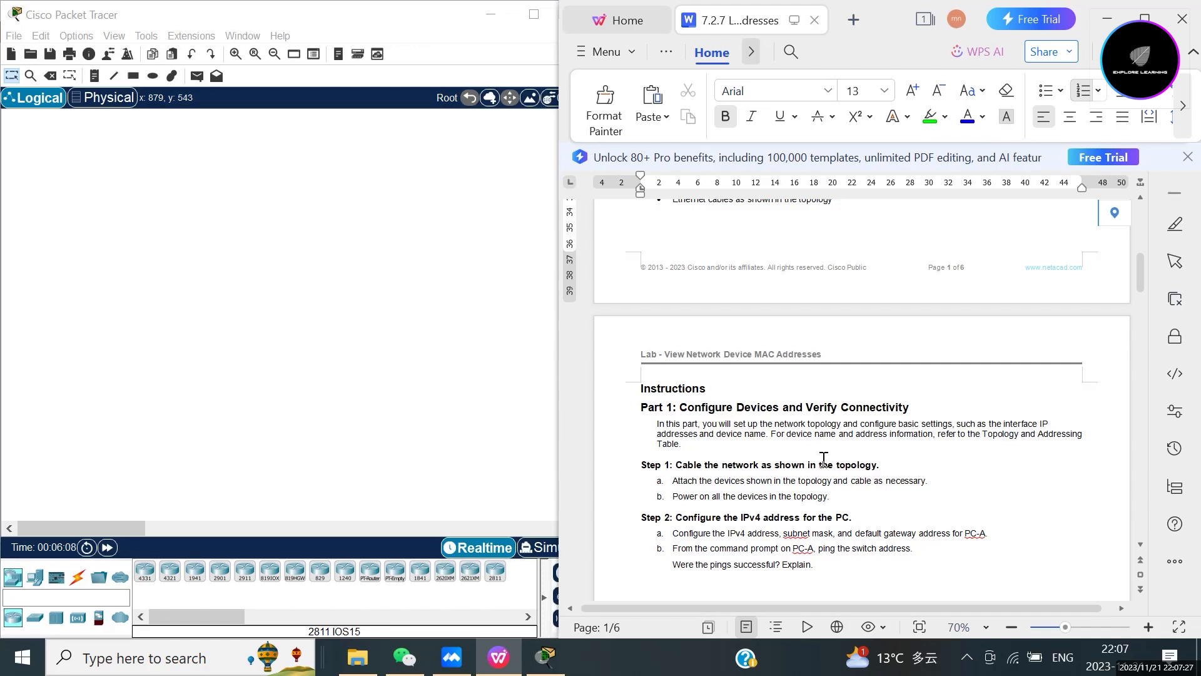
scroll(824, 458, "up", 10)
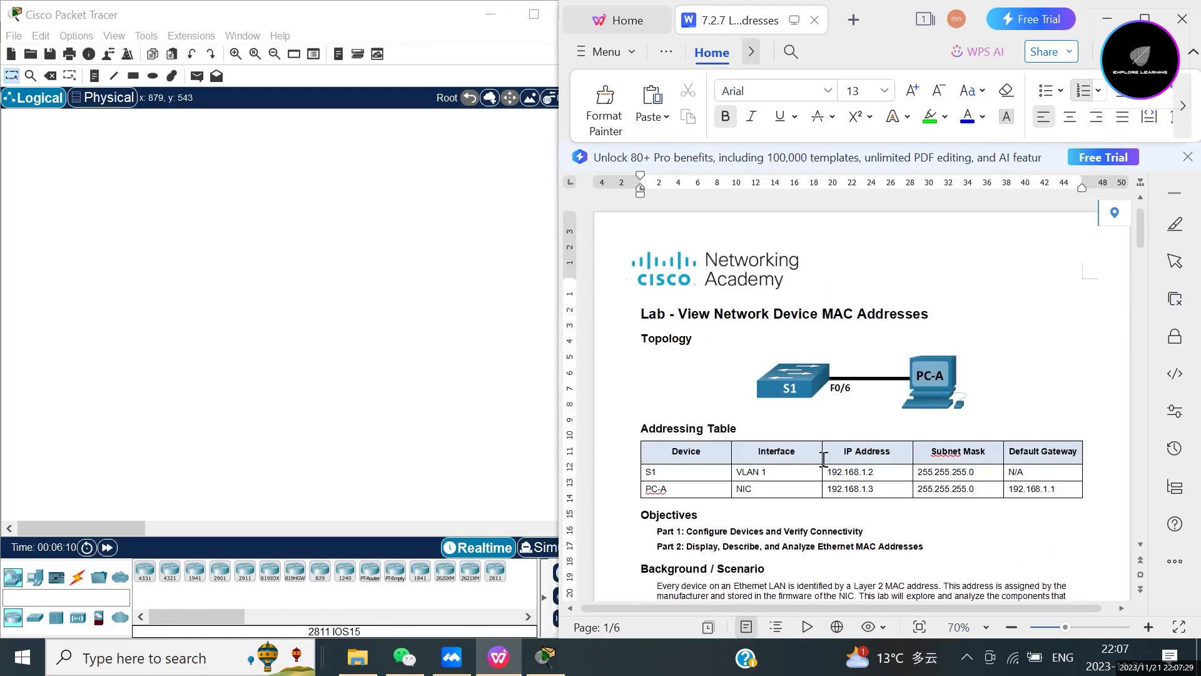
Step: In Cisco Packet Tracer, place a 2960 switch in the logical workspace and a PC to its right
left_click(481, 305)
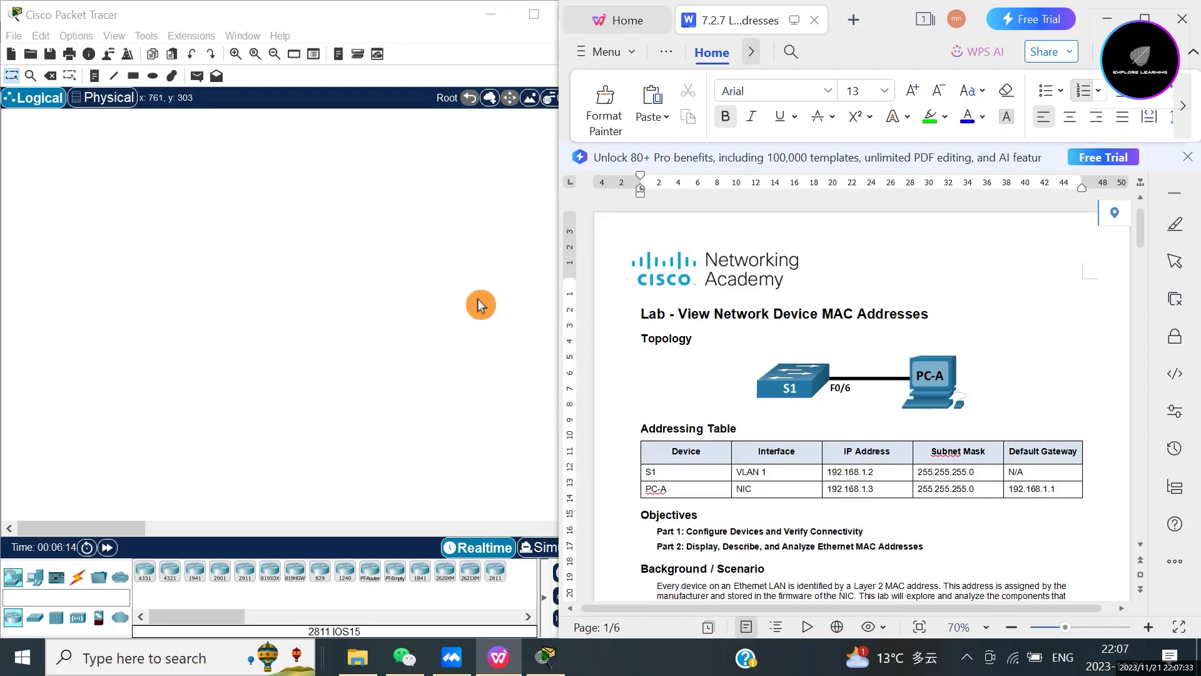
left_click(15, 591)
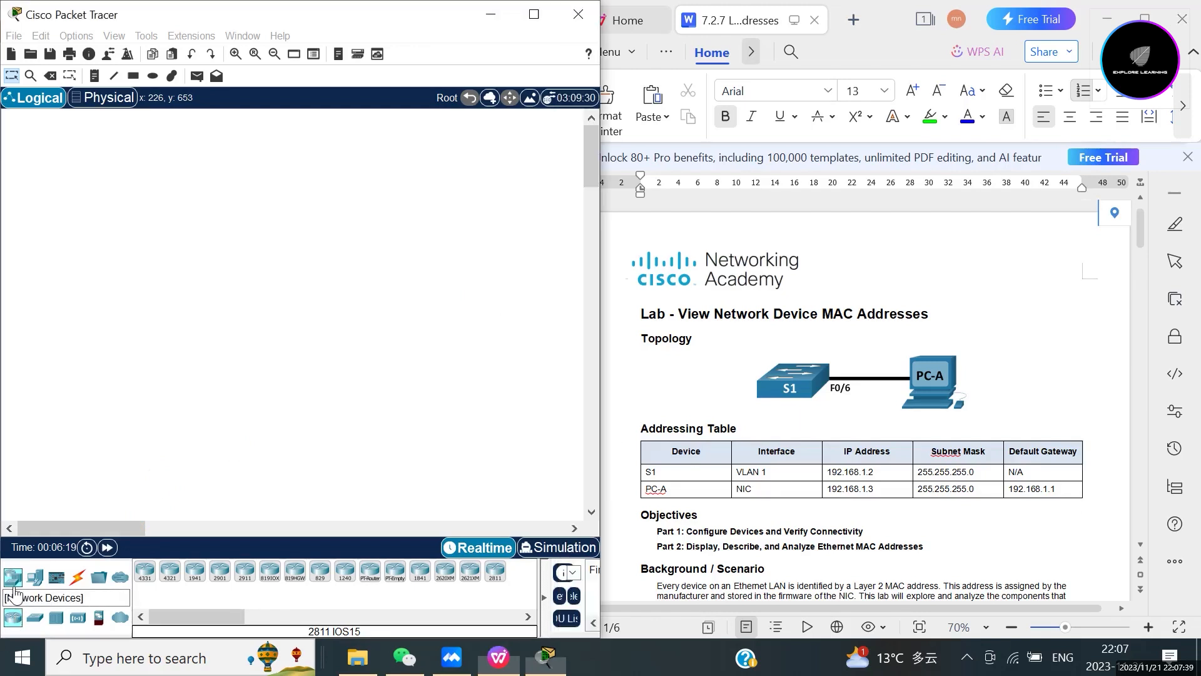
left_click(34, 617)
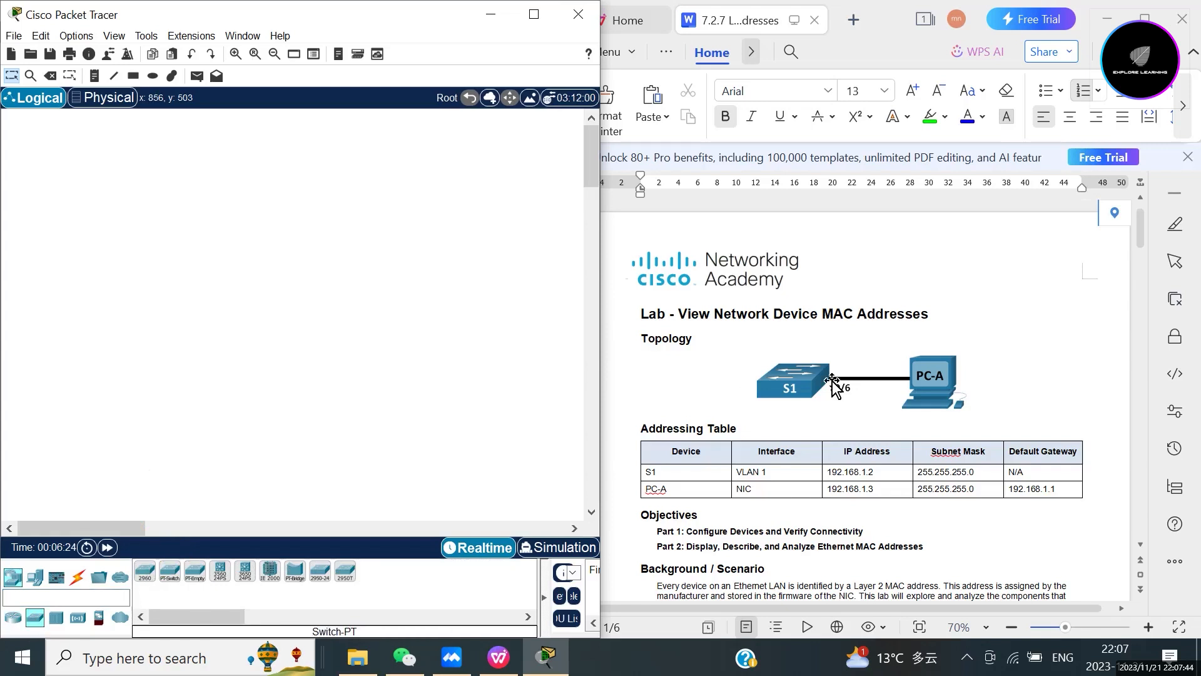
left_click(1015, 270)
scroll(1019, 258, "down", 5)
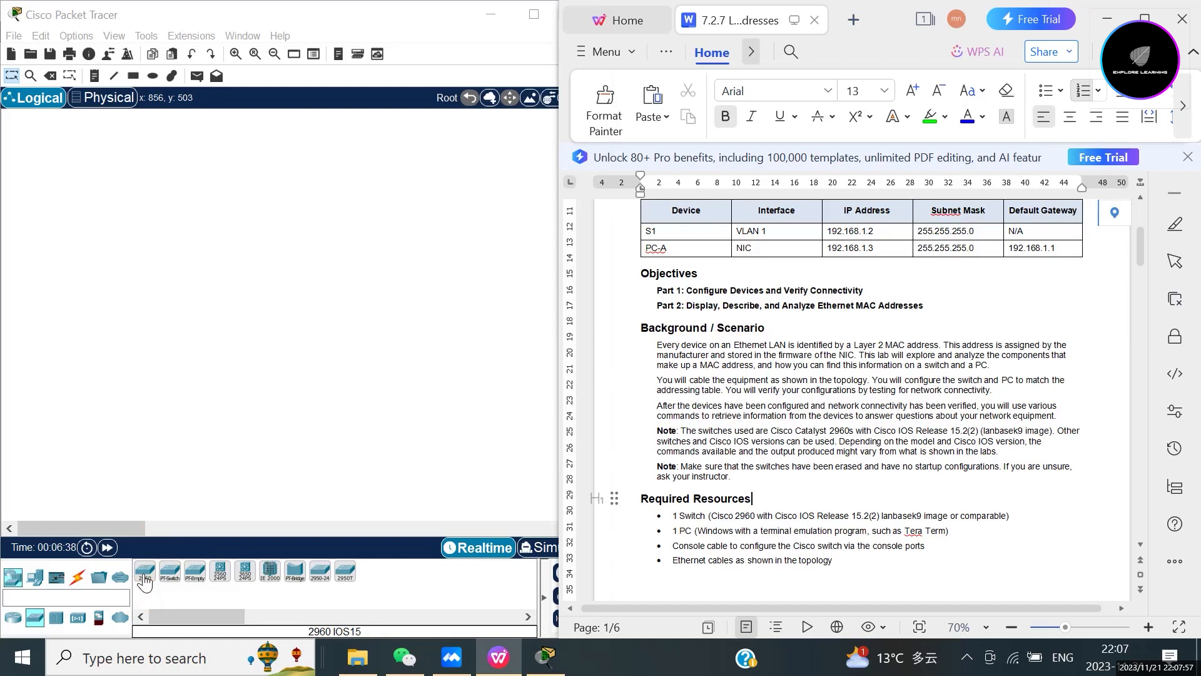
left_click_drag(145, 581, 169, 305)
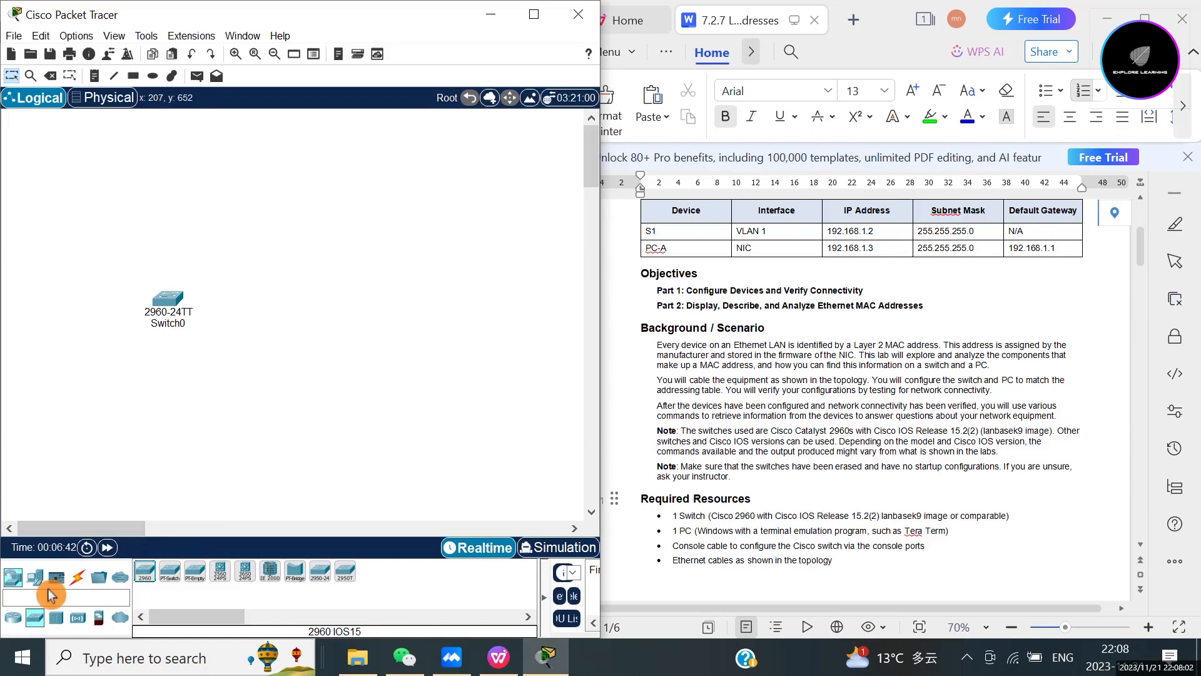
left_click(35, 577)
left_click_drag(144, 571, 309, 314)
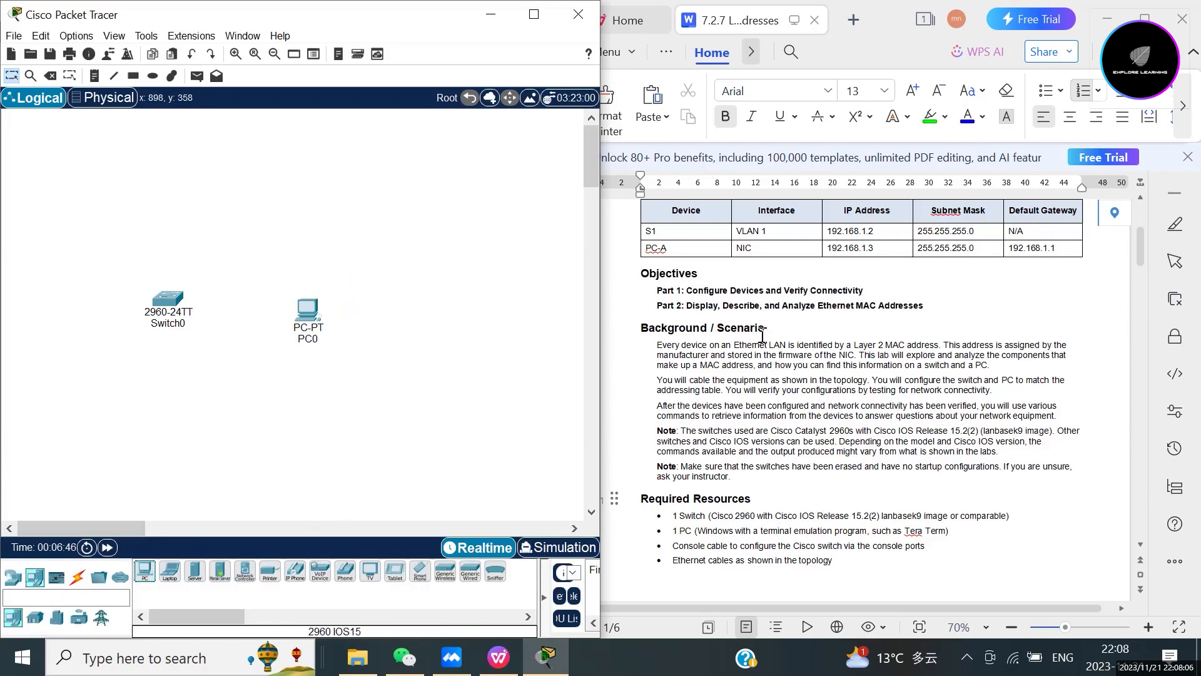
Step: Connect the switch's FastEthernet0/6 port to the PC's FastEthernet0 port with a Copper Straight-Through cable, following the lab topology
left_click(915, 341)
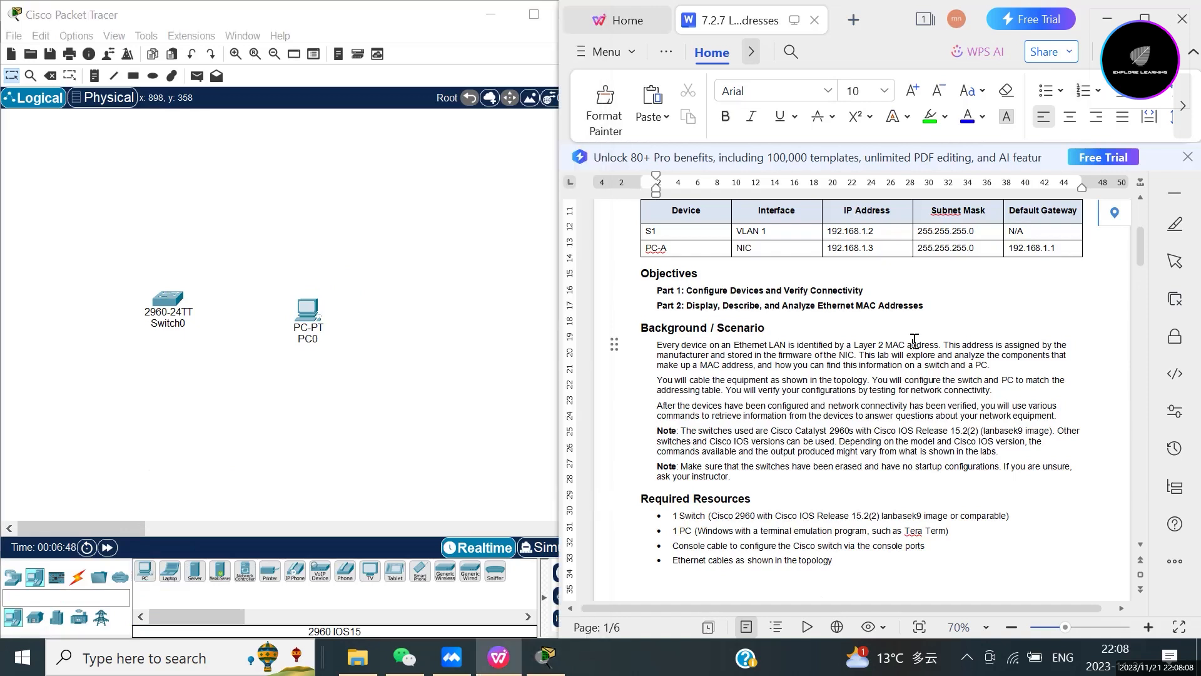
scroll(915, 341, "up", 5)
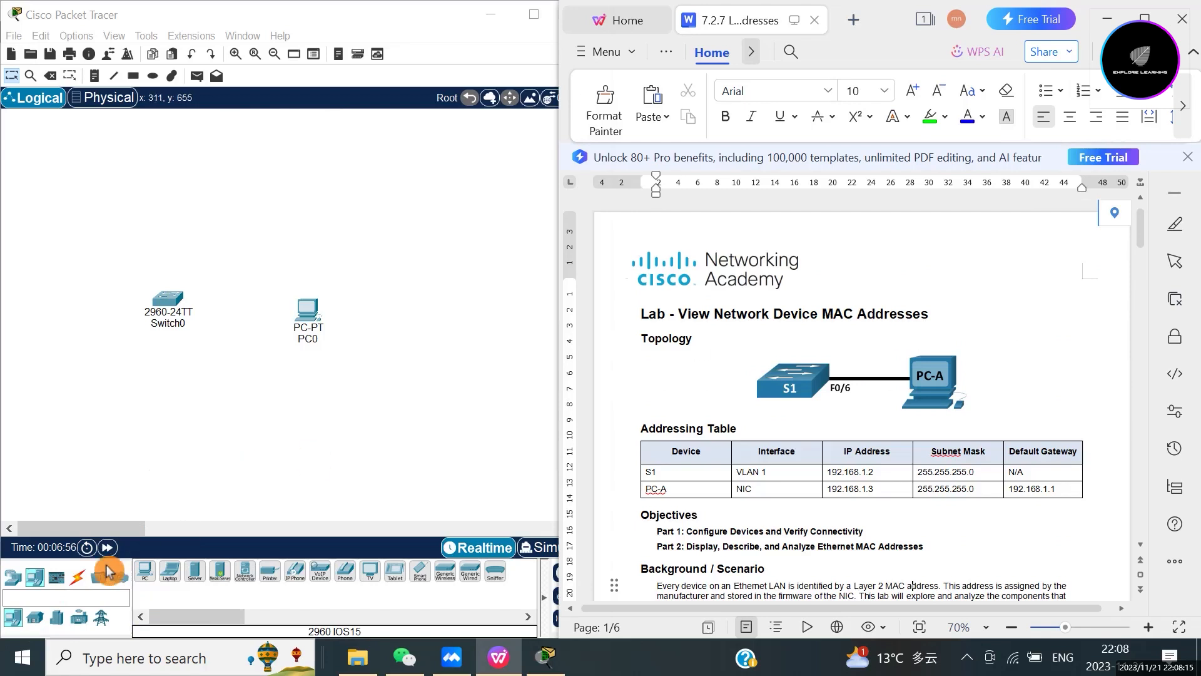
left_click(77, 576)
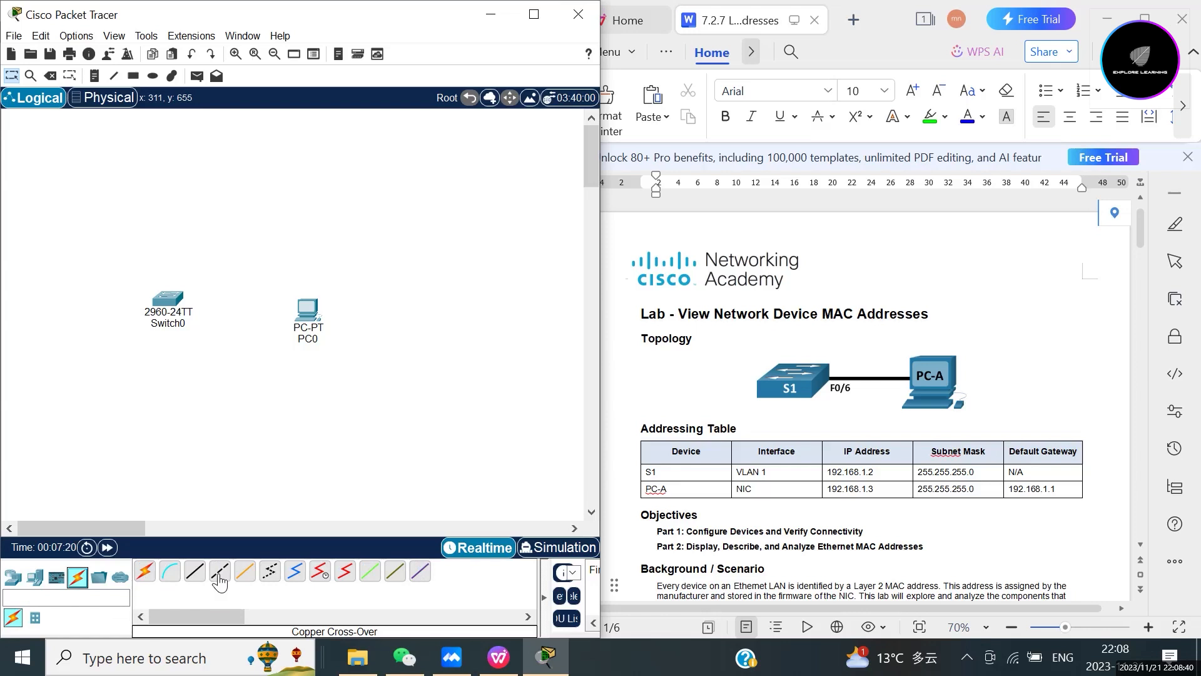
mouse_move(172, 311)
left_mouse_down()
mouse_move(188, 335)
mouse_move(191, 320)
left_mouse_up()
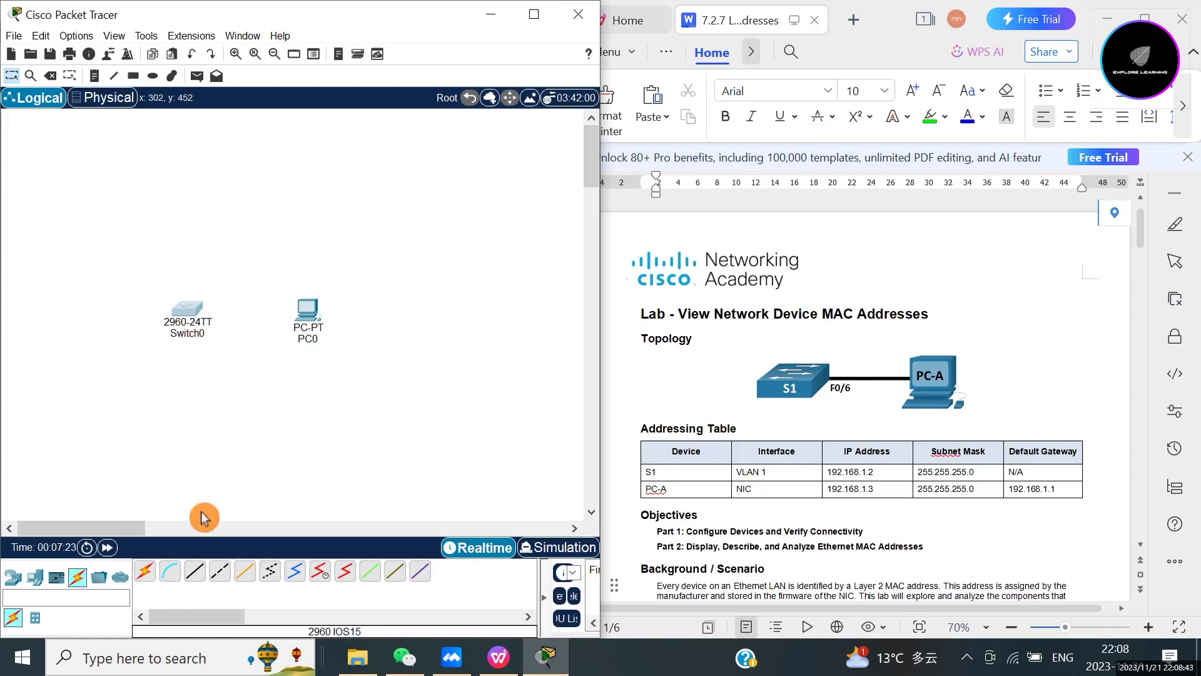
left_click(196, 572)
left_click(185, 317)
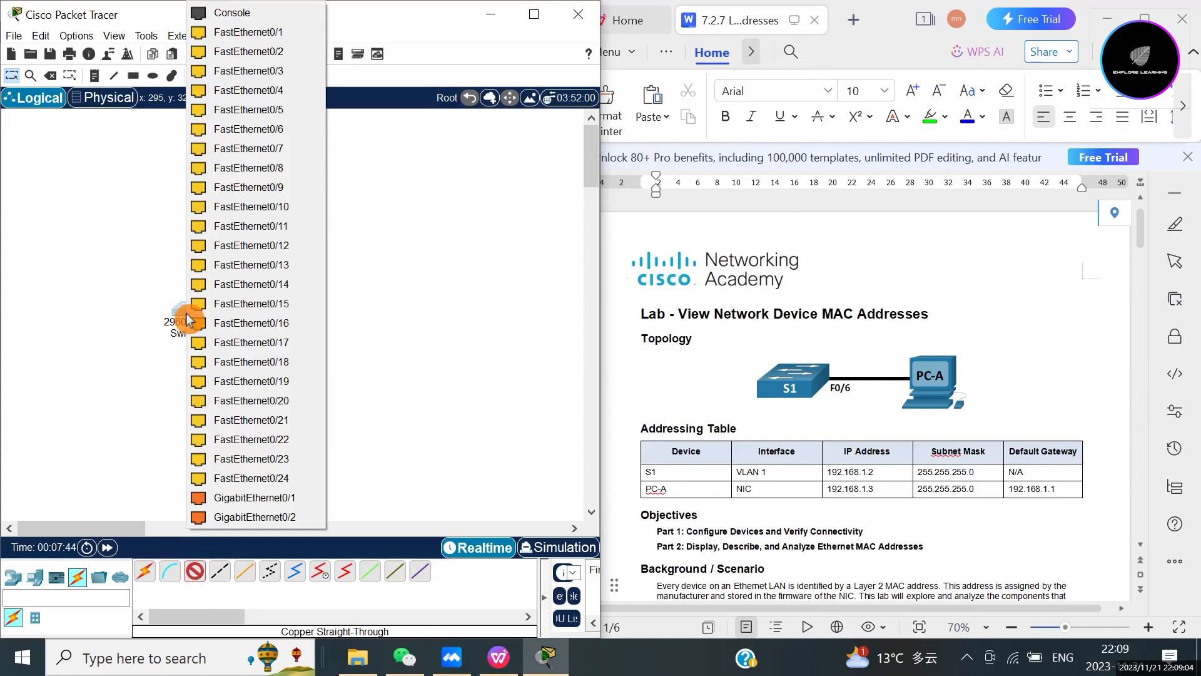
left_click(253, 130)
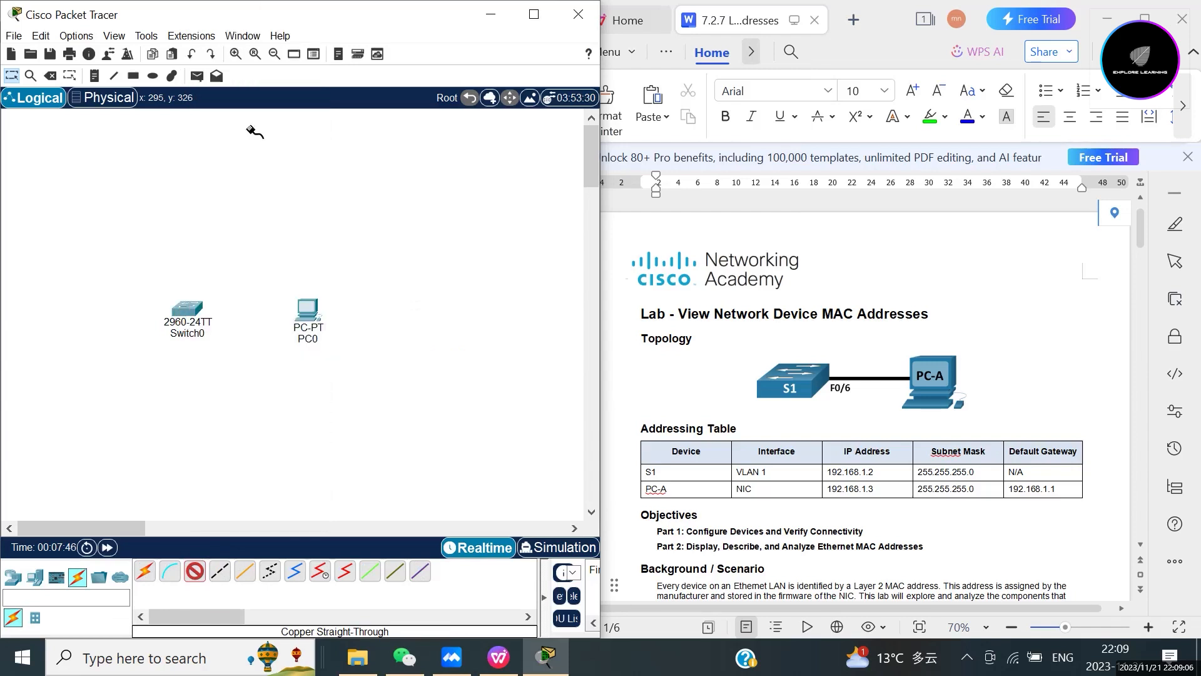
left_click(312, 315)
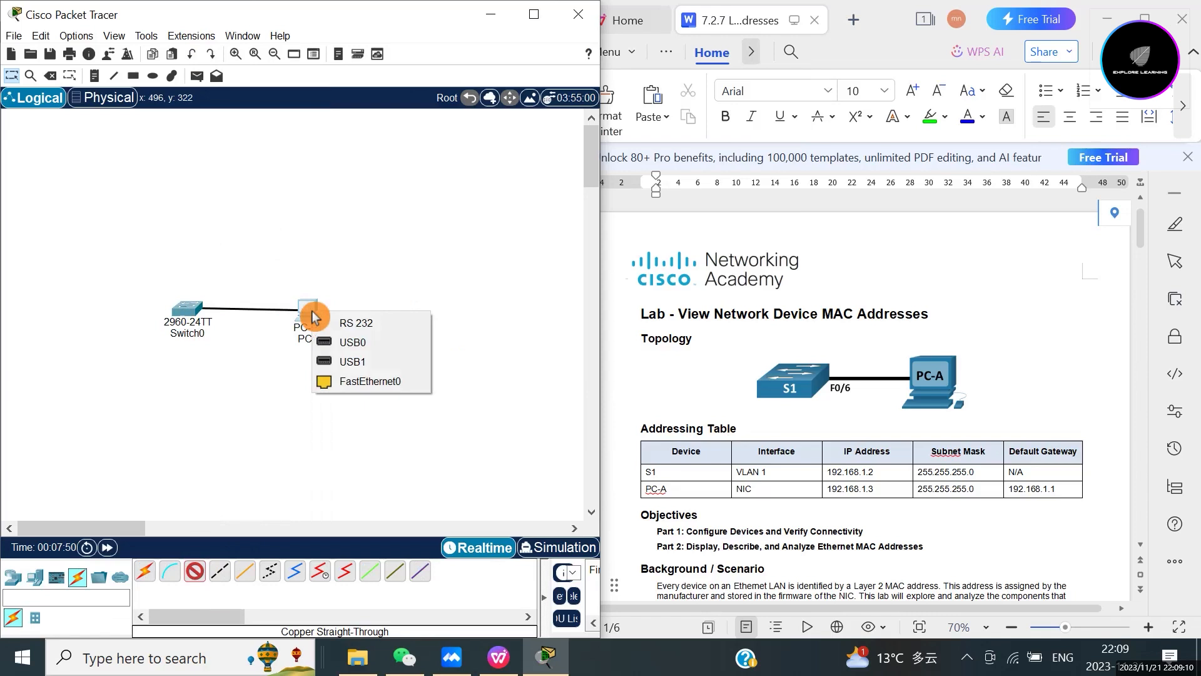
left_click(367, 383)
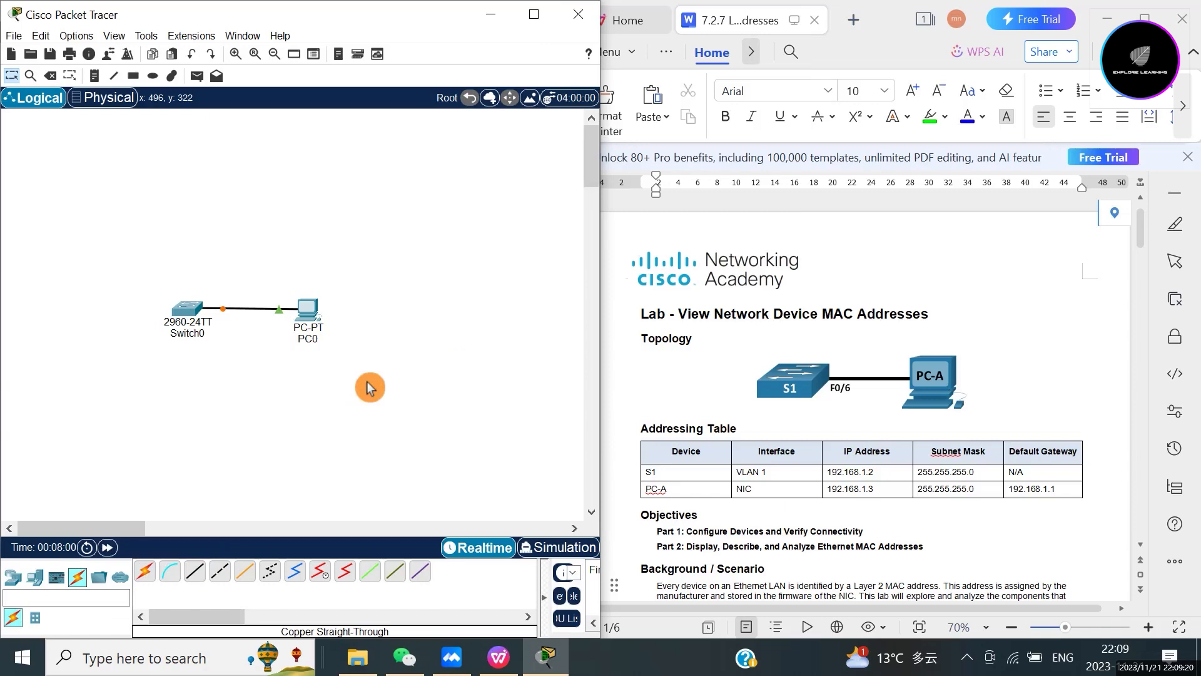
Step: Review the Part 1 cabling and power-on instructions, and inspect the switch's enlarged physical view for its ports and power connection
left_click(1011, 331)
scroll(1012, 327, "down", 12)
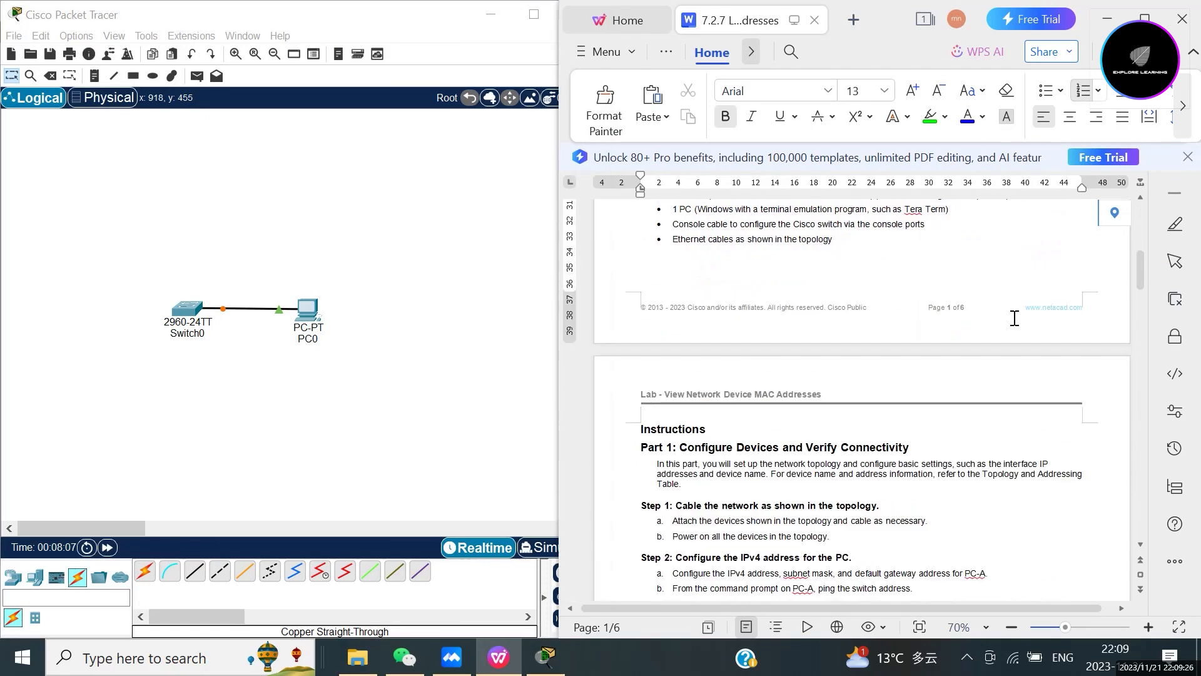
scroll(1014, 317, "down", 3)
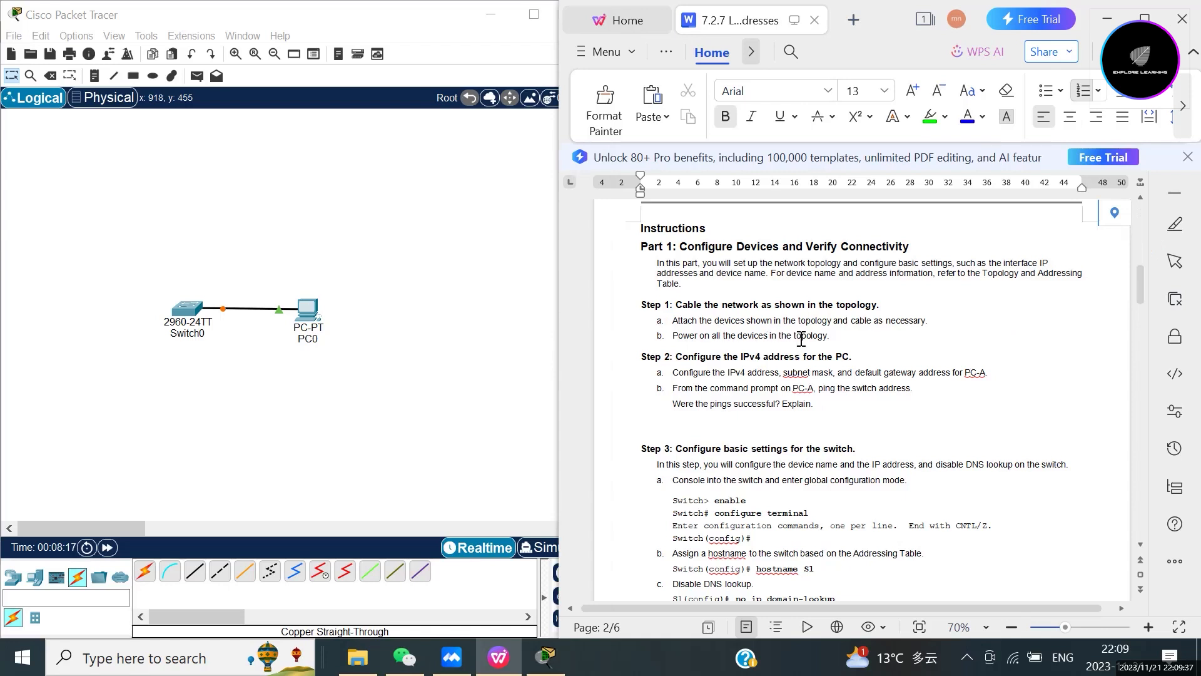
left_click(186, 316)
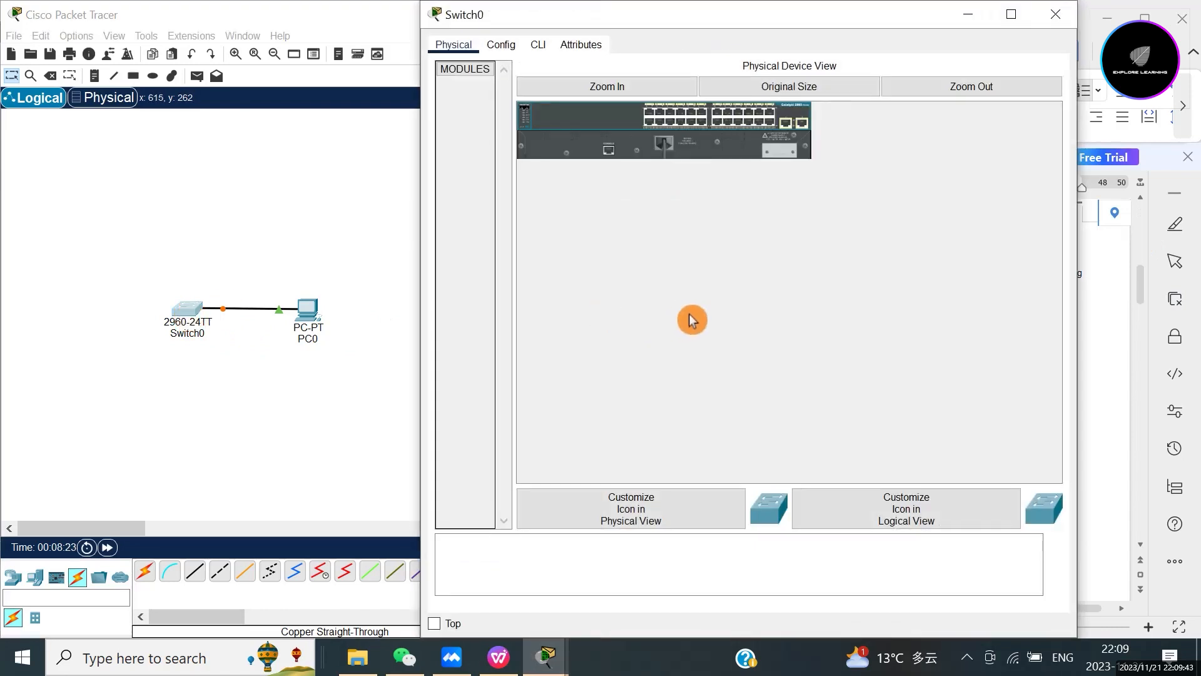
left_click(602, 87)
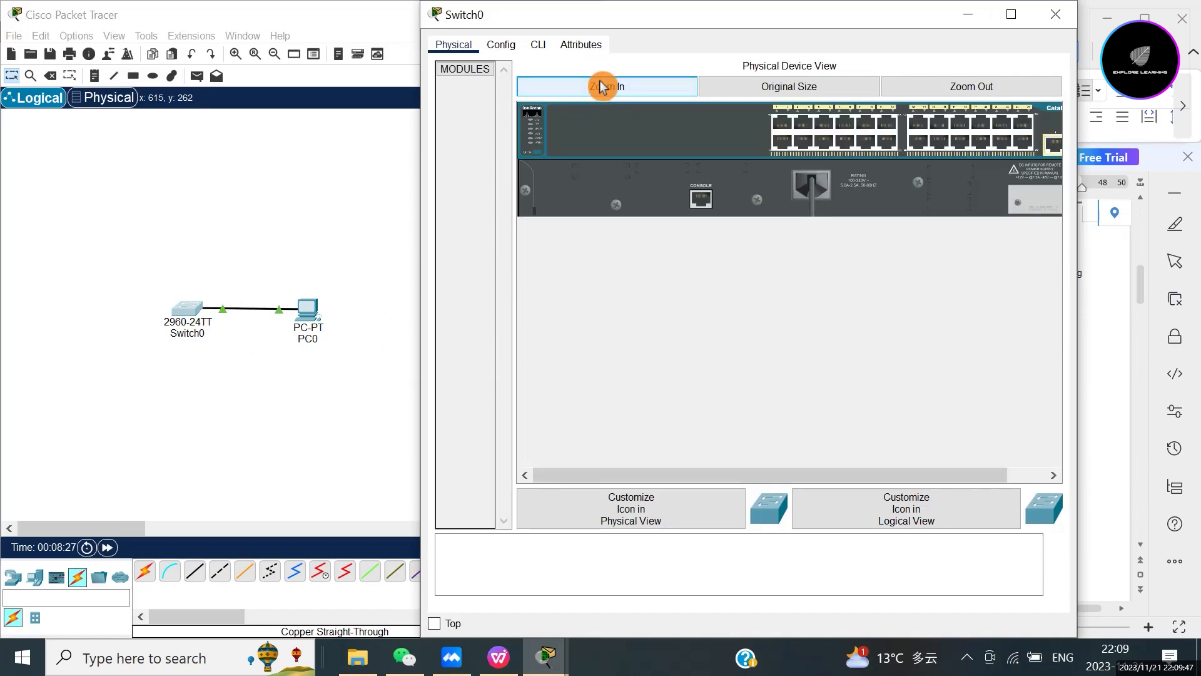
left_click(603, 86)
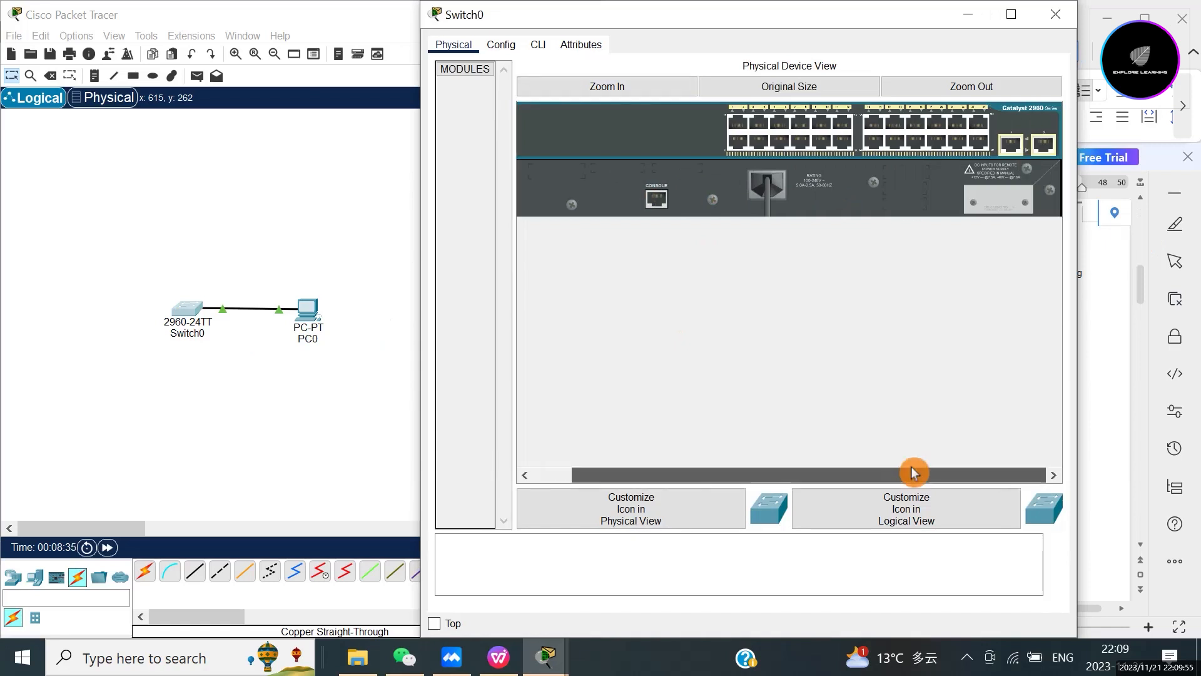
left_click_drag(912, 473, 848, 460)
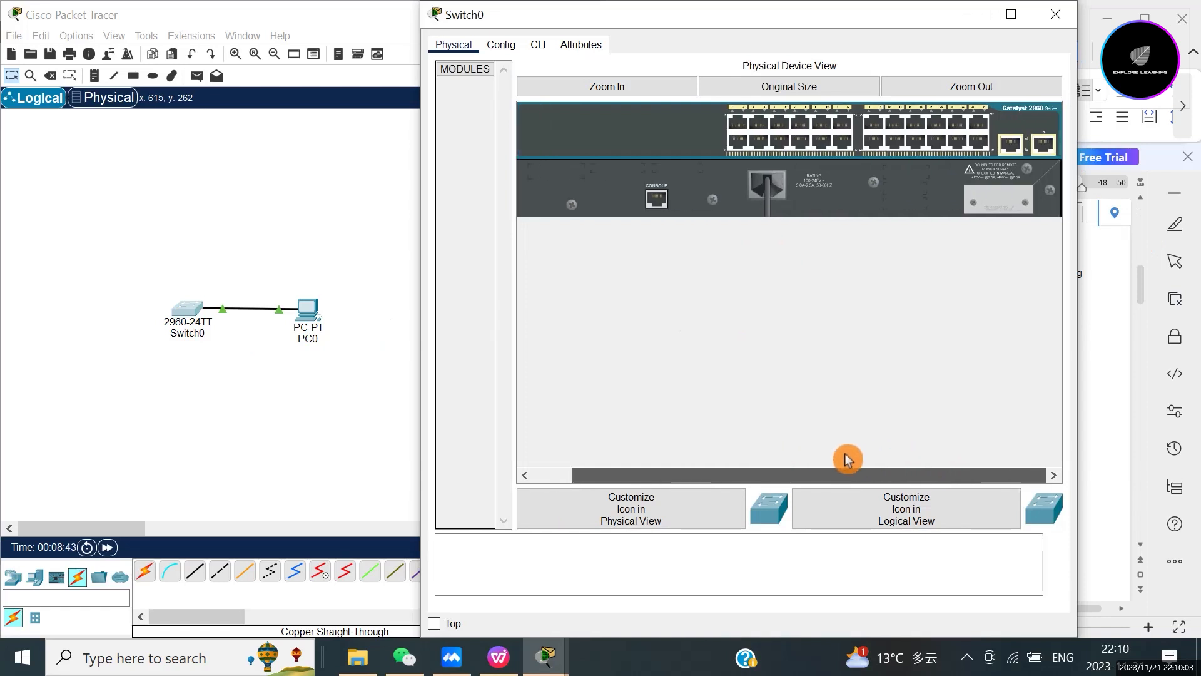
left_click(1050, 20)
Step: Turn the PC's power off and back on in its enlarged physical view, and close the device window
left_click(313, 303)
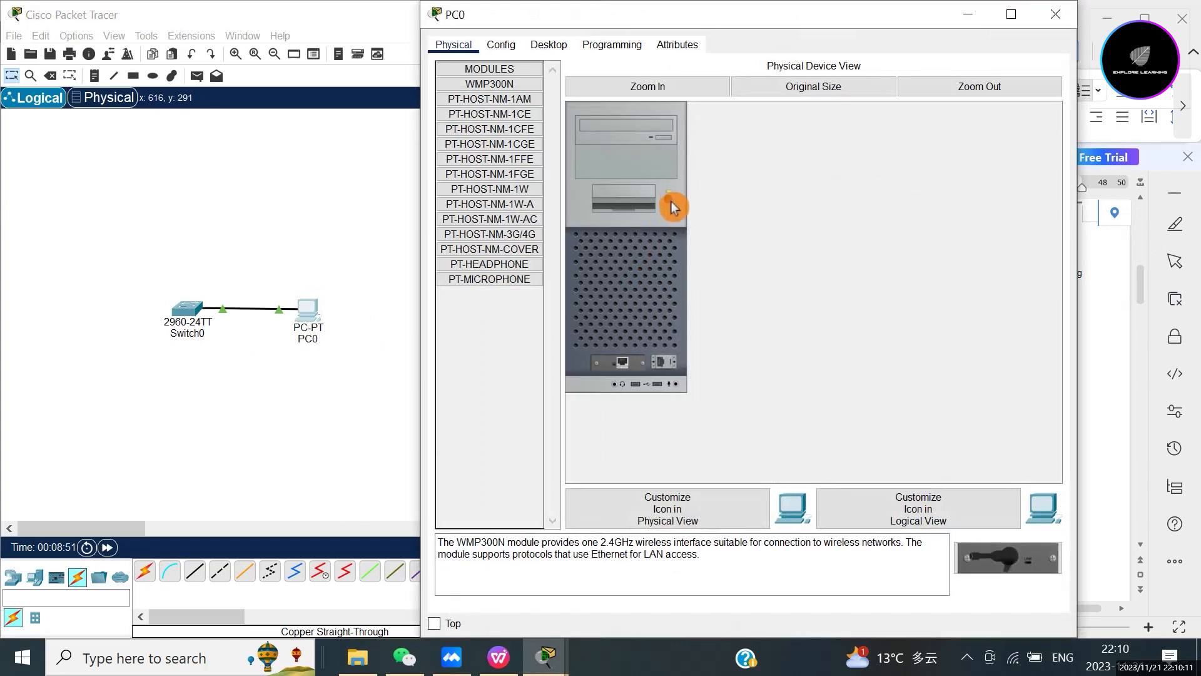
left_click(644, 86)
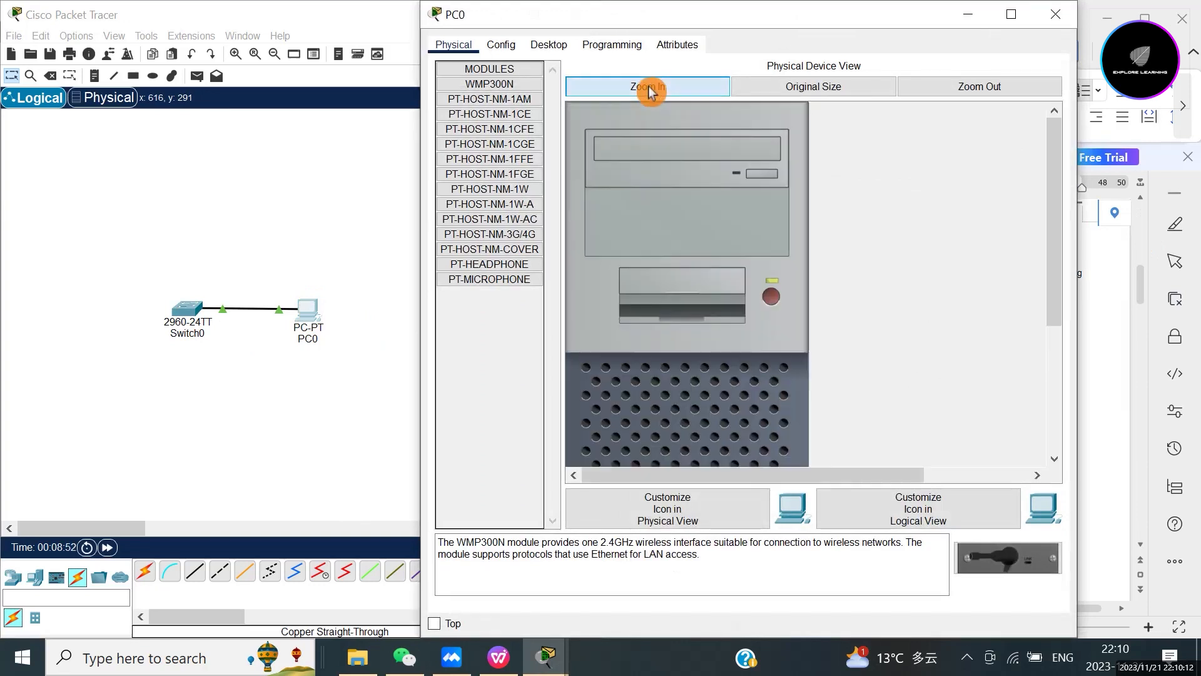
left_click(777, 296)
left_click(774, 299)
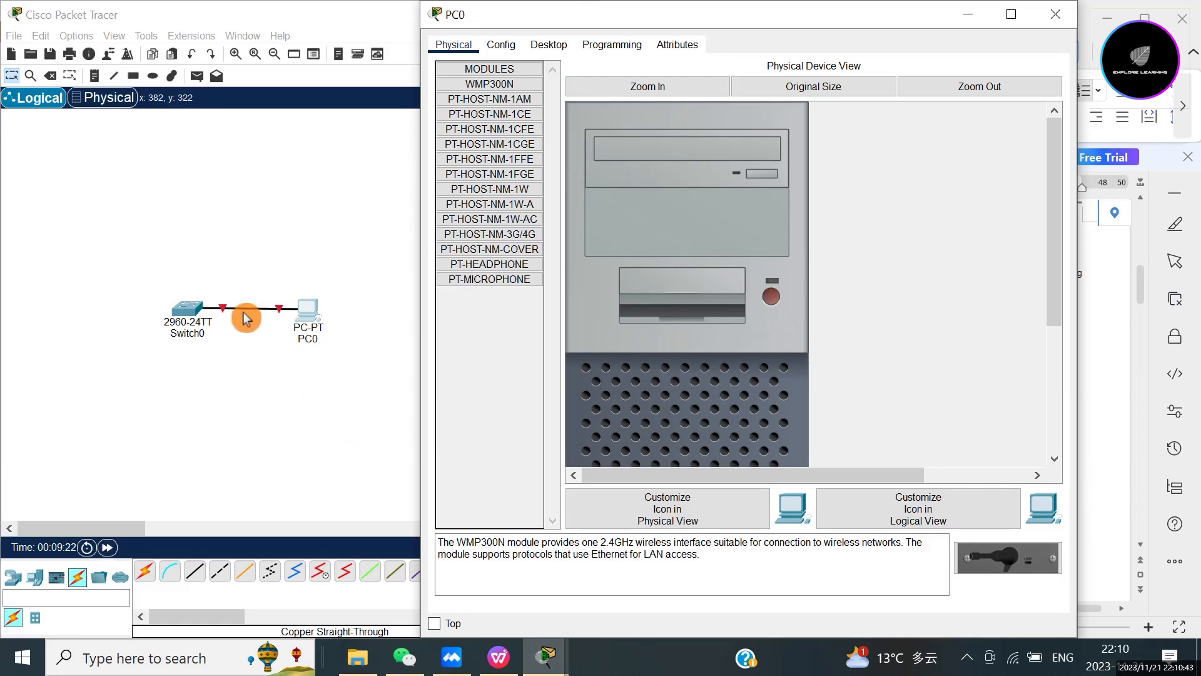
left_click(774, 300)
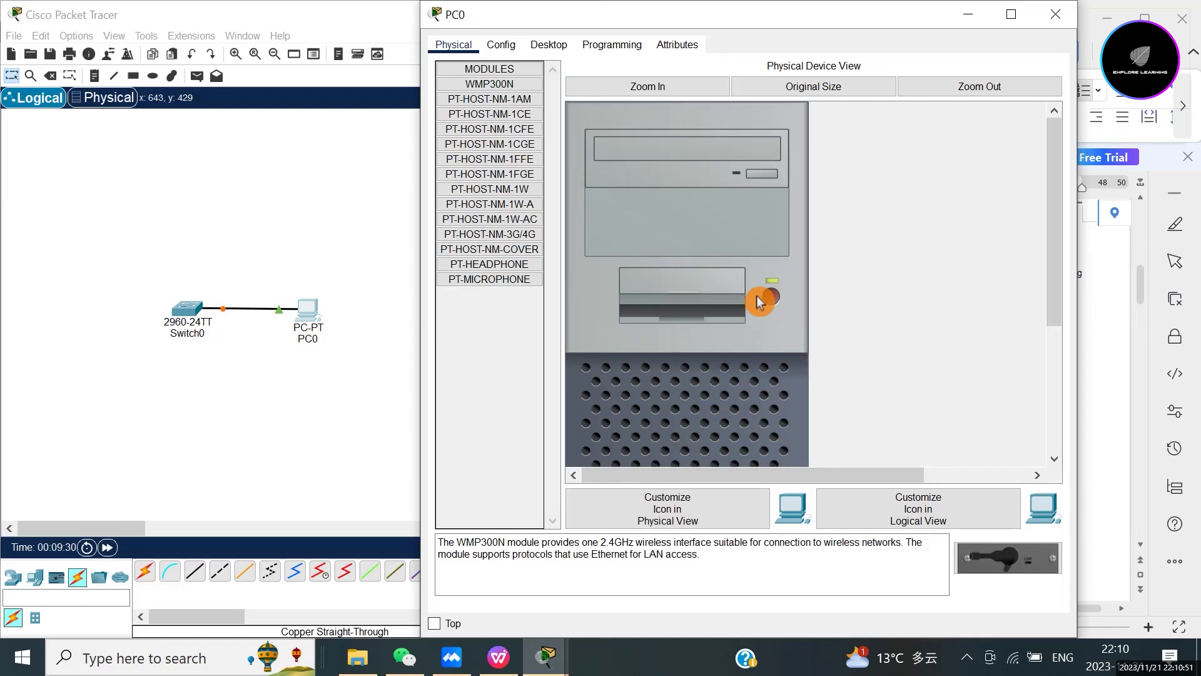
left_click(1057, 22)
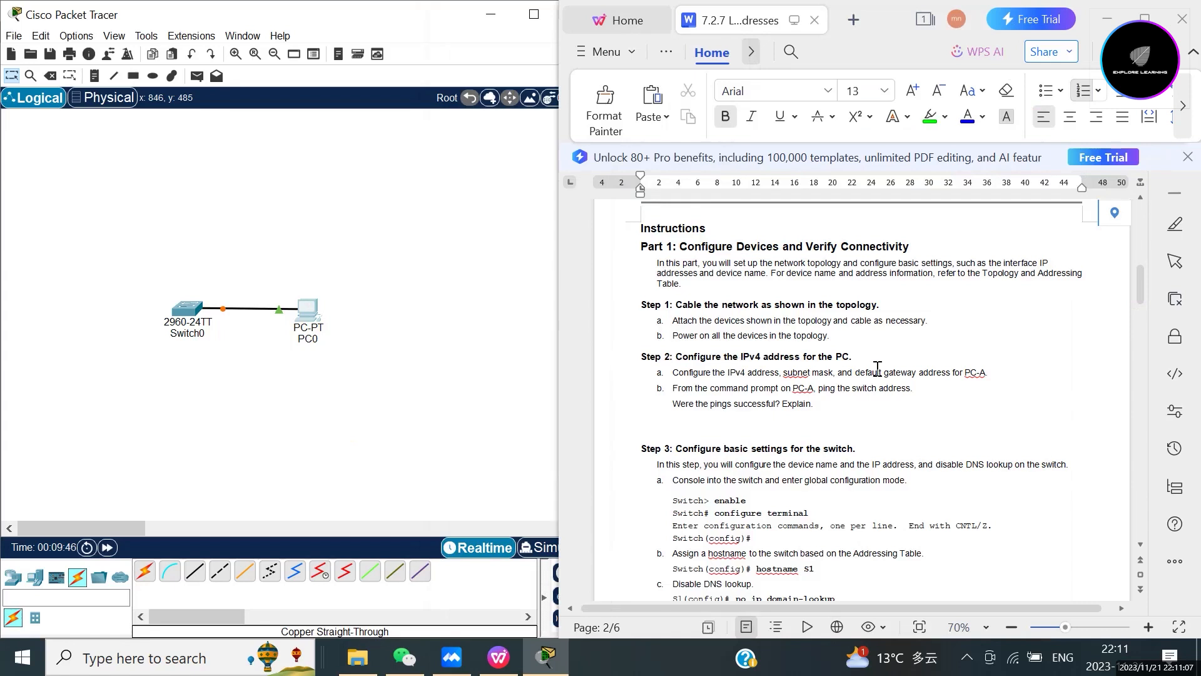
Step: Return to the lab document's Addressing Table to look up PC-A's IP address, subnet mask and default gateway
left_click(1044, 366)
scroll(1044, 366, "up", 5)
scroll(1044, 366, "up", 6)
scroll(1044, 366, "down", 1)
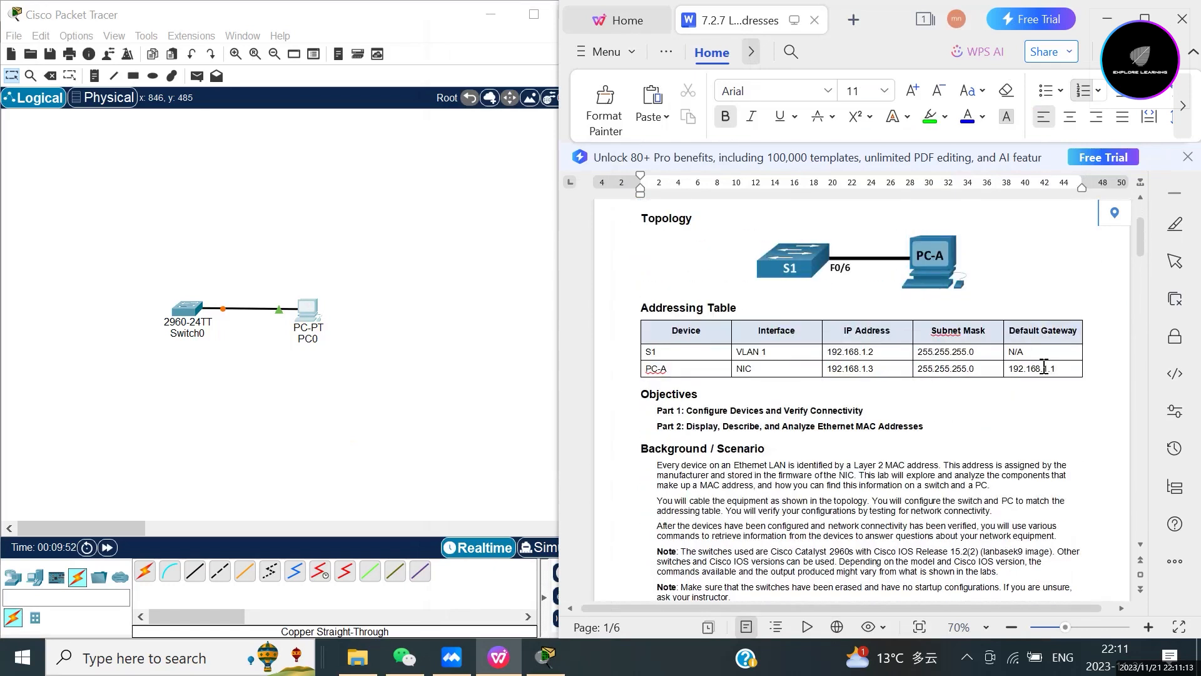
Step: Open PC0's IP configuration and set its static IPv4 address to 192.168.1.3 with subnet mask 255.255.255.0
left_click(310, 317)
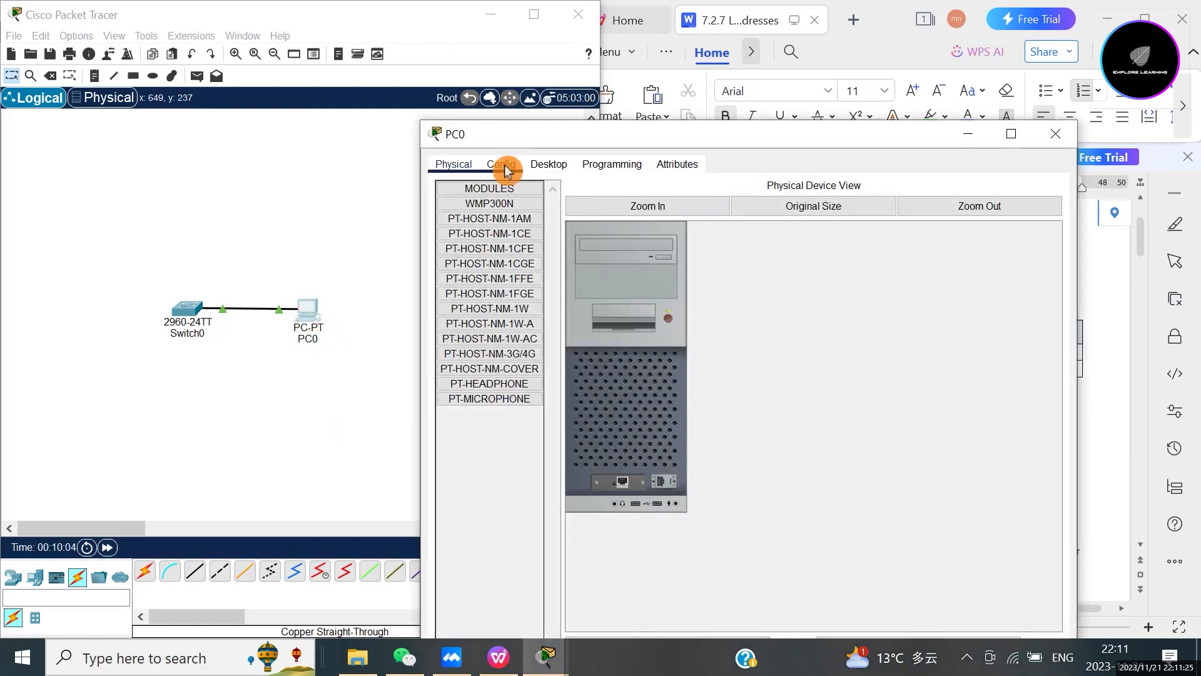
left_click(551, 166)
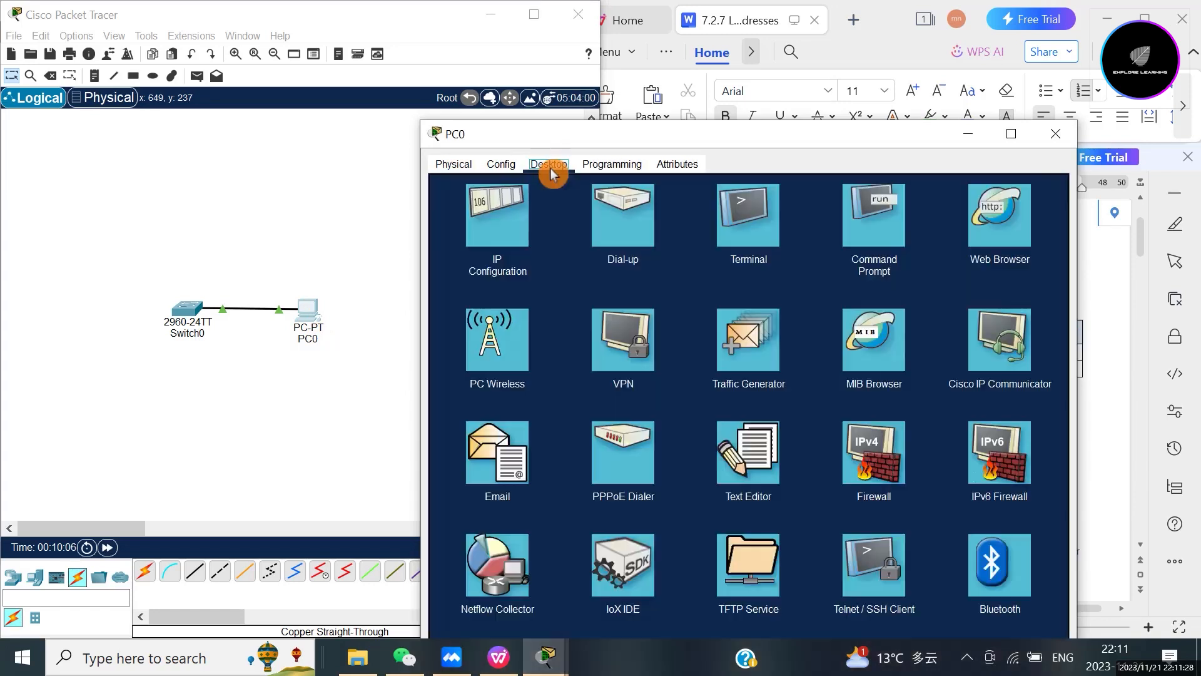
left_click(509, 227)
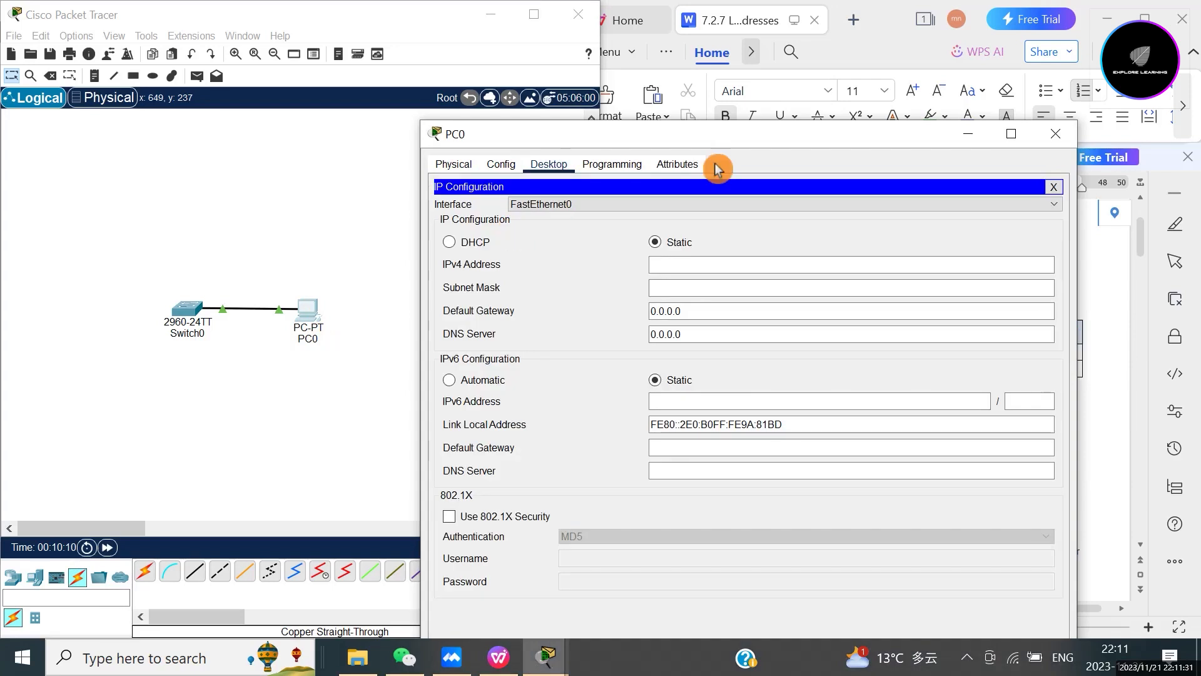
left_click_drag(757, 133, 310, 134)
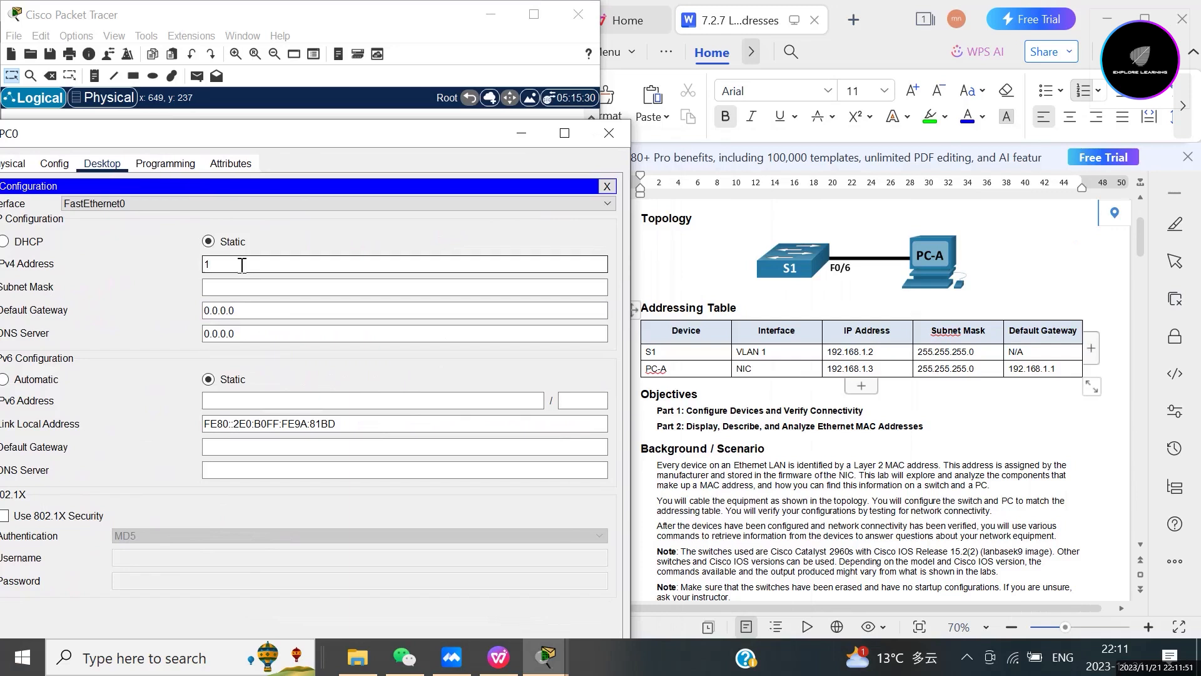
type("92.168.1.3")
left_click(200, 269)
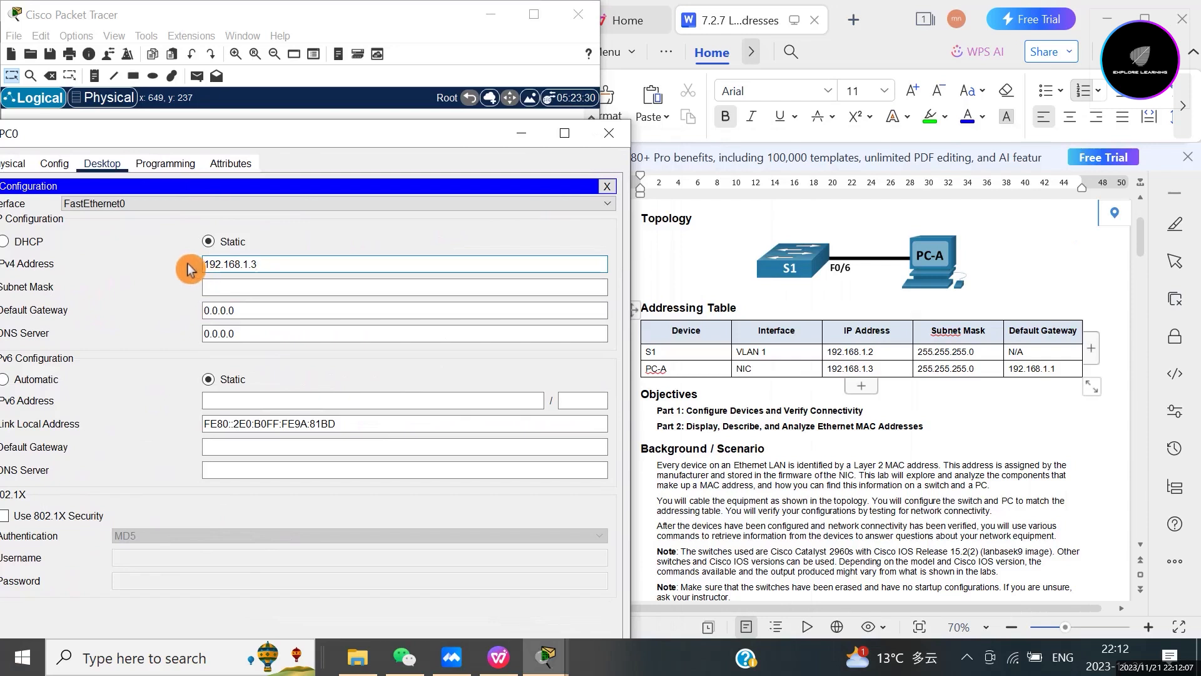
left_click(180, 271)
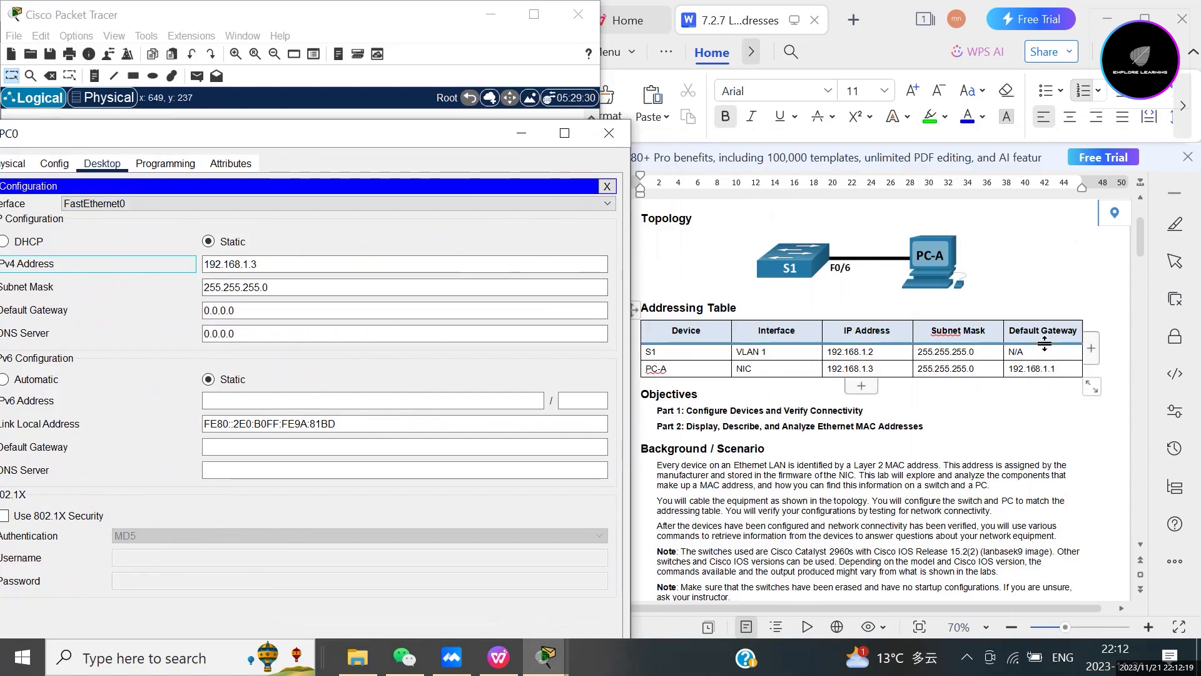
Step: Set PC0's default gateway to 192.168.1.1, as given in the Addressing Table, and close the device window
left_click_drag(373, 140, 398, 134)
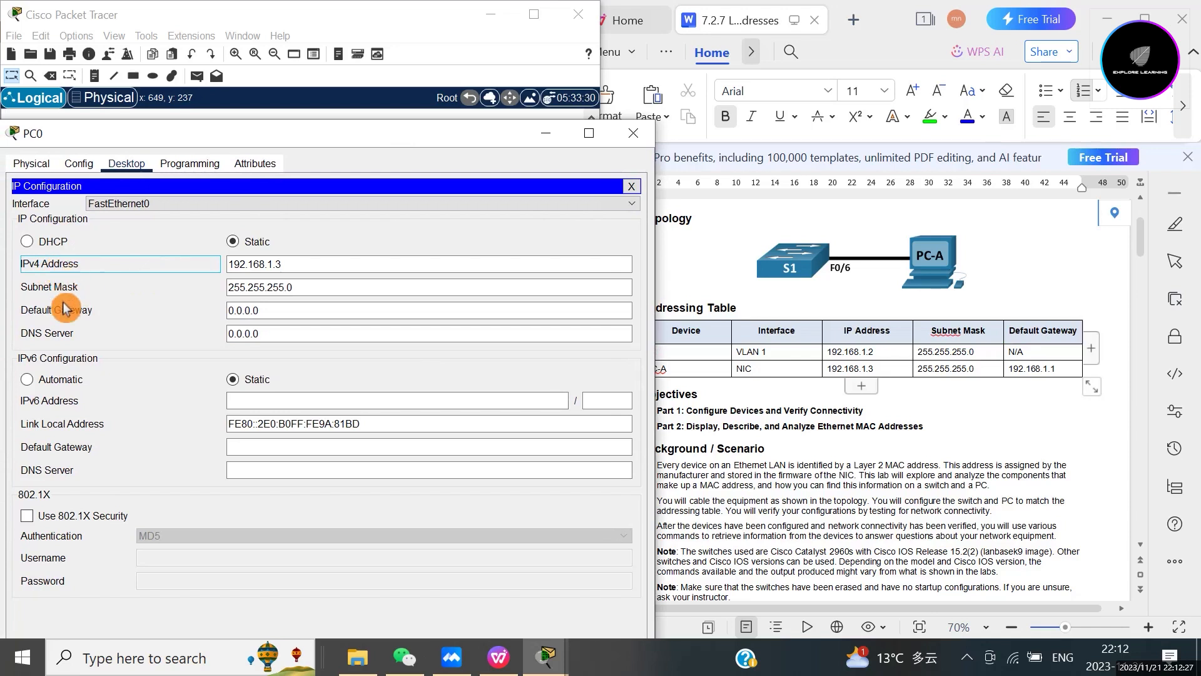
left_click(263, 312)
key("BackSpace")
key("BackSpace")
key("BackSpace")
key("BackSpace")
key("BackSpace")
key("BackSpace")
key("BackSpace")
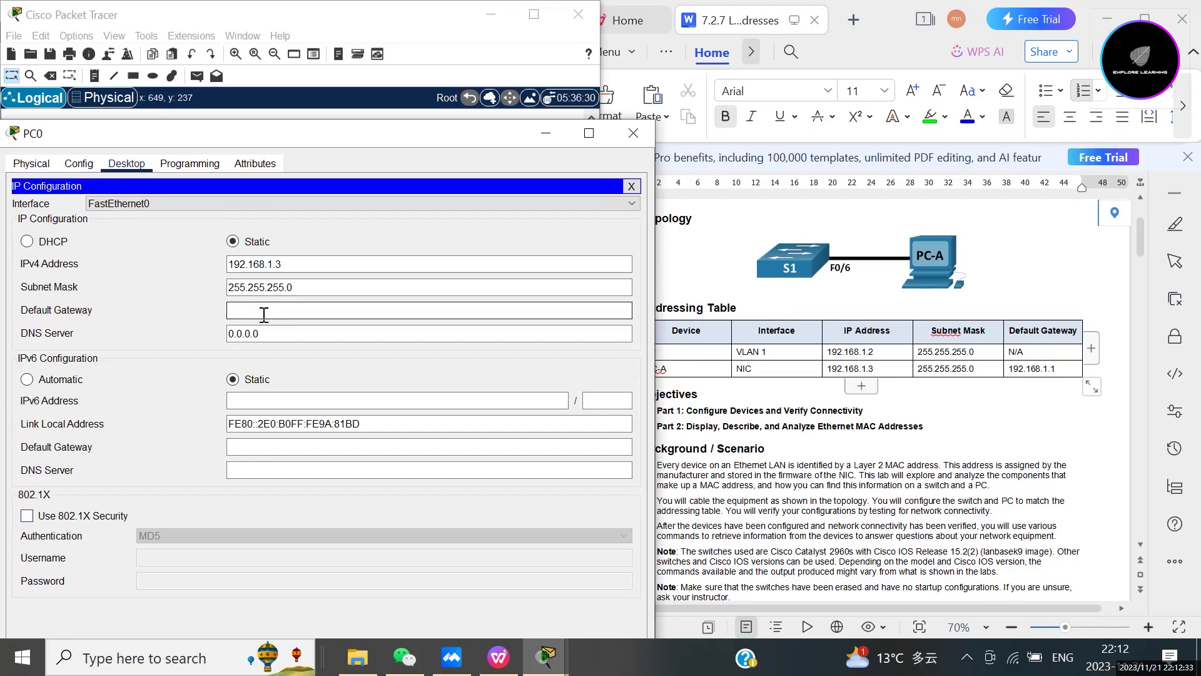
type("192.168.1.1")
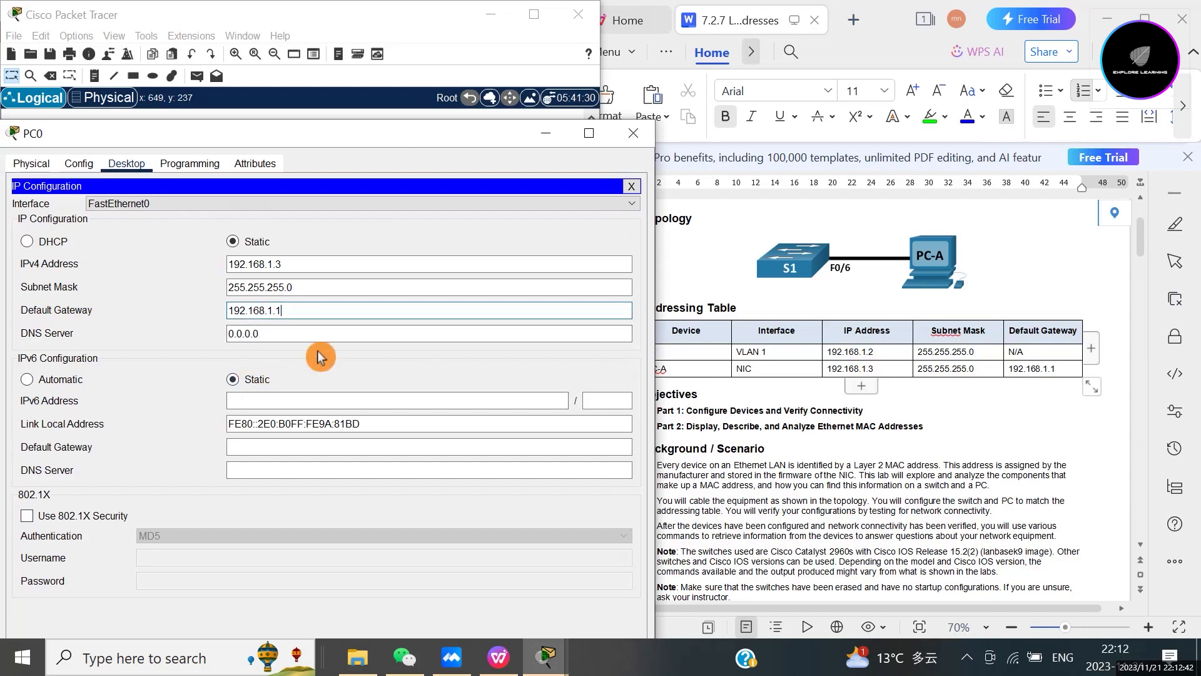
left_click(633, 136)
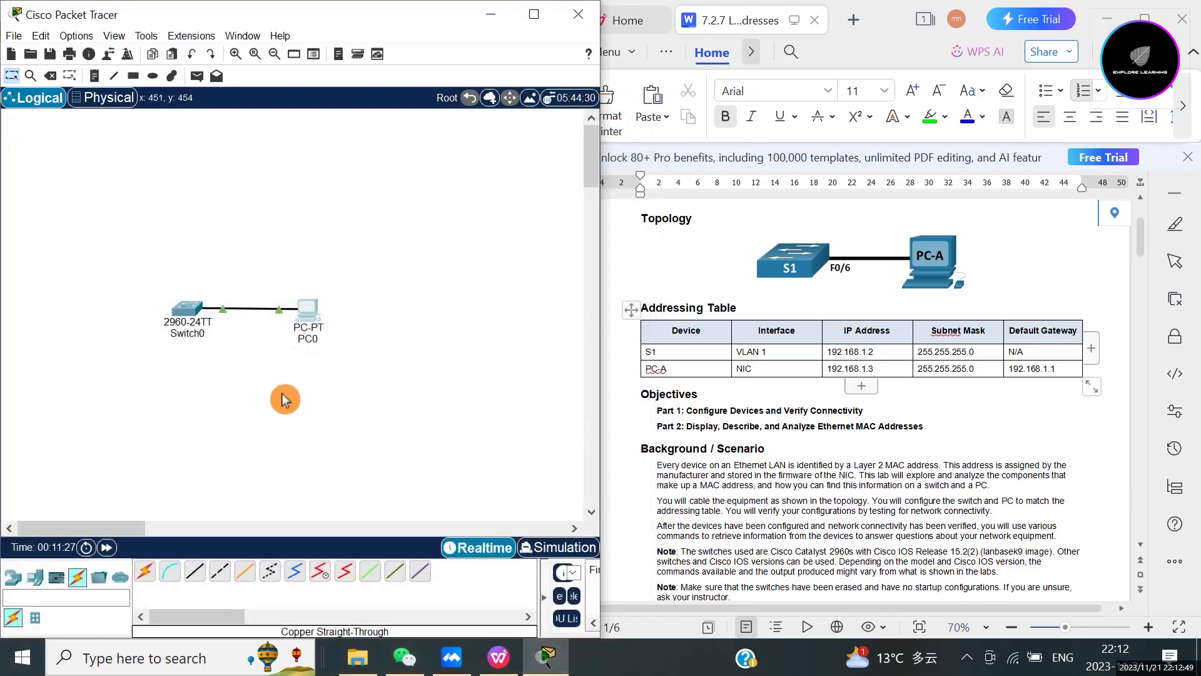
Step: Review the Part 1 Step 2 instructions in the lab document and rename PC0 to PC-A in the topology
left_click(1094, 260)
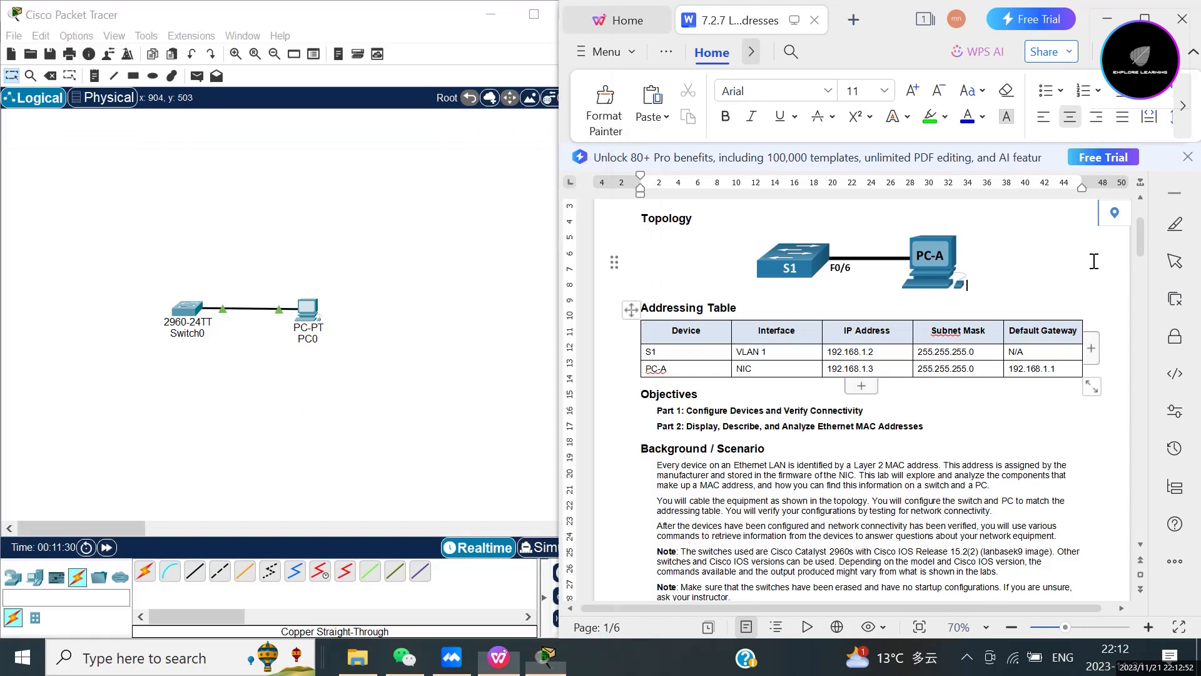
scroll(1016, 438, "down", 10)
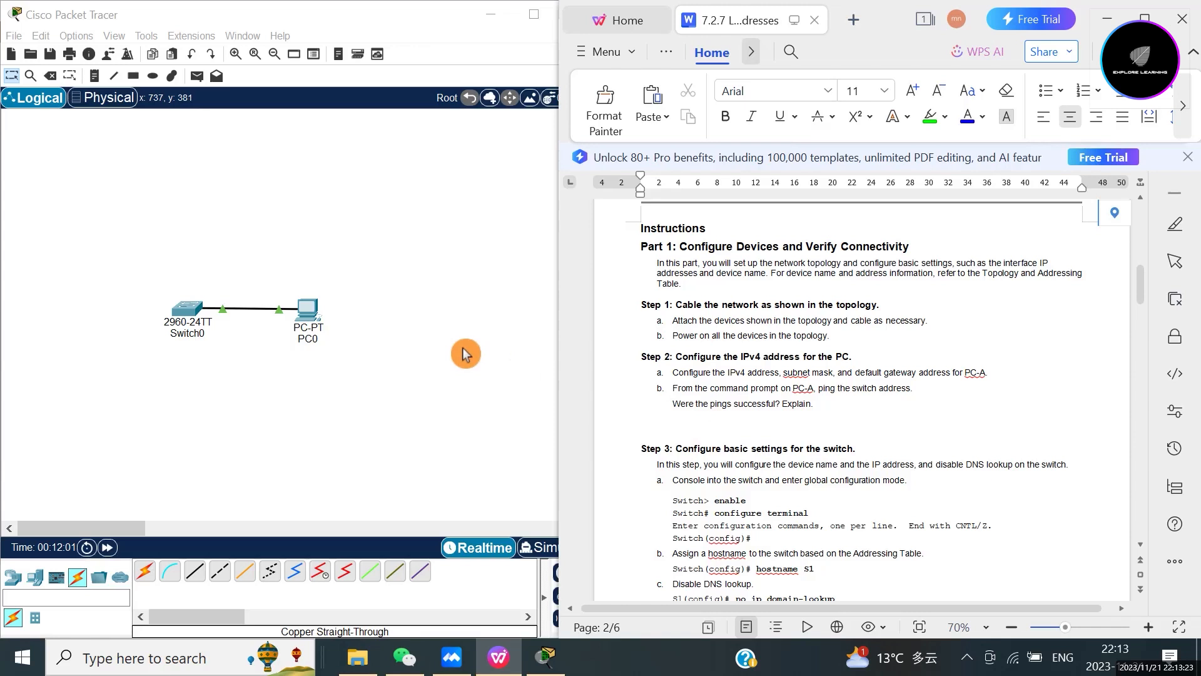
left_click(311, 339)
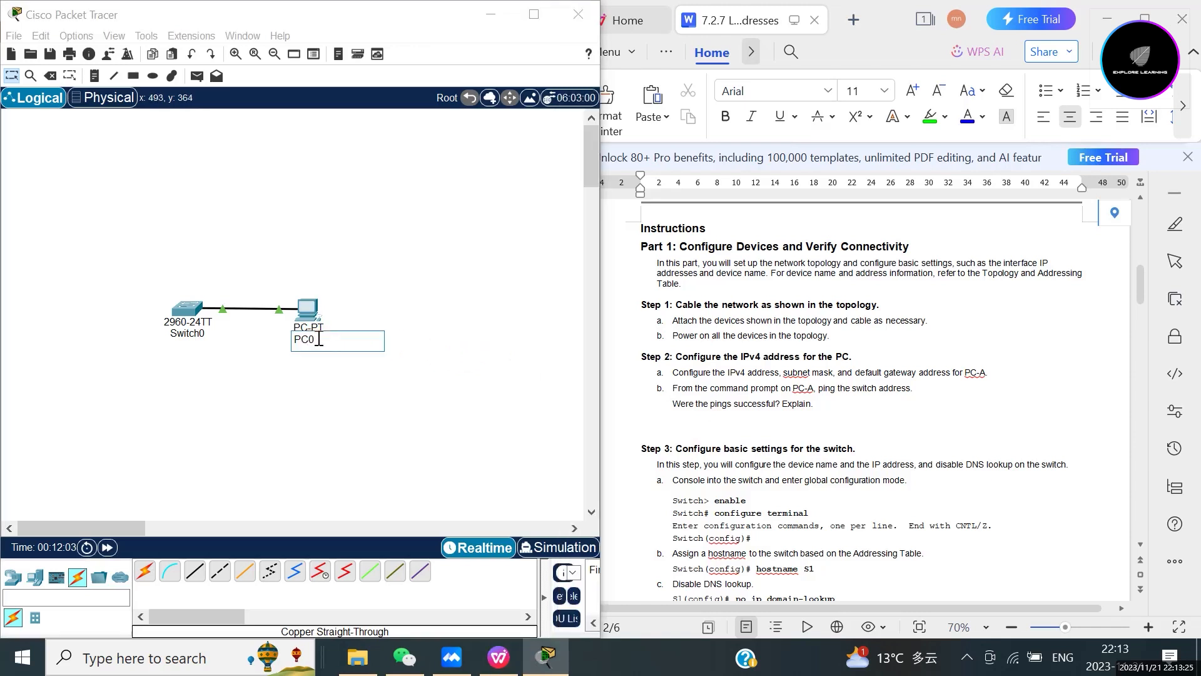
key("BackSpace")
left_click(395, 415)
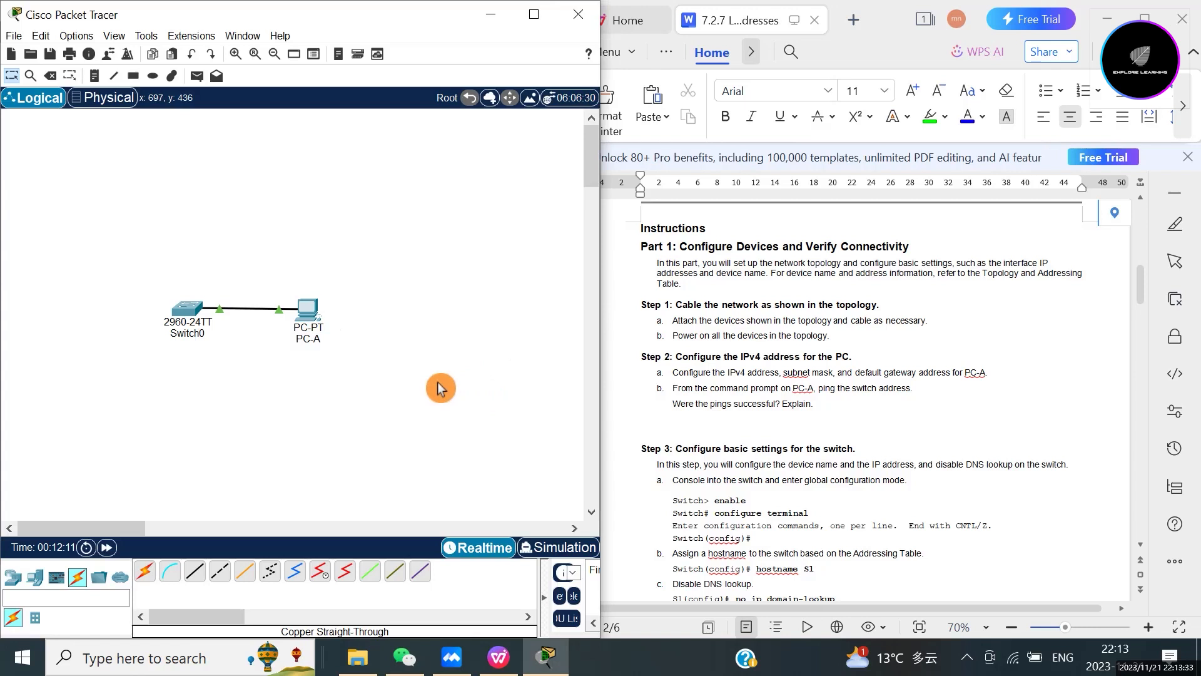
Step: From PC-A's command prompt, ping the switch address listed in the Addressing Table with ping 192.168.1.2
left_click(313, 333)
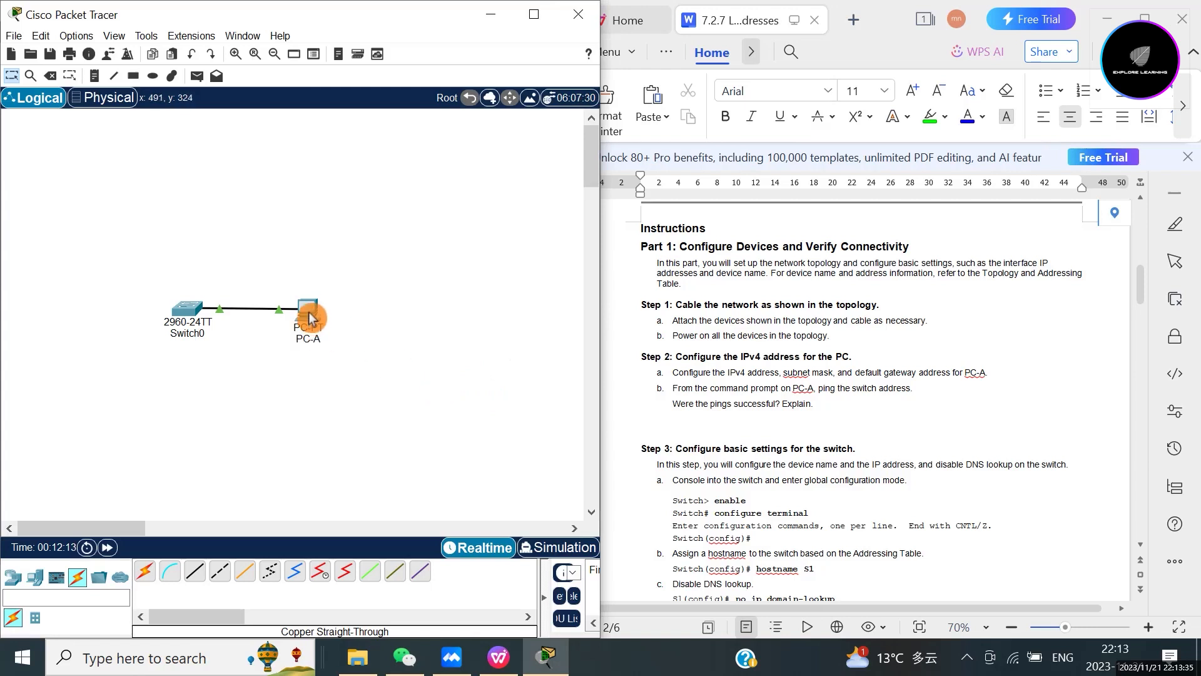
left_click(869, 113)
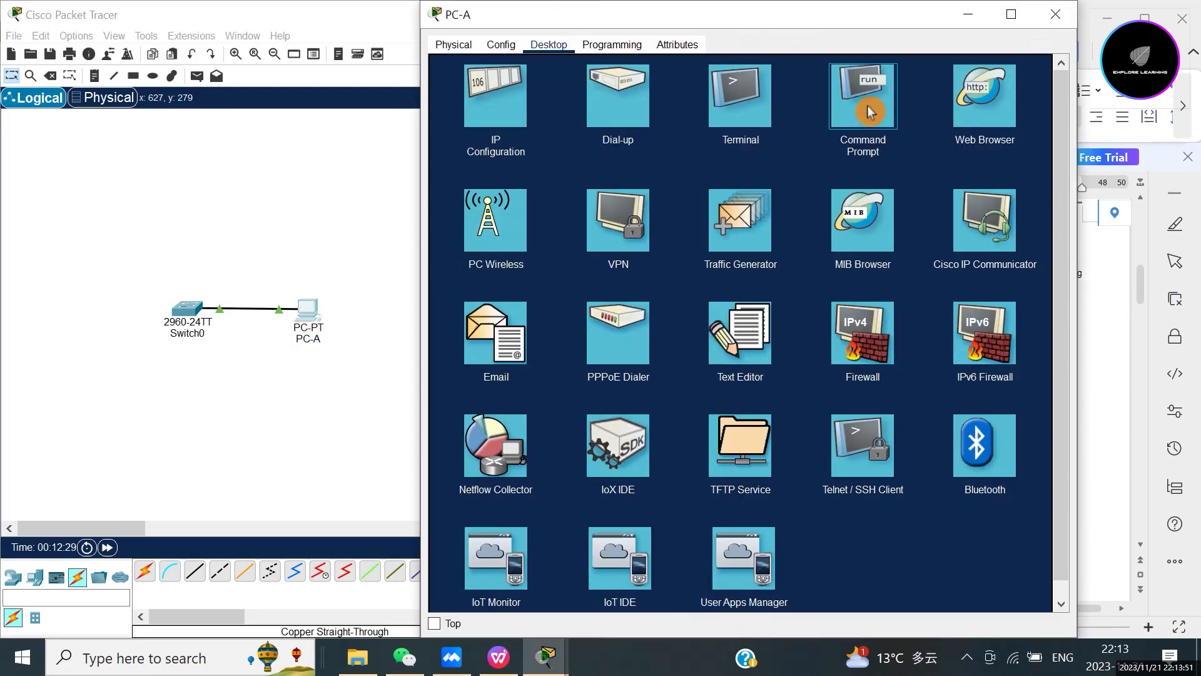
type("ping")
key("Return")
type("ping 192.168")
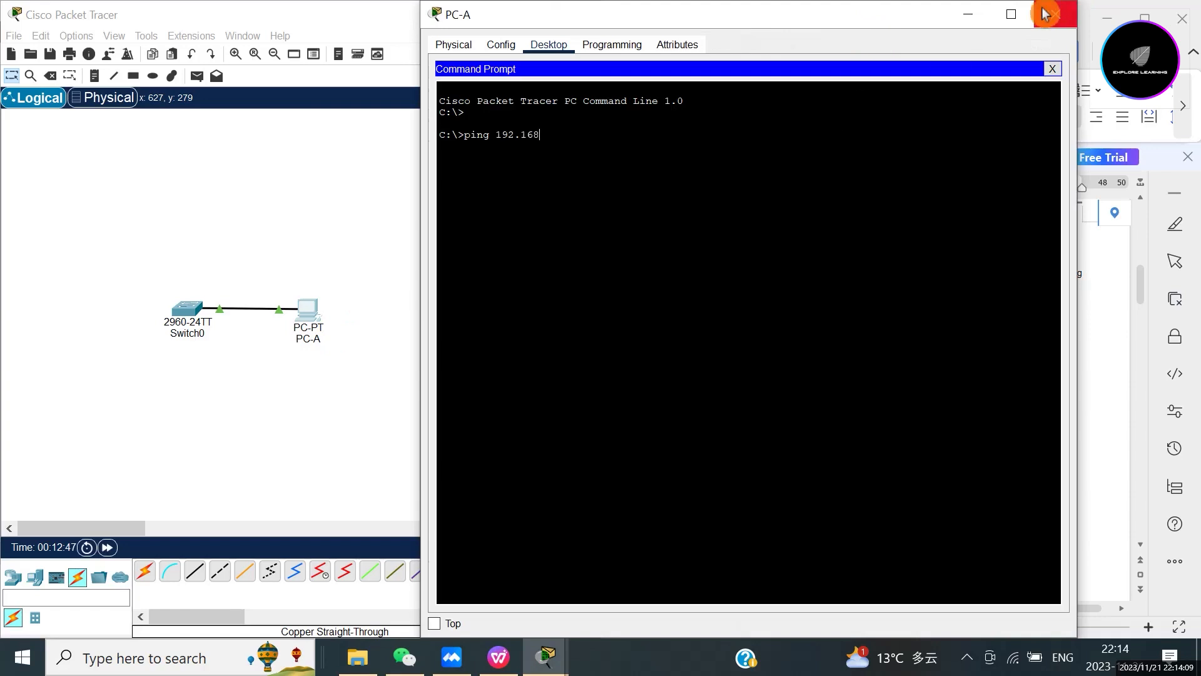
left_click_drag(989, 15, 551, 242)
left_click(948, 306)
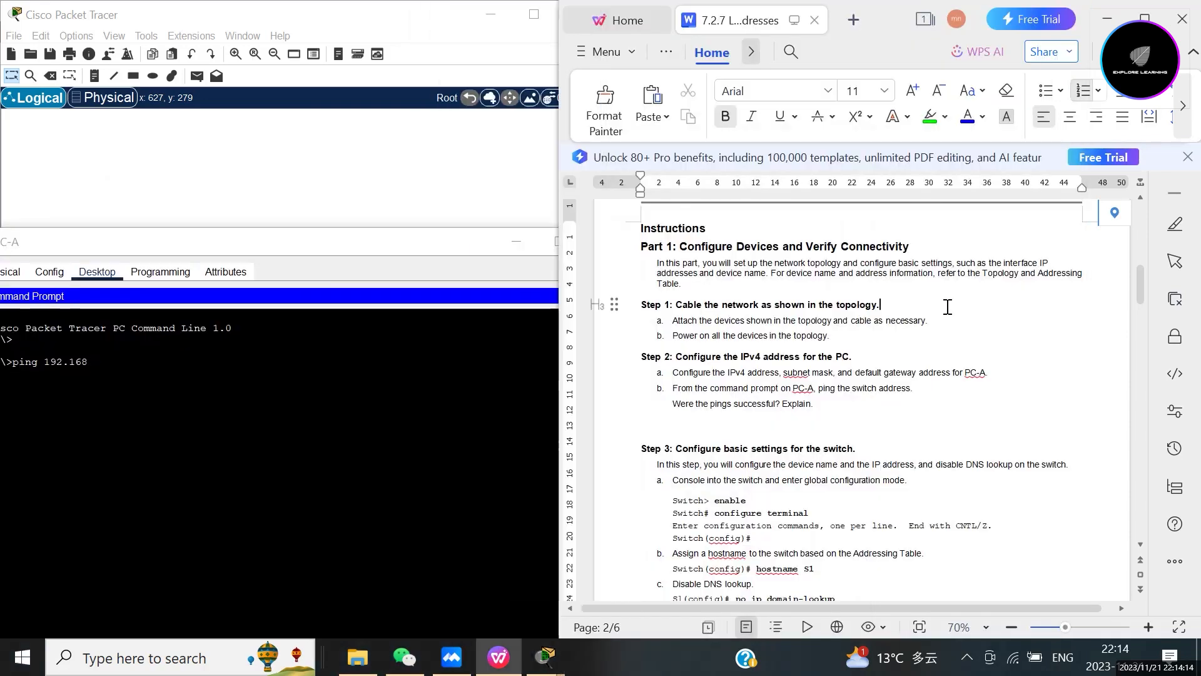
scroll(948, 306, "up", 10)
scroll(945, 309, "down", 2)
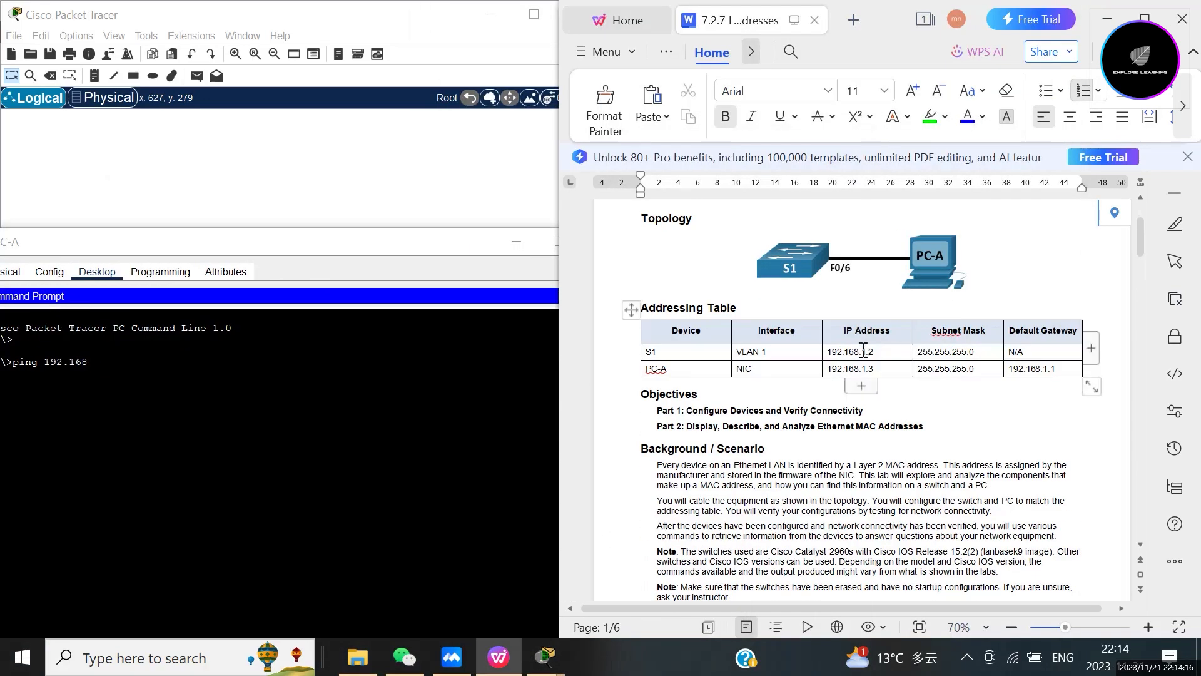
left_click(147, 346)
type("1.2")
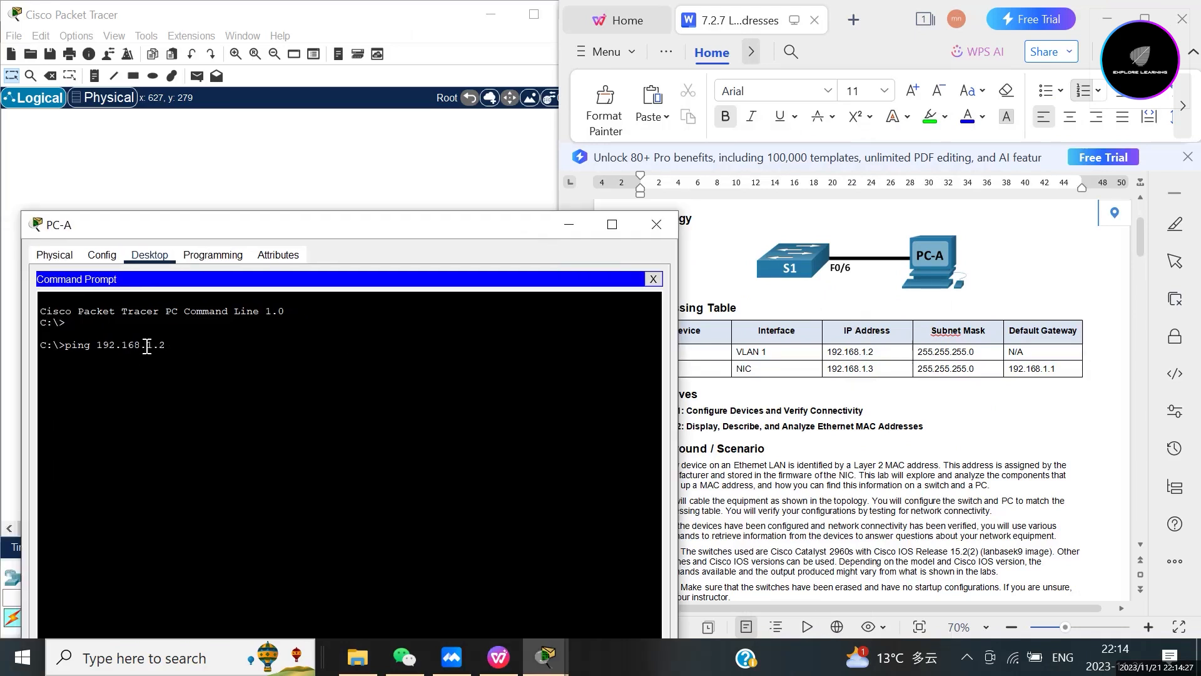
key("Return")
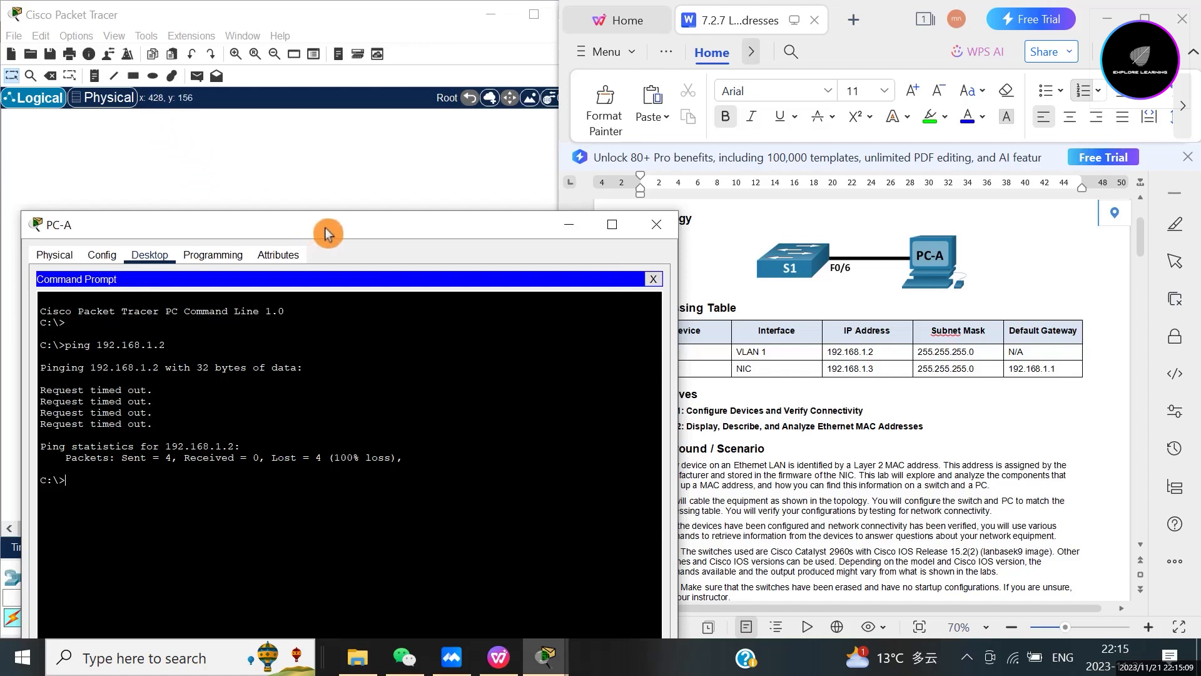
Step: Return to the lab document to read the Step 2 question about the pings and the Step 3 switch configuration instructions
left_click_drag(325, 227, 258, 227)
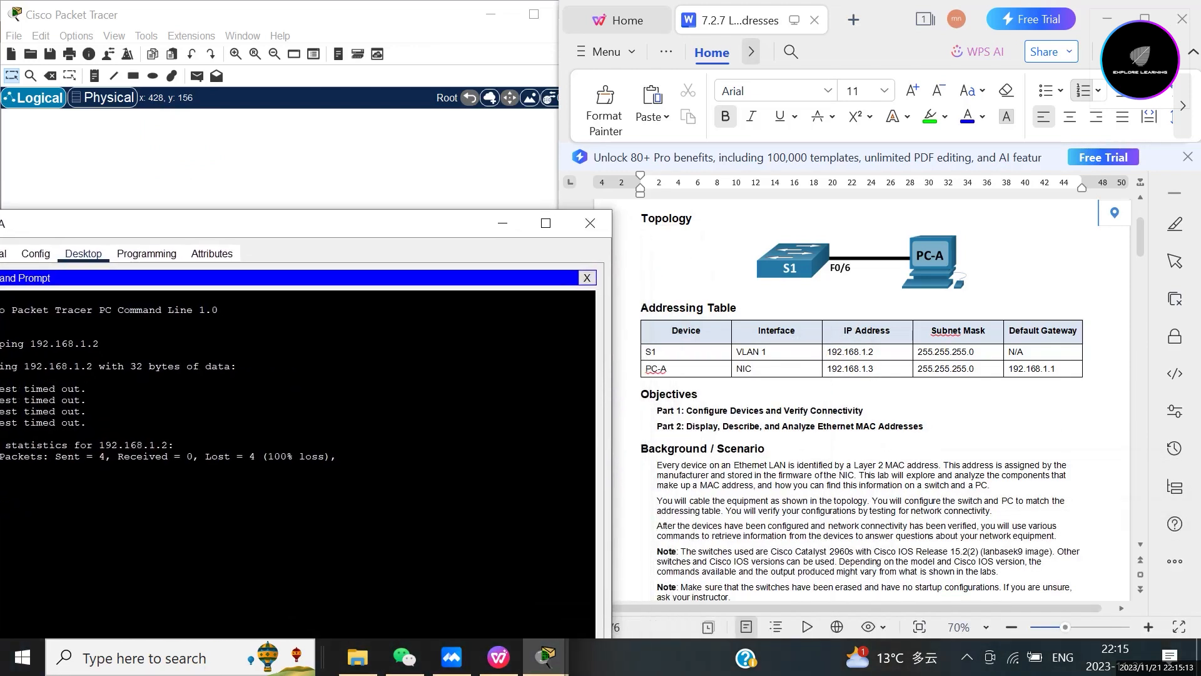
left_click(809, 518)
scroll(809, 515, "down", 5)
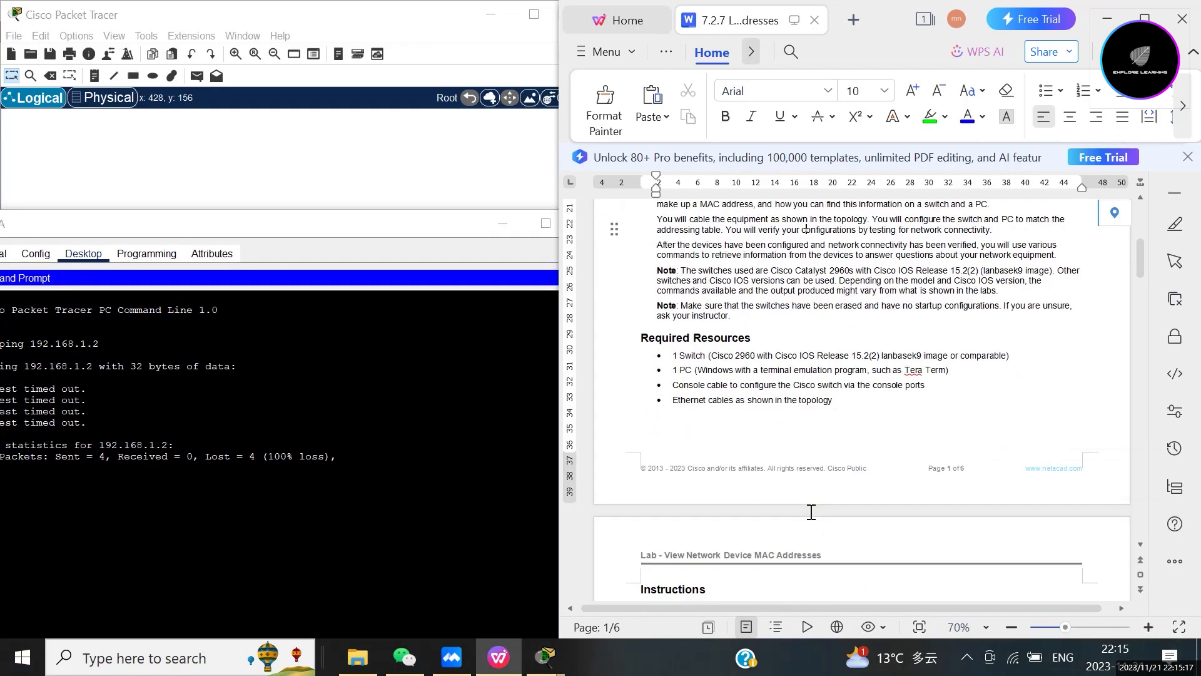
scroll(811, 512, "down", 5)
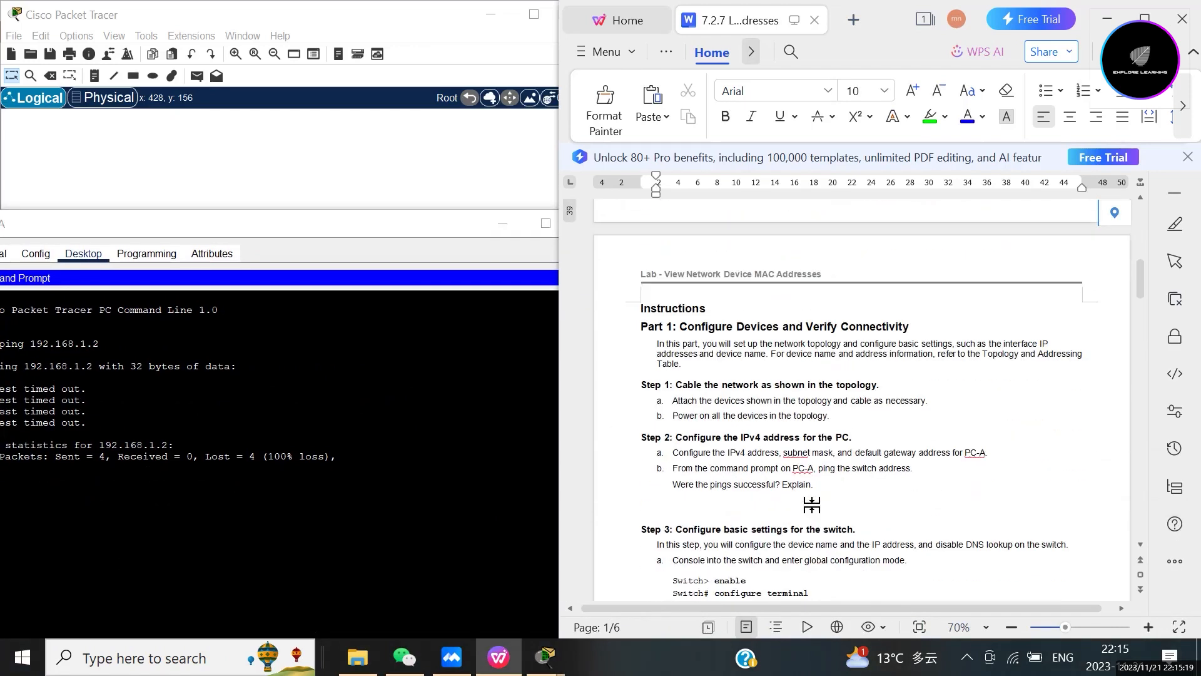
left_click(819, 487)
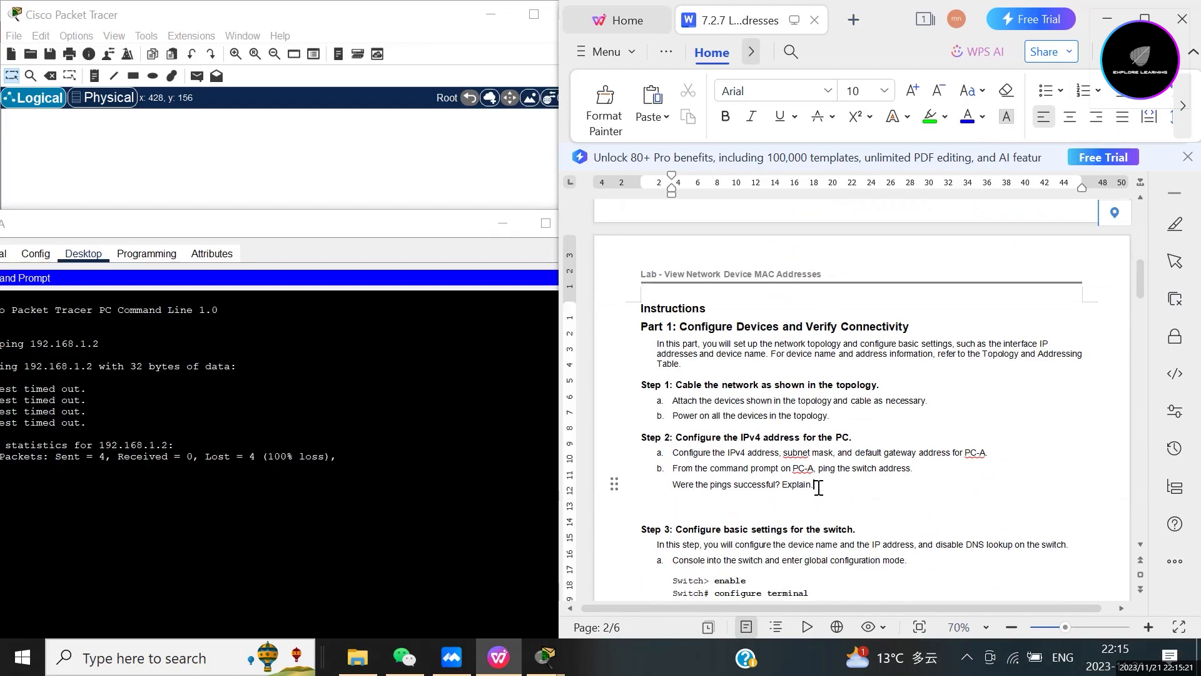
left_click_drag(819, 488, 668, 485)
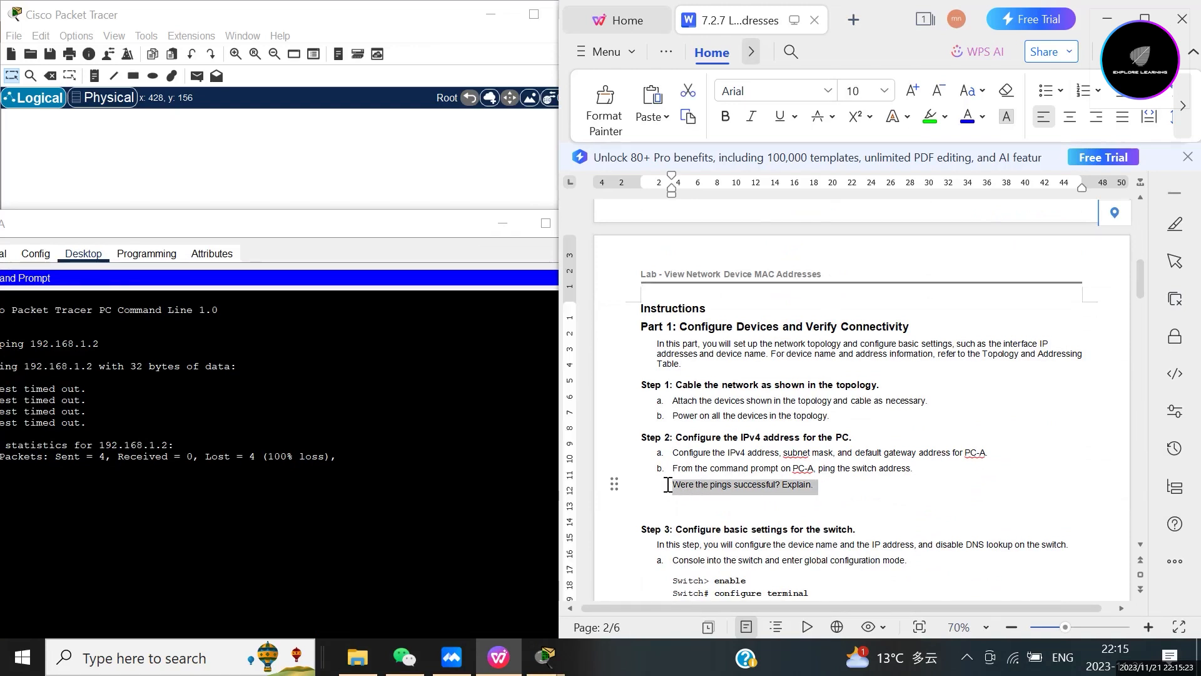
left_click(674, 500)
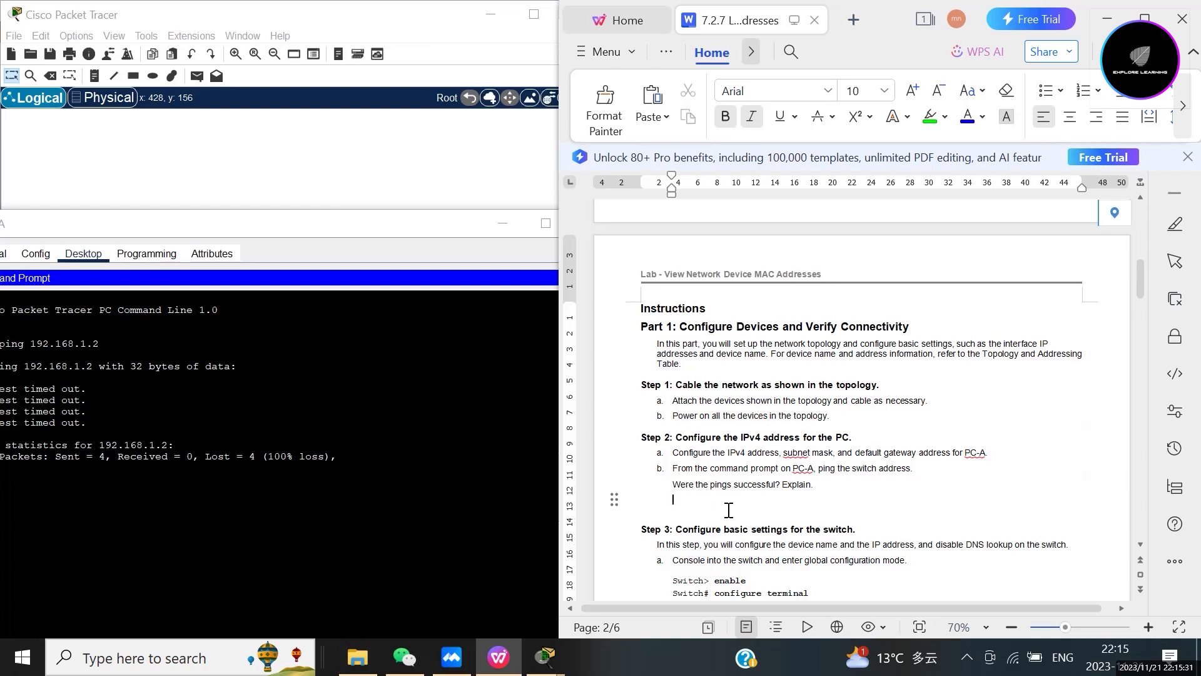
scroll(729, 510, "down", 5)
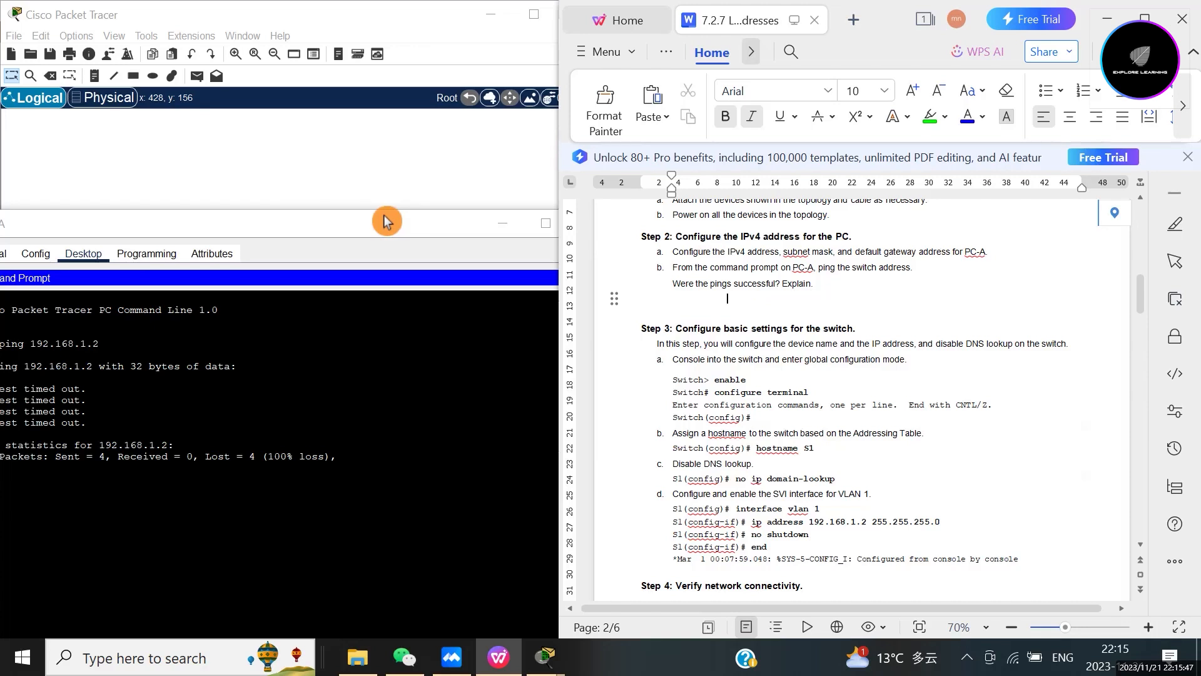
Step: Close PC-A's window and connect PC-A's RS 232 port to the switch's Console port with a Console cable
left_click(461, 232)
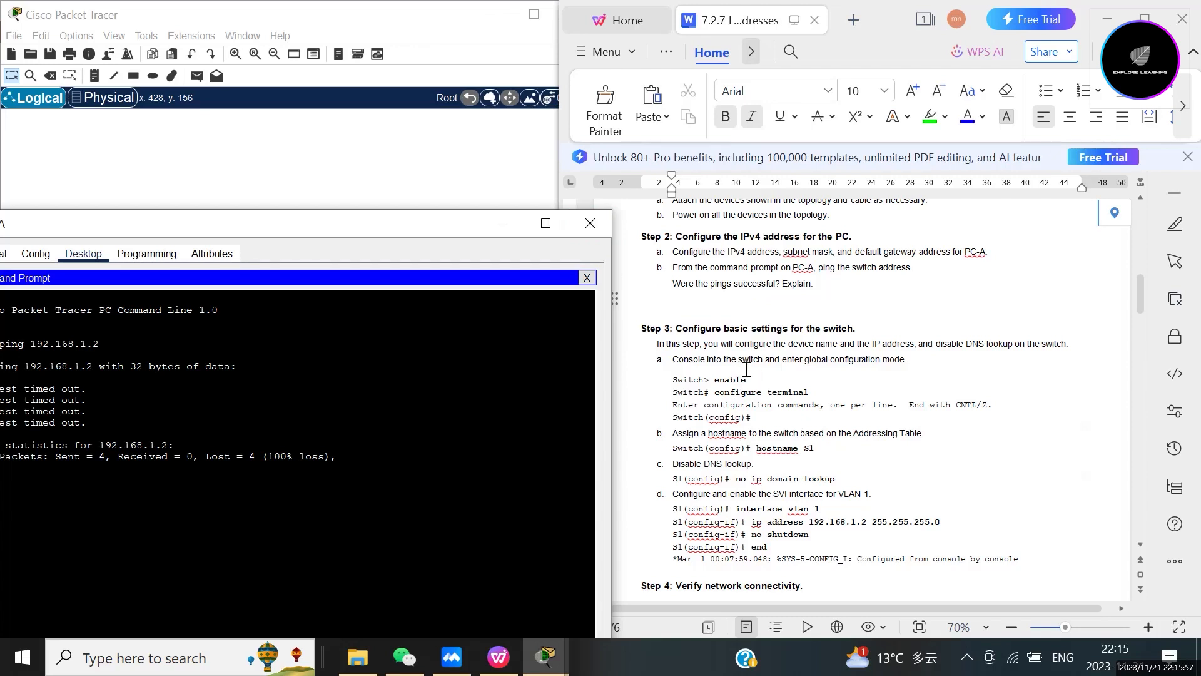
left_click(591, 235)
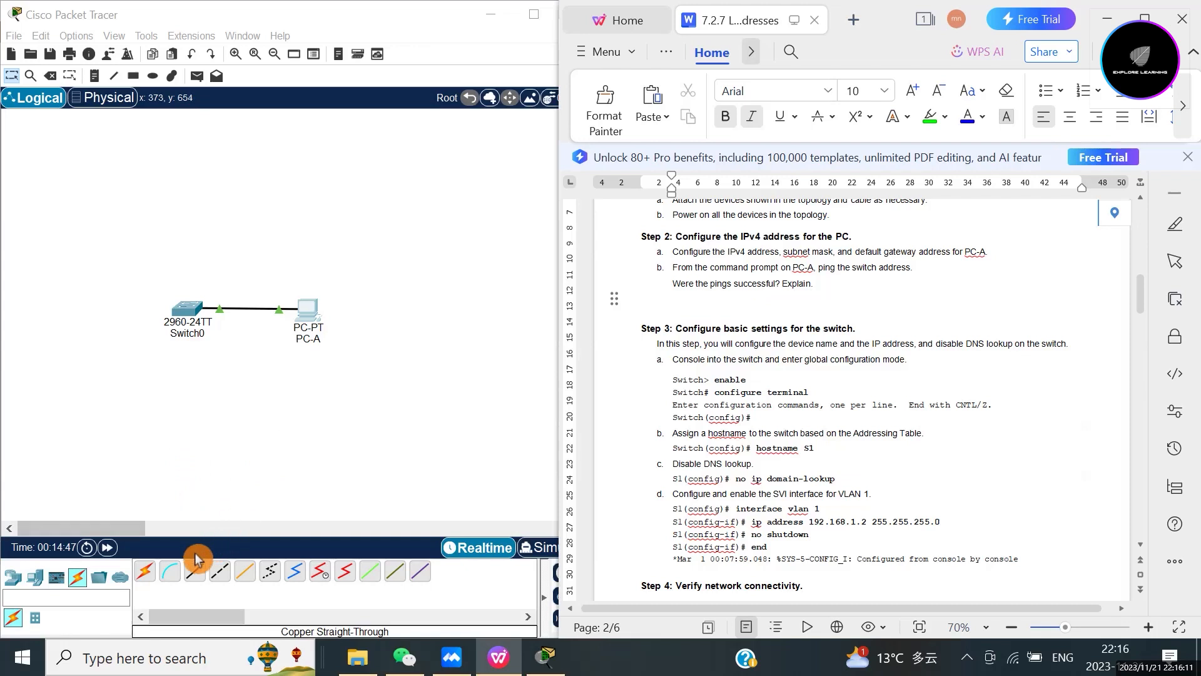
left_click(170, 572)
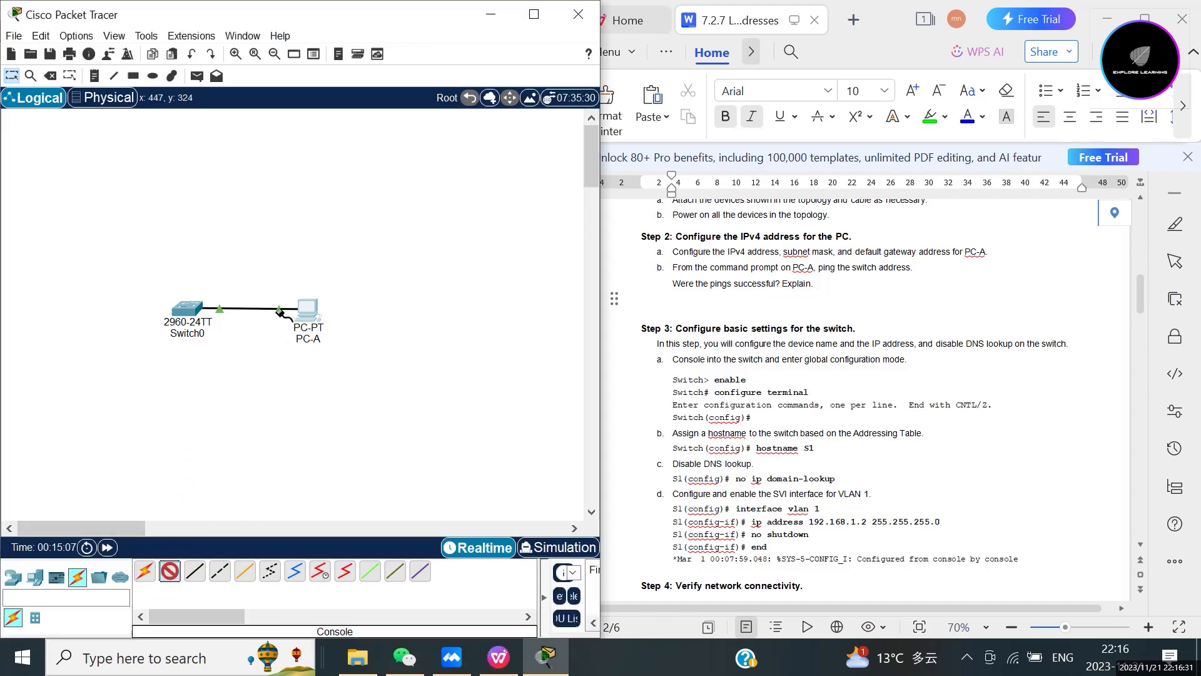
left_click(310, 311)
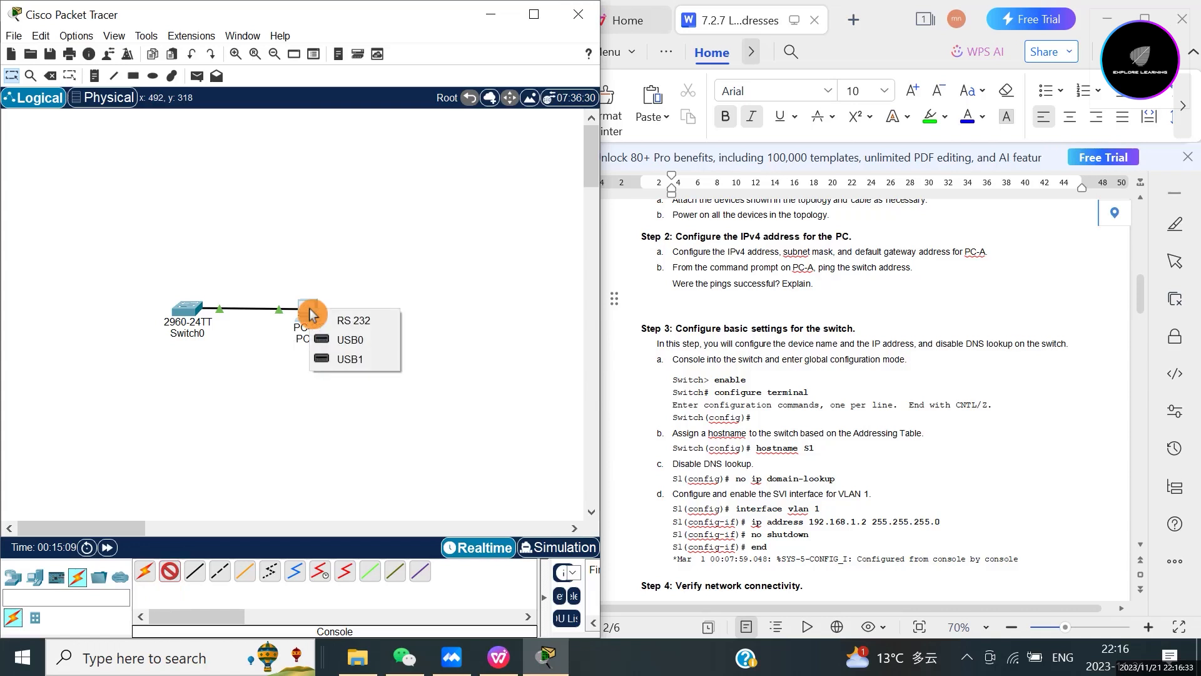
left_click(363, 324)
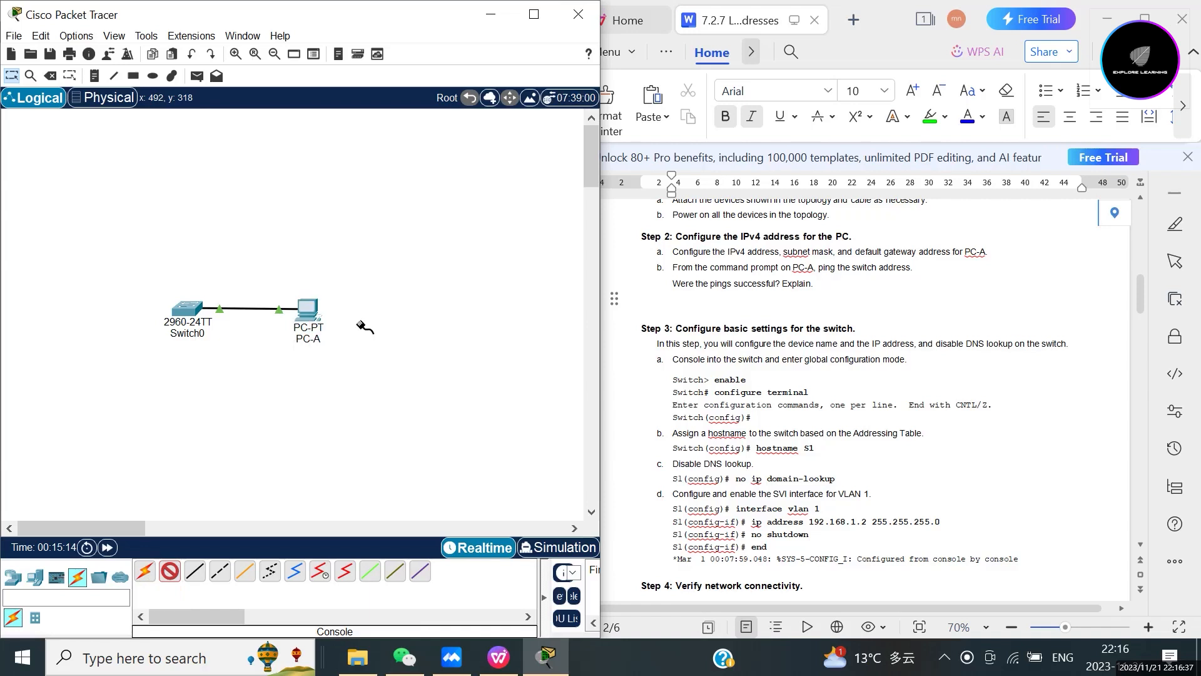
left_click(188, 314)
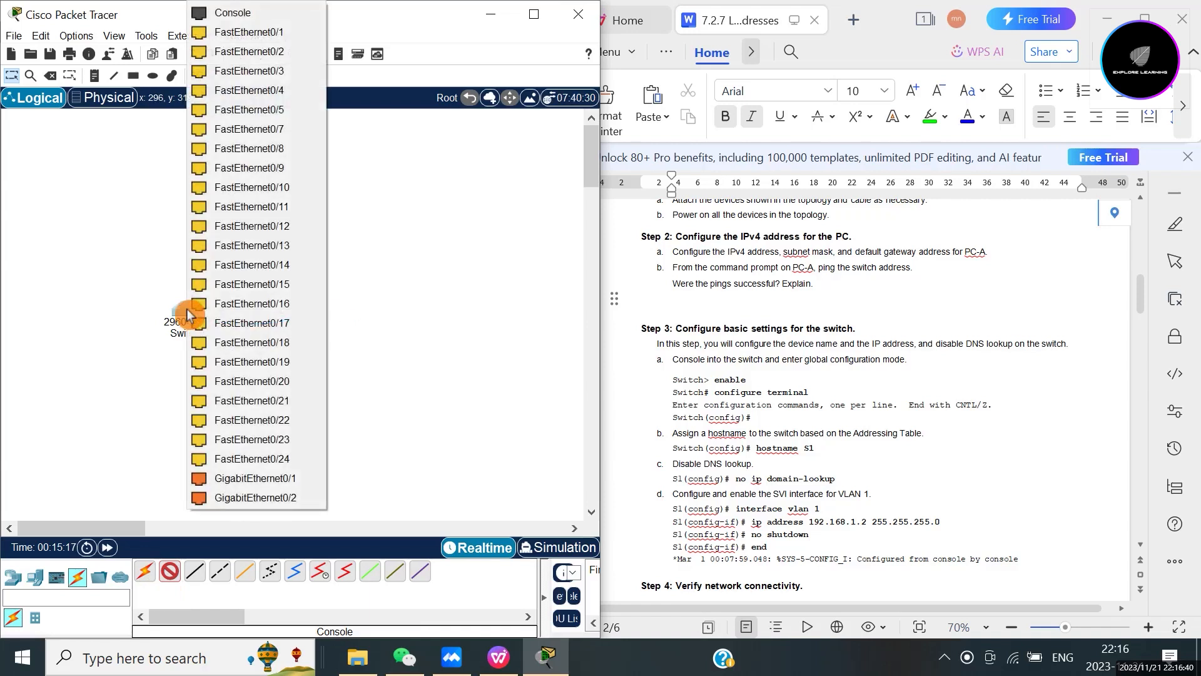
left_click(229, 19)
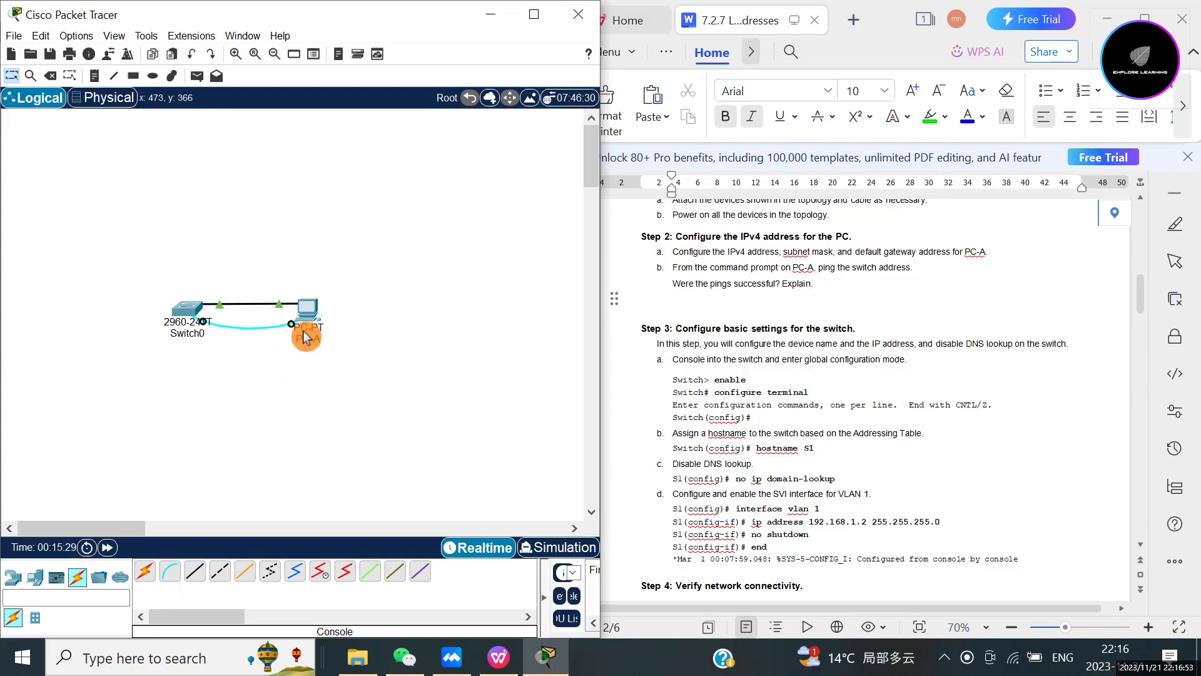
Step: Open the Terminal application on PC-A with the default port settings and start the console session with the switch
mouse_move(306, 315)
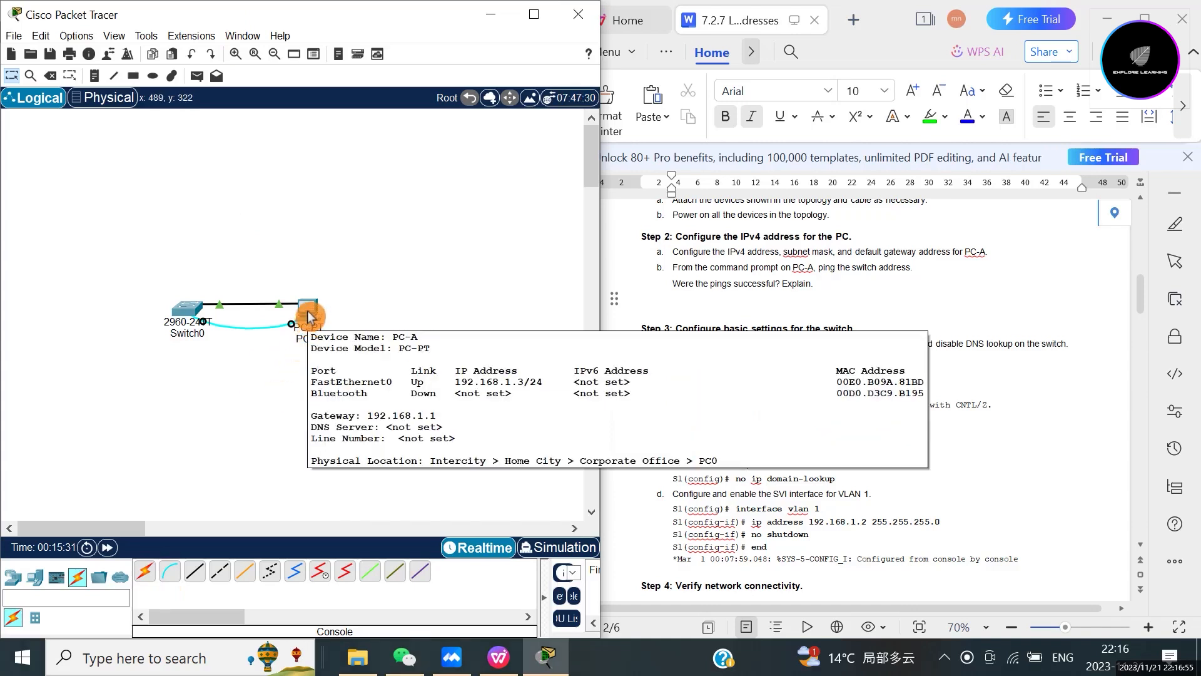
left_click(307, 314)
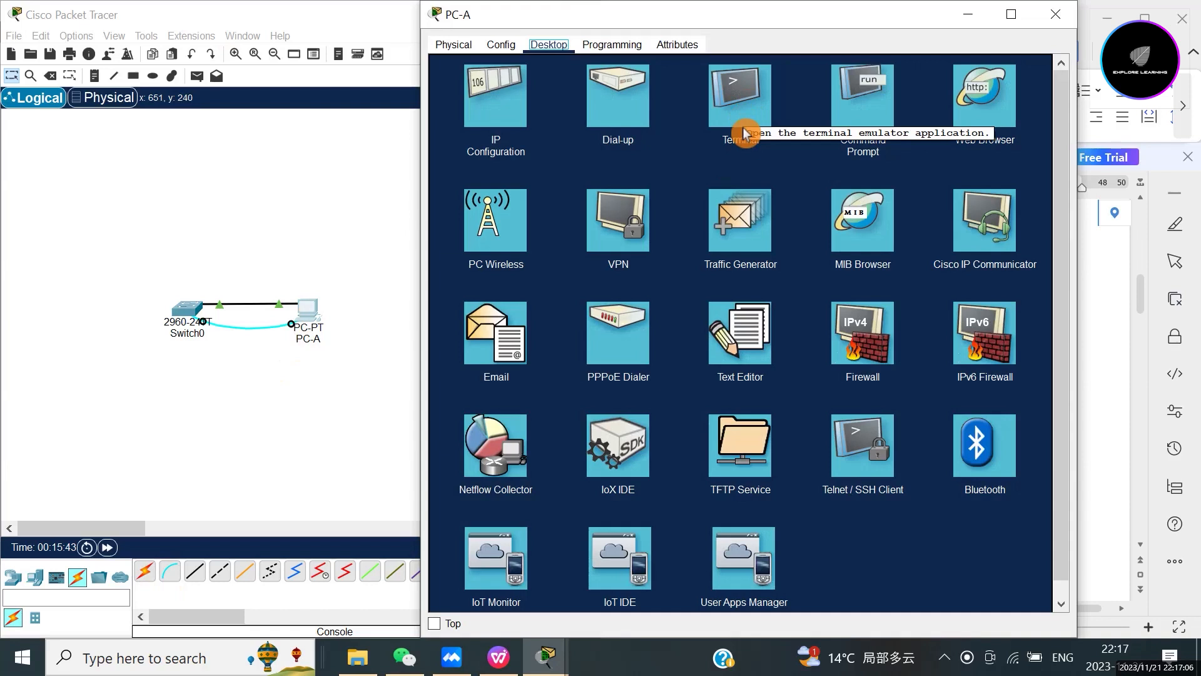
left_click(742, 116)
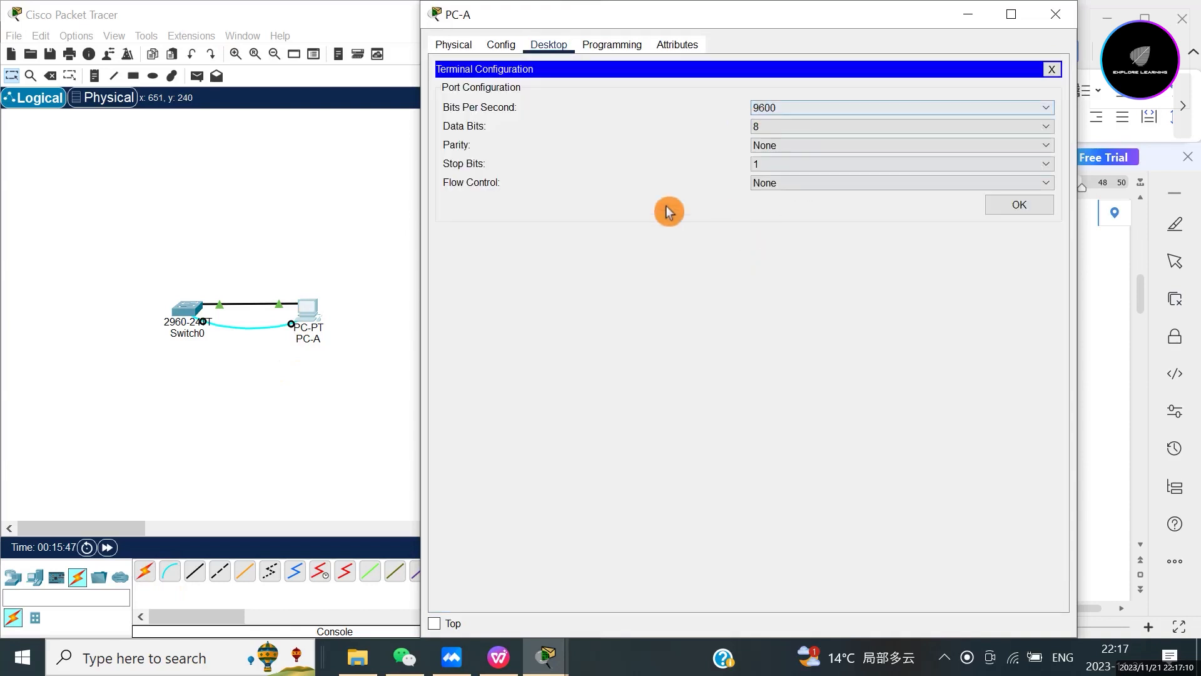
left_click(1023, 203)
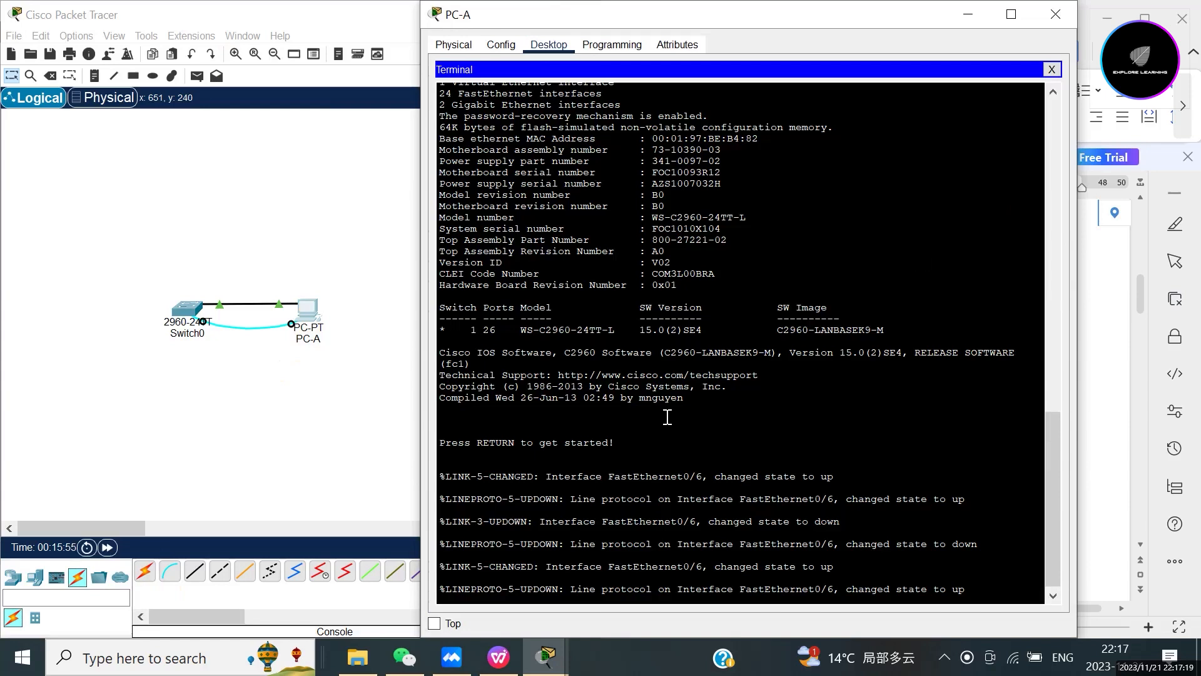
key("Return")
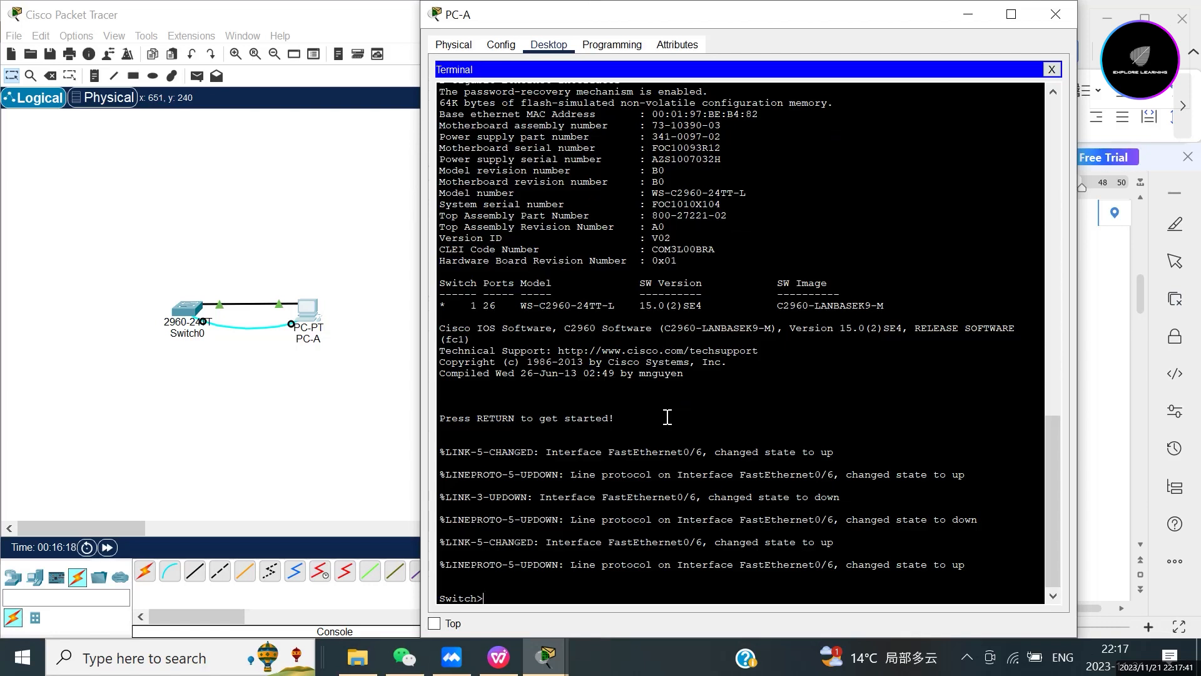
Step: Enter privileged EXEC mode on the switch with the abbreviated command en
type("enabl")
key("BackSpace")
key("BackSpace")
key("Return")
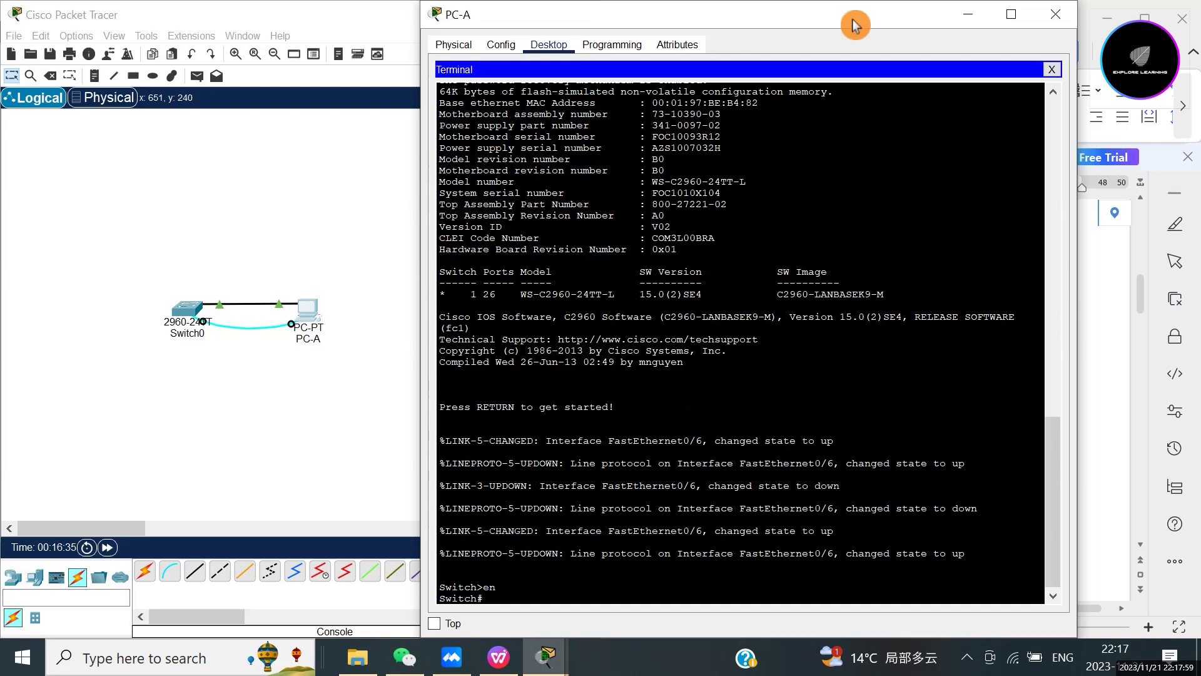
Step: Move PC-A's window clear of the lab instructions and enter global configuration mode on the switch with config t
left_click_drag(853, 20, 438, 7)
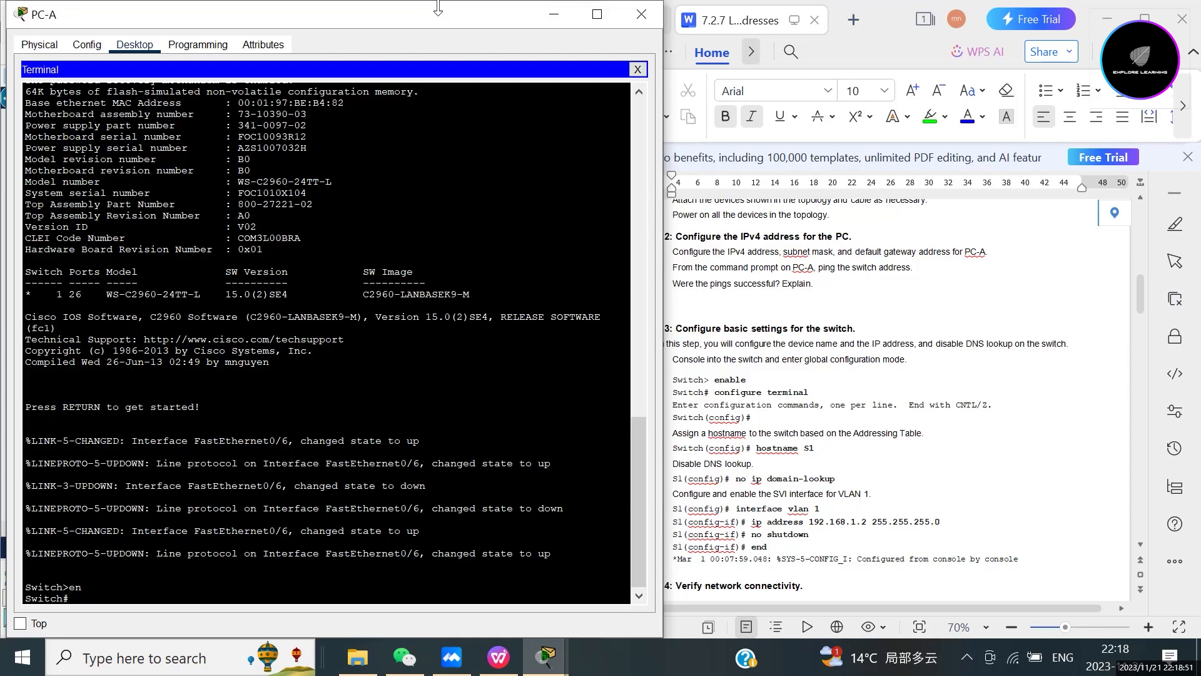
type("co")
type("n")
type("fig")
type("ure terminal")
key("BackSpace")
key("BackSpace")
key("BackSpace")
key("BackSpace")
key("BackSpace")
key("BackSpace")
key("BackSpace")
key("BackSpace")
key("BackSpace")
key("BackSpace")
key("BackSpace")
key("BackSpace")
type("g t")
key("Return")
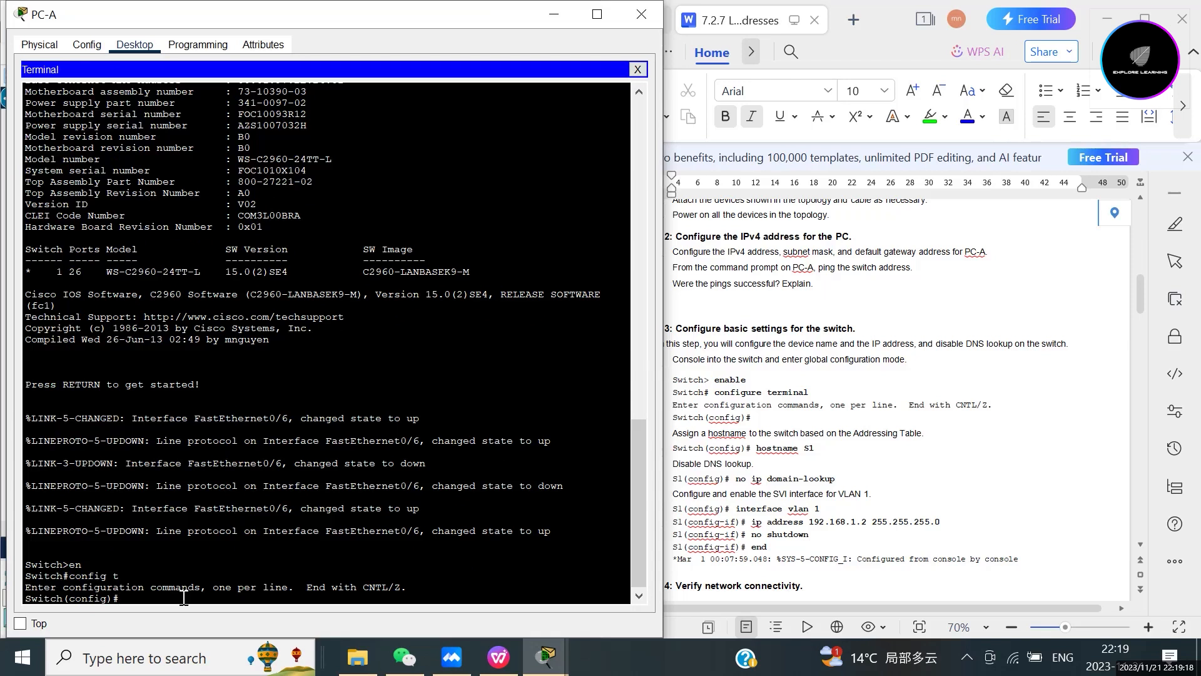
Step: Assign the switch the hostname S1 and disable DNS lookup with no ip domain-lookup
key("super+plus")
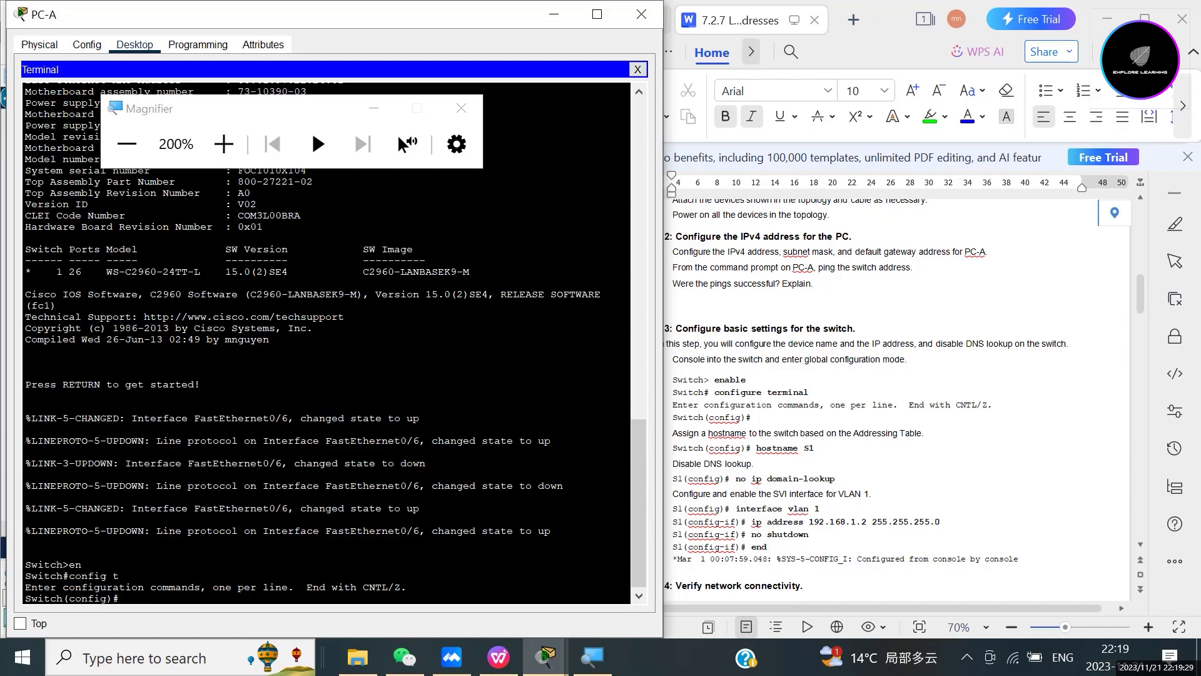
key("shift+Left")
key("shift+Left")
key("shift+Left")
key("shift+Left")
key("shift+Left")
key("shift+Left")
left_click(120, 599)
type("hostname S1")
key("Return")
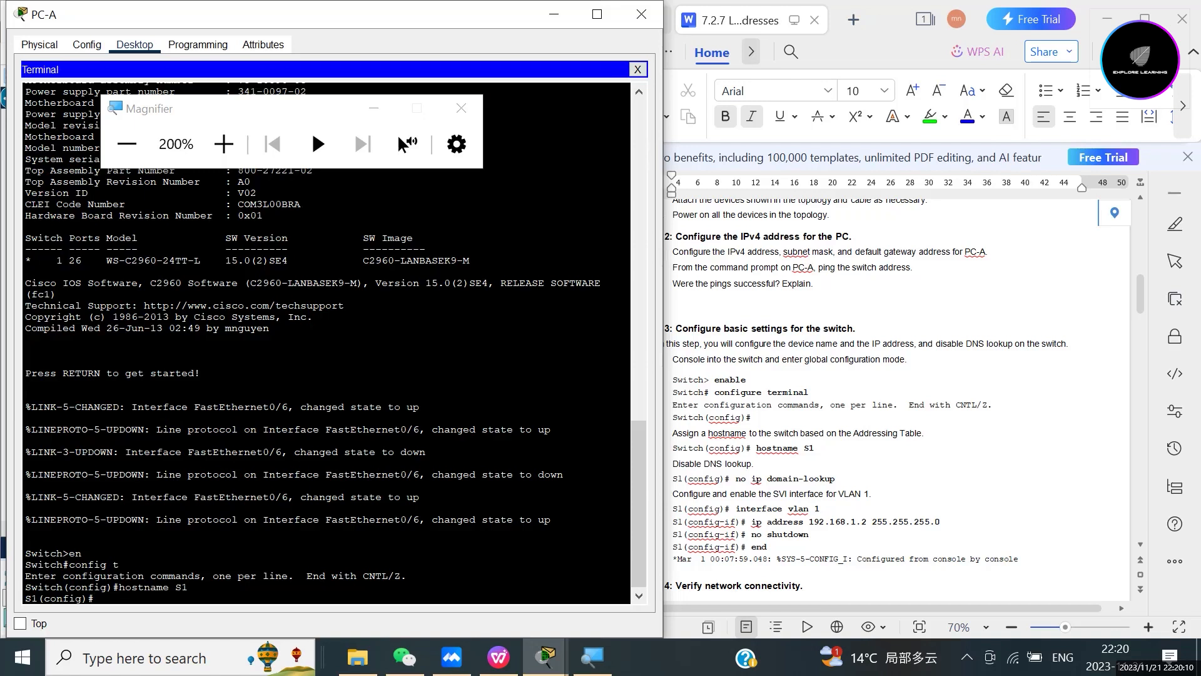
type("no ip domain-lookup")
key("Return")
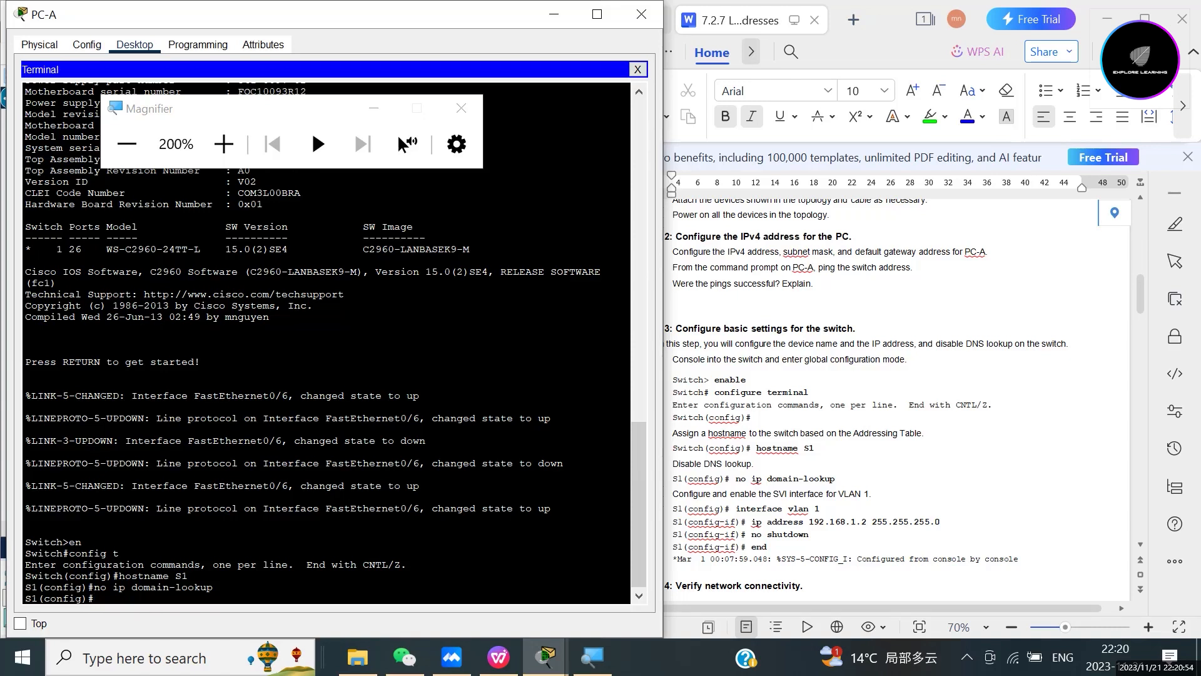
Step: Enter interface vlan 1 configuration and assign it the IP address 192.168.1.2 with mask 255.255.255.0
key("Tab")
type("vlan 1")
key("Return")
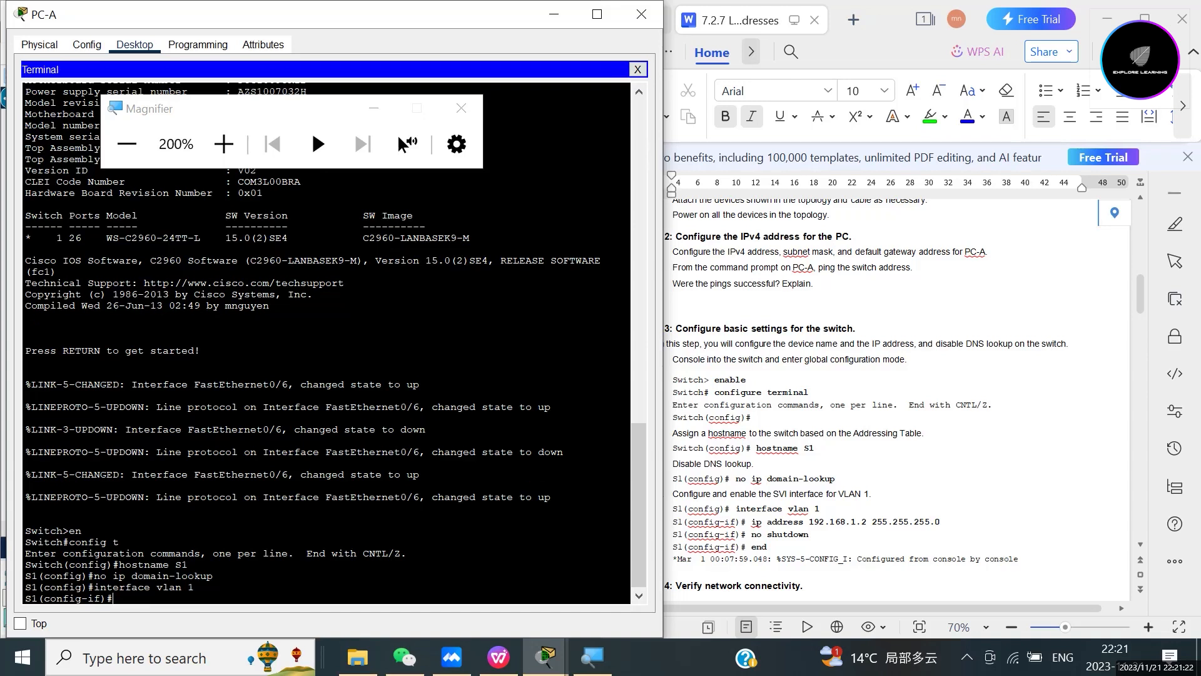
type("ip address 192")
key("BackSpace")
key("BackSpace")
key("BackSpace")
type(".168.1.2")
type("255.255.255.0")
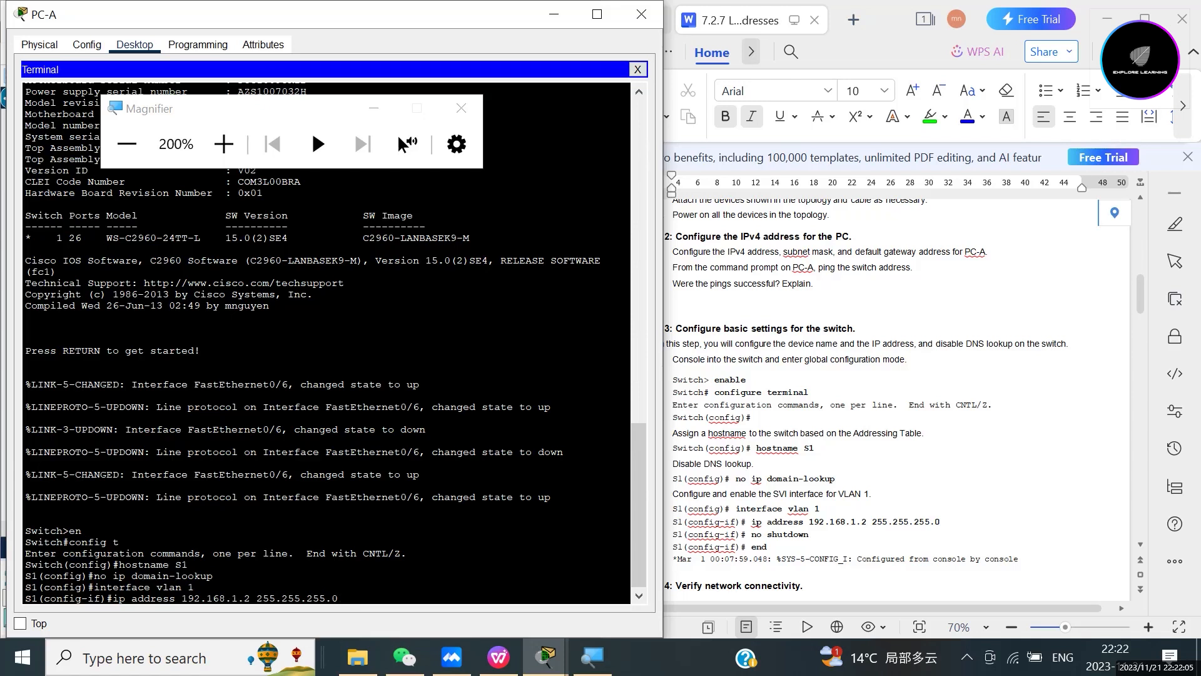
key("Return")
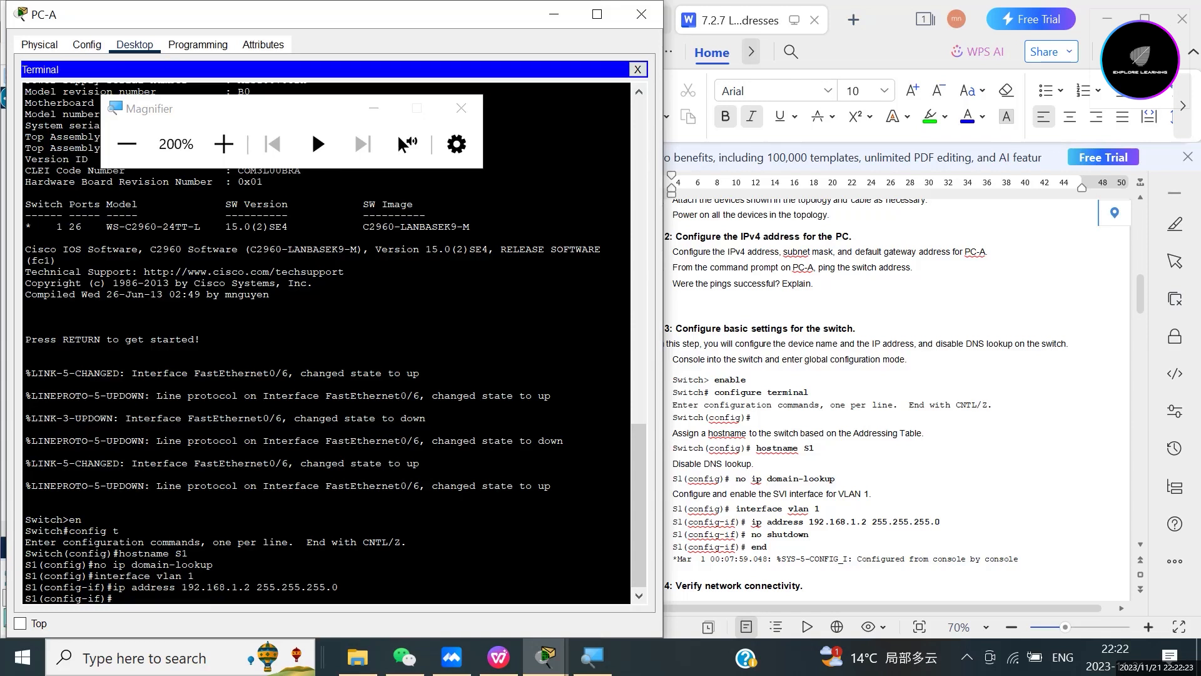
Step: Enable the VLAN 1 interface with no shutdown and exit interface configuration mode
type("no shutdow")
key("Return")
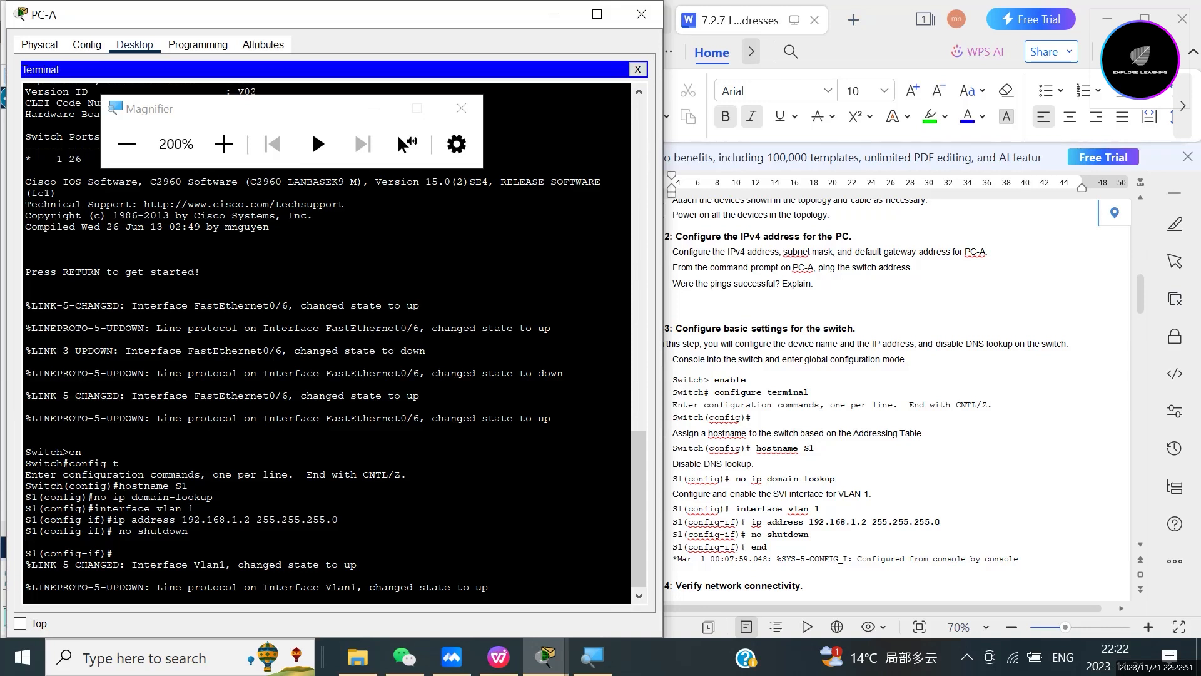
key("Return")
type("ex")
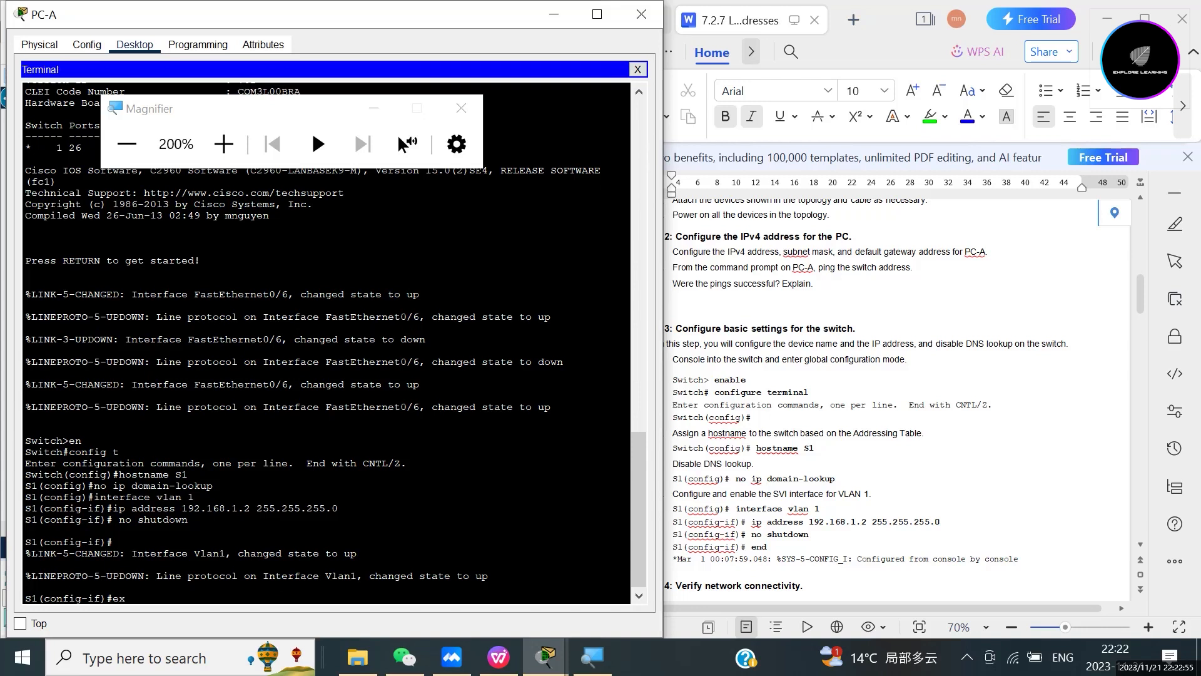
type("it")
key("Return")
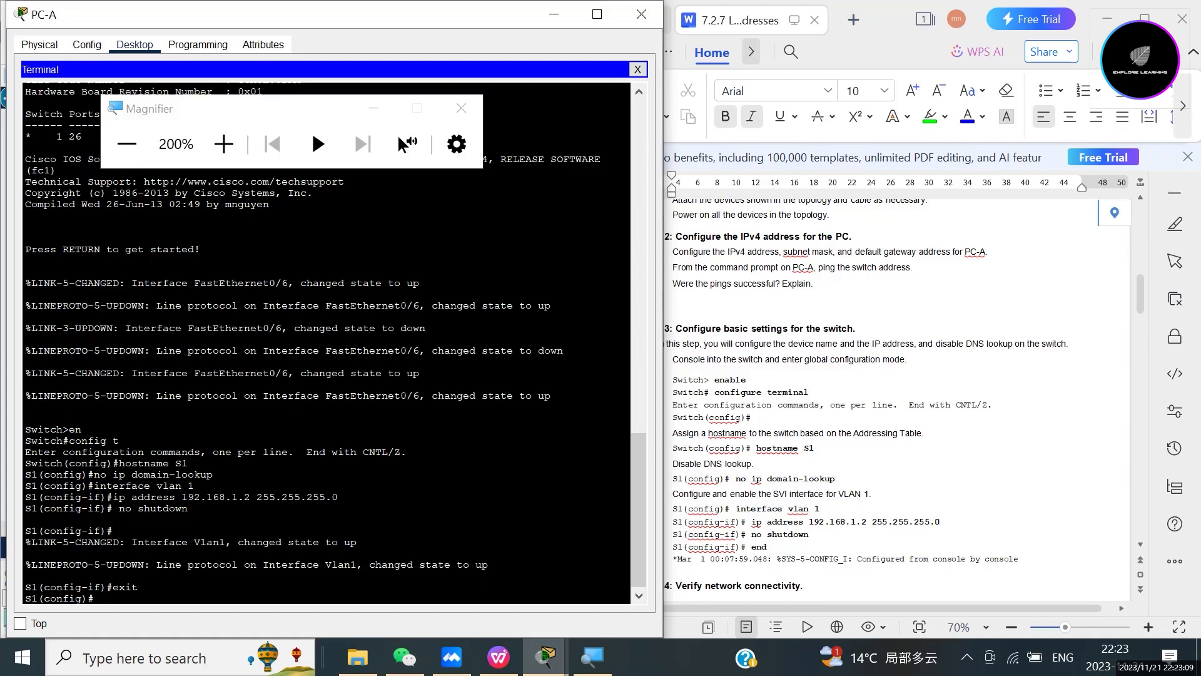
Step: Consult Step 4 of the lab document and repeat ping 192.168.1.2 from PC-A's command prompt to test switch connectivity
key("super+minus")
left_click(810, 535)
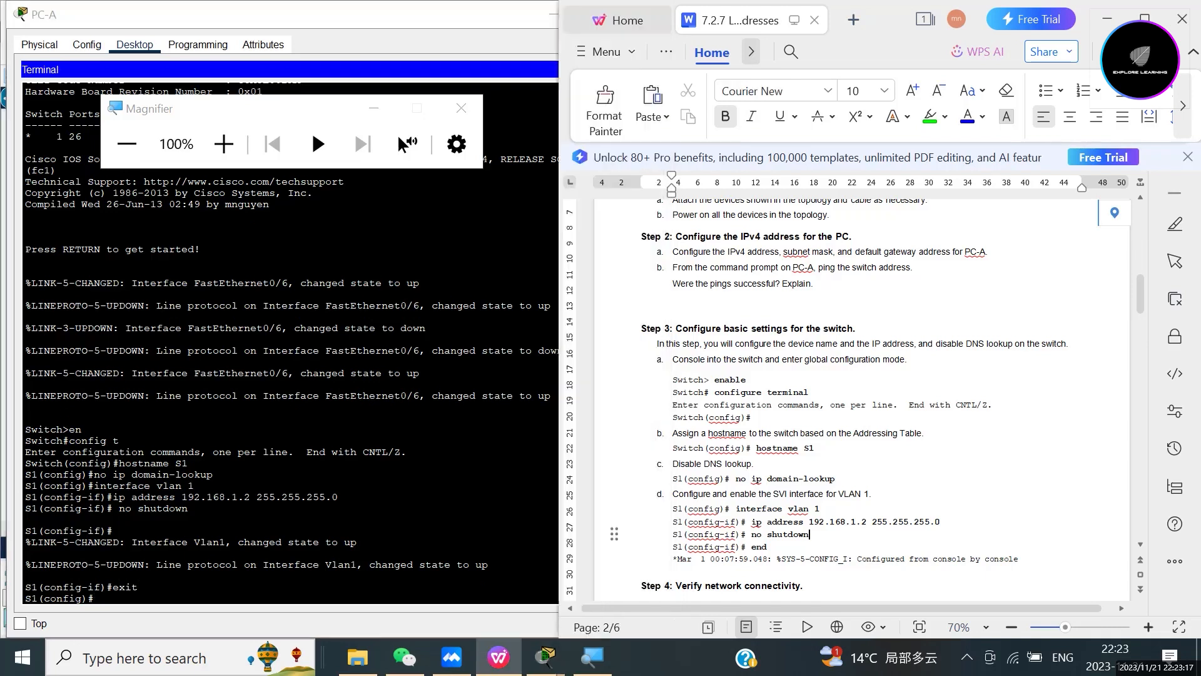
scroll(864, 388, "down", 5)
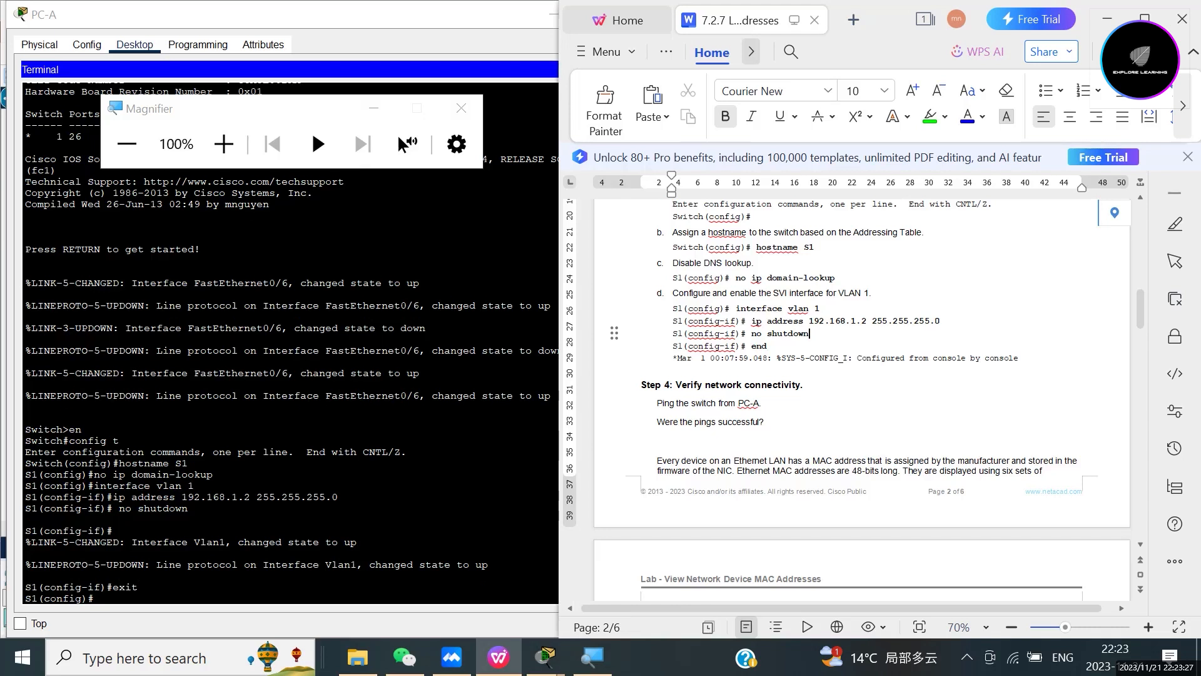
left_click(374, 108)
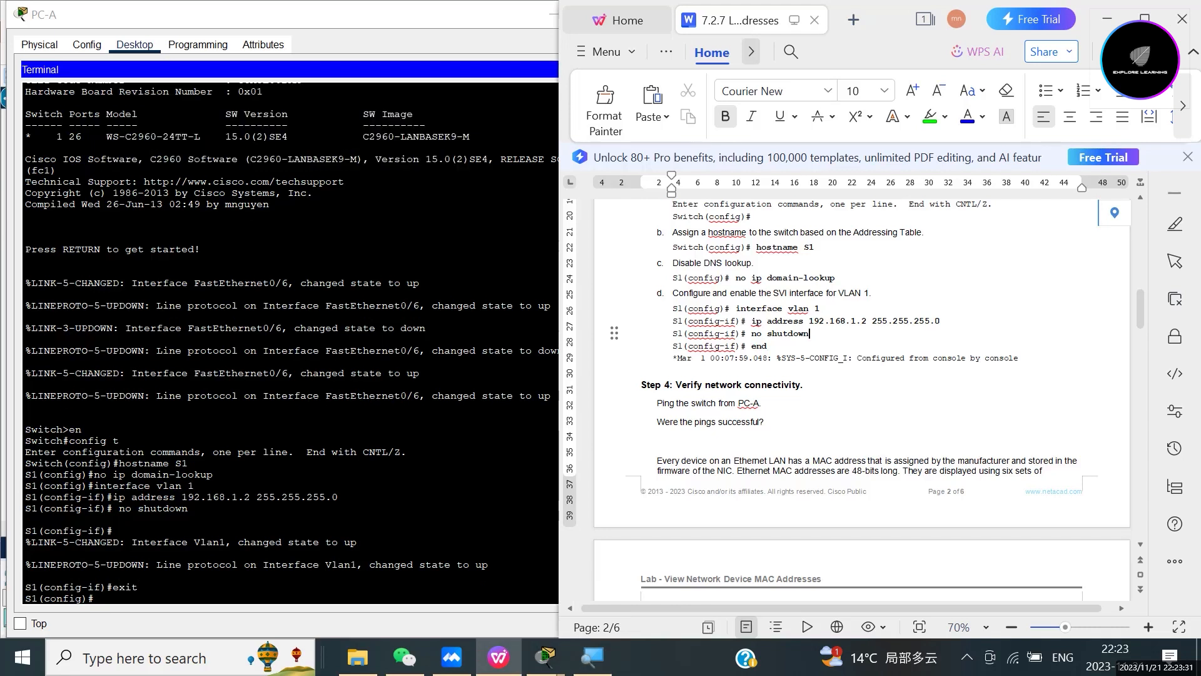
left_click(344, 182)
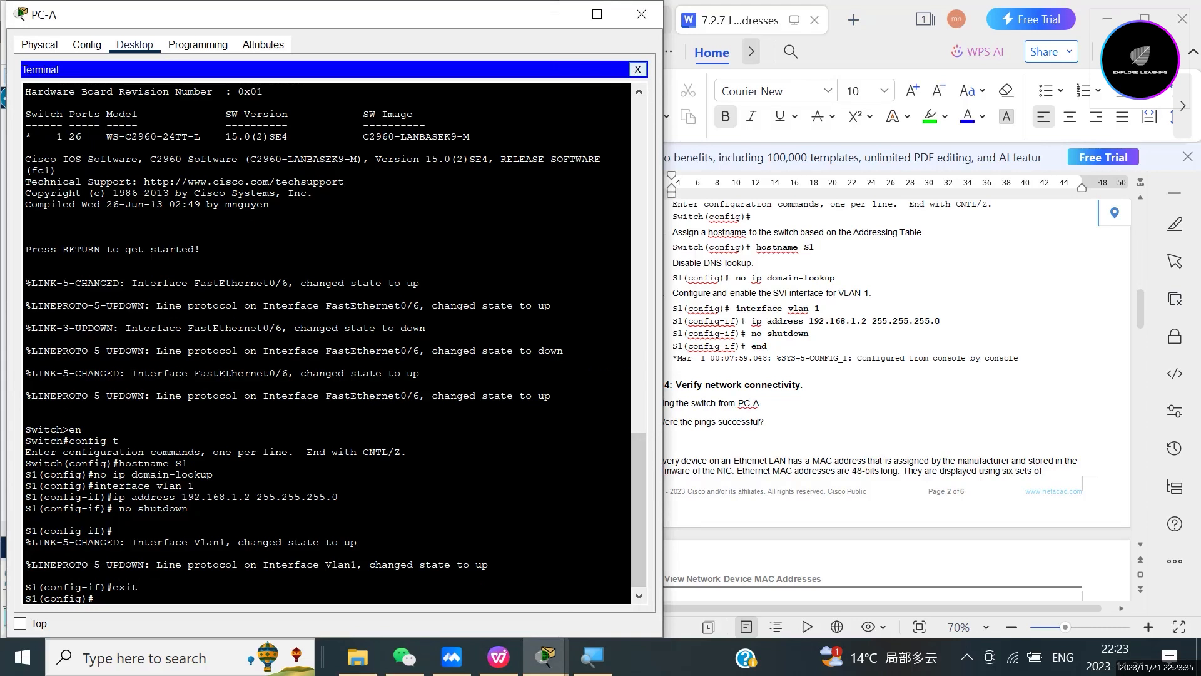
left_click(638, 69)
left_click(449, 96)
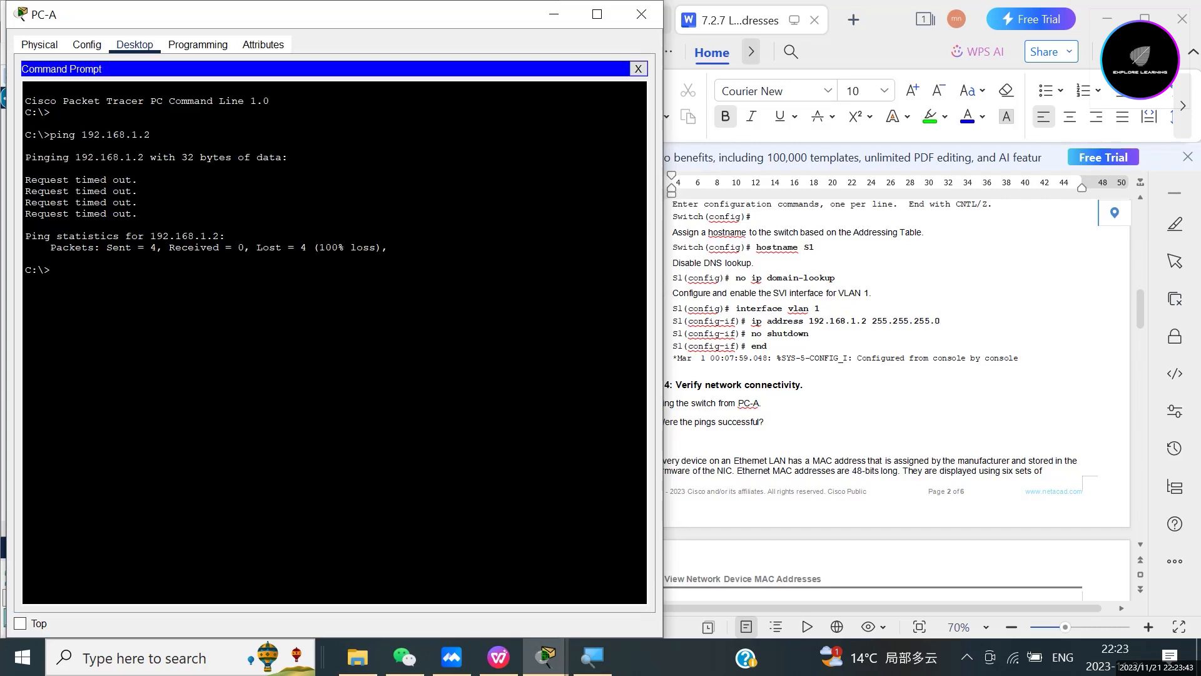
key("Up")
key("Return")
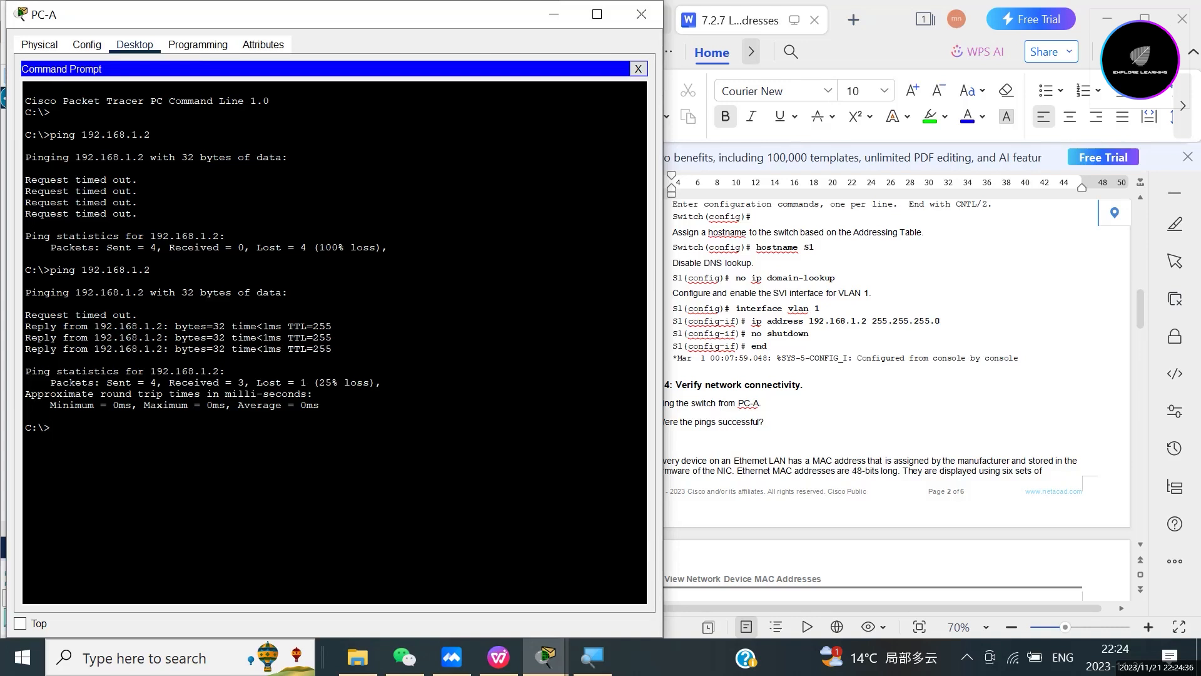
Step: Read the Step 4 ping question, the MAC address notation notes and the Step 5 instructions in the lab document
key("Tab")
left_click_drag(313, 14, 192, 59)
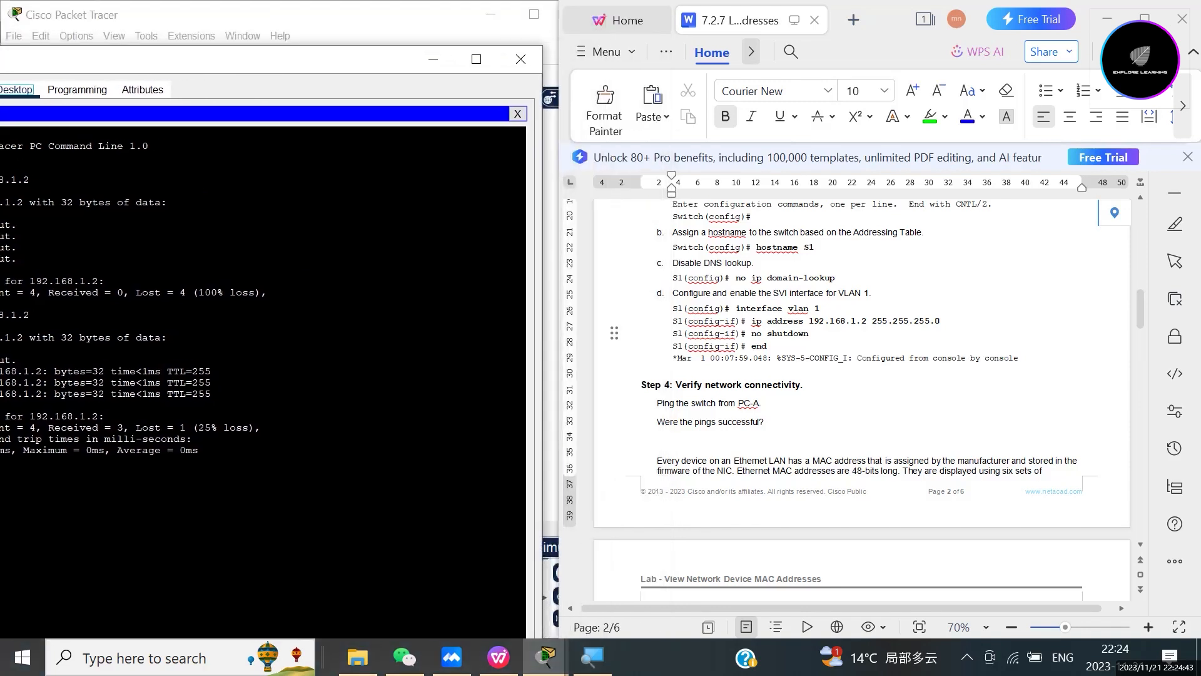
left_click(764, 422)
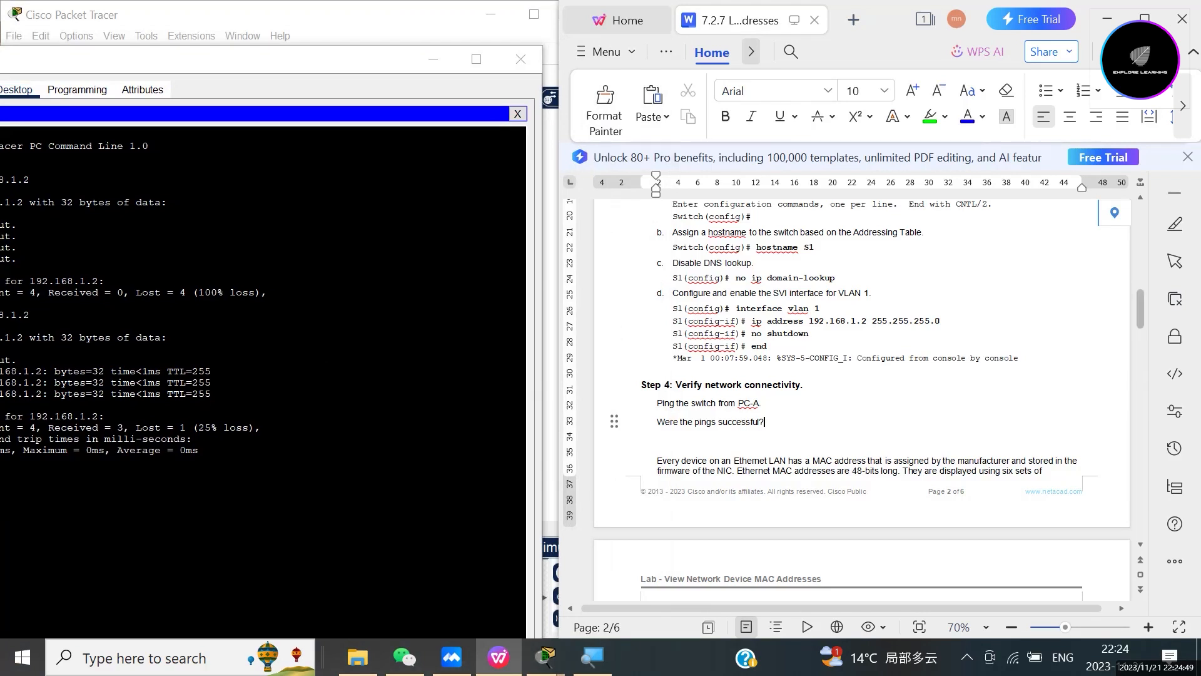
left_click_drag(1140, 309, 1140, 324)
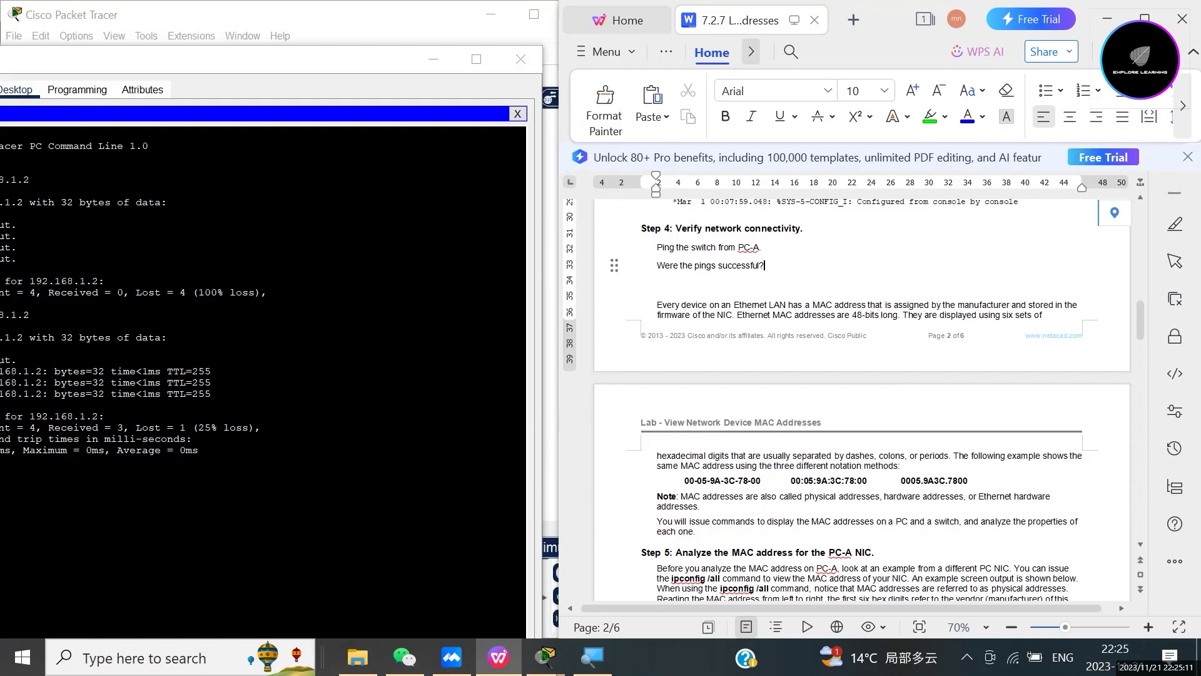
scroll(863, 400, "down", 3)
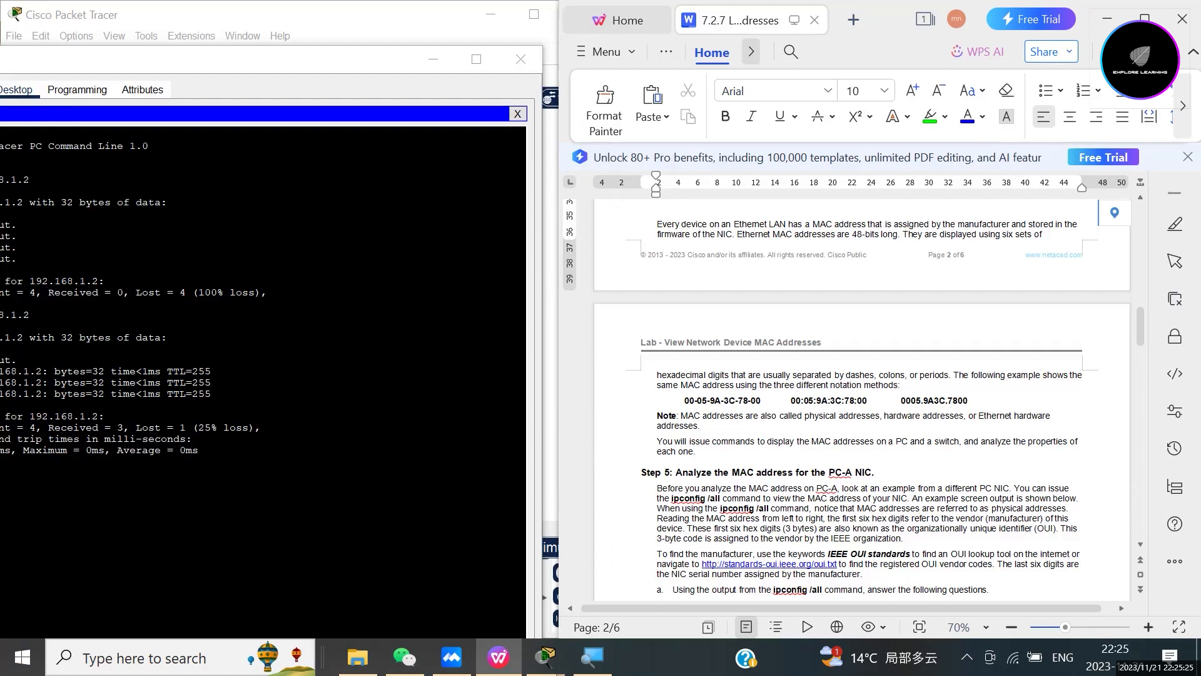
left_click_drag(684, 401, 972, 401)
left_click(701, 426)
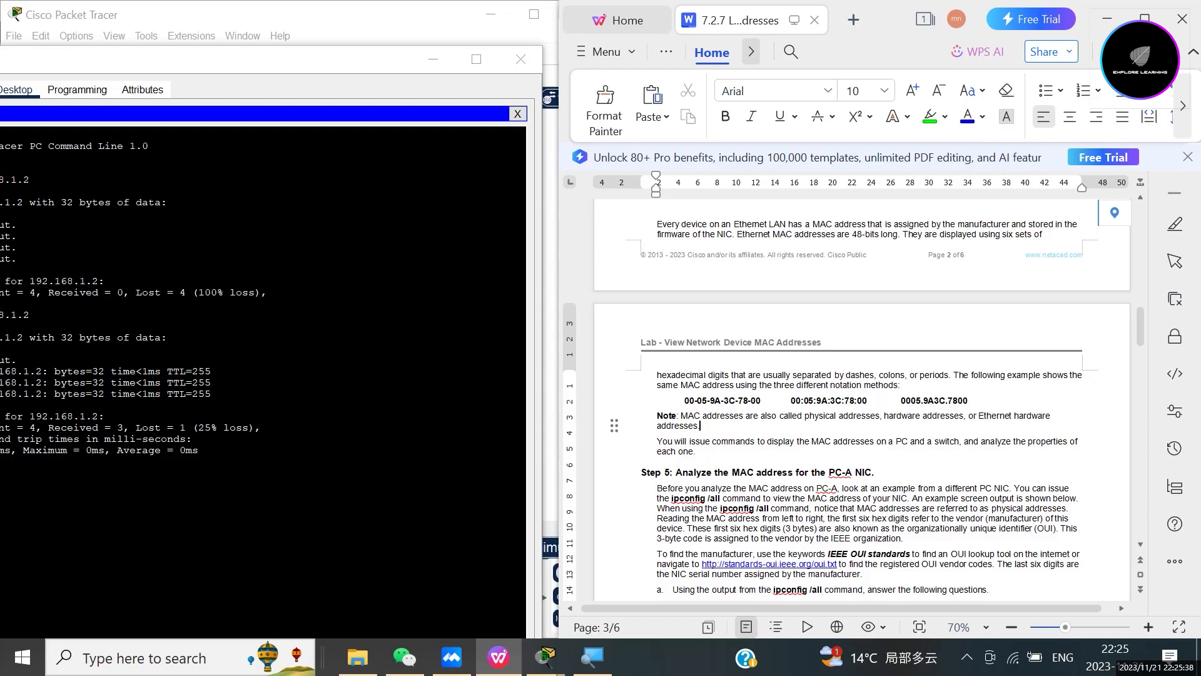
left_click_drag(805, 415, 877, 415)
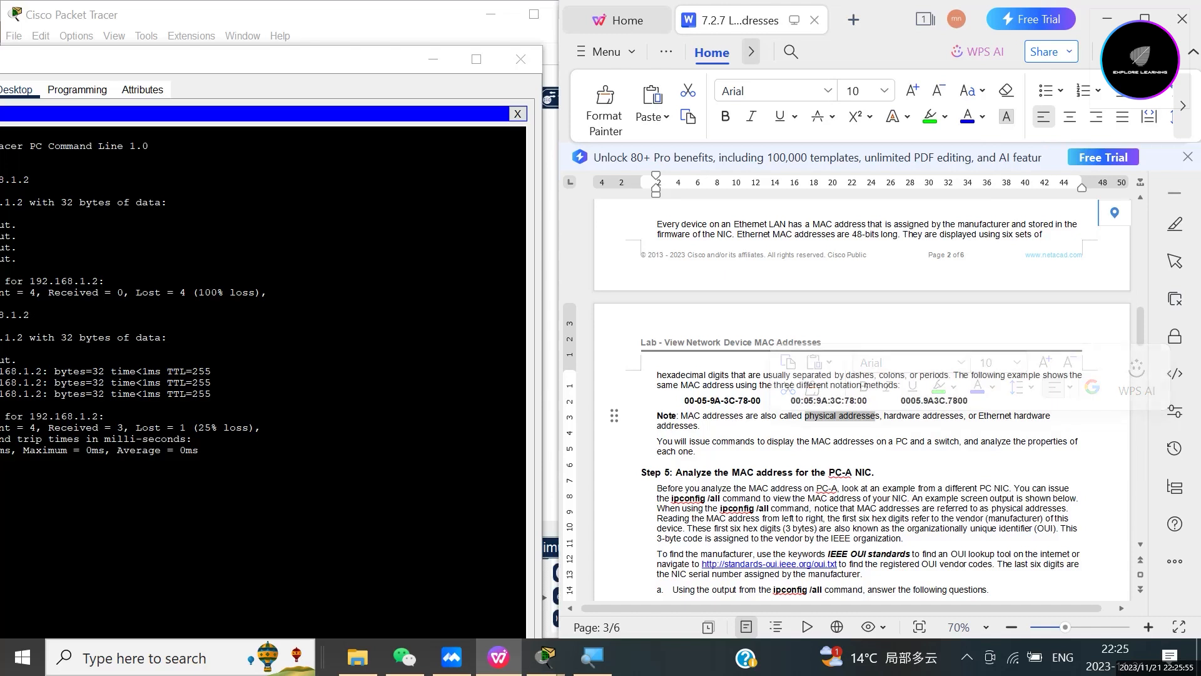
scroll(862, 400, "down", 1)
scroll(862, 400, "down", 4)
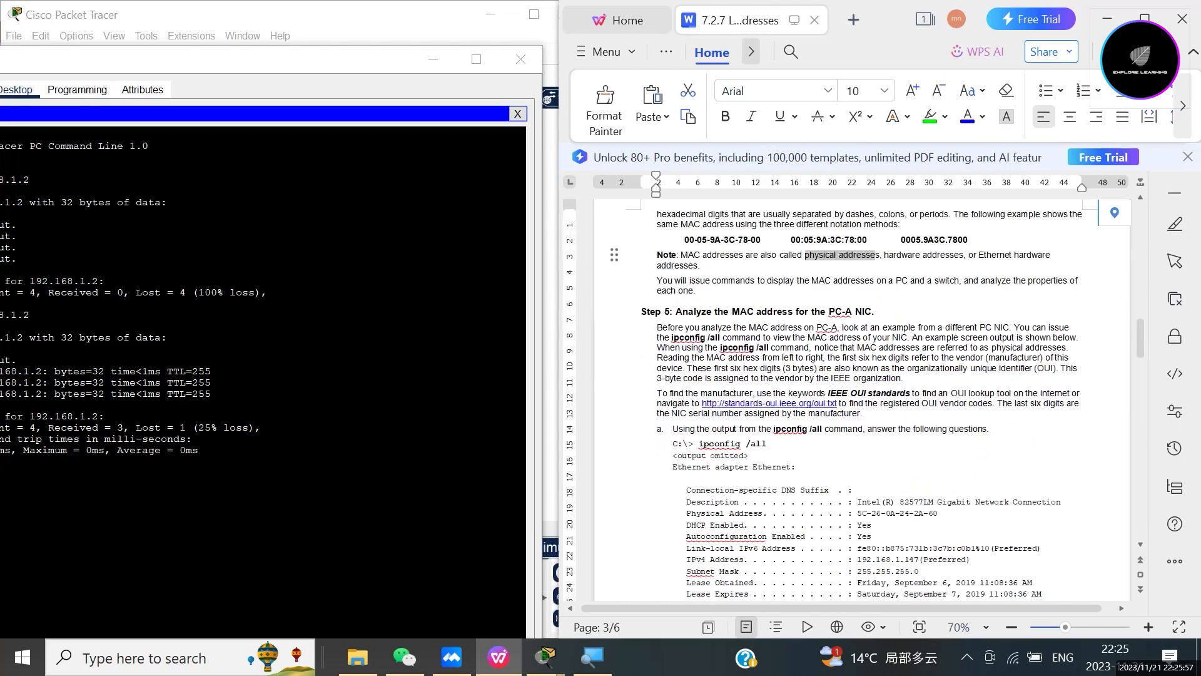
scroll(862, 400, "up", 2)
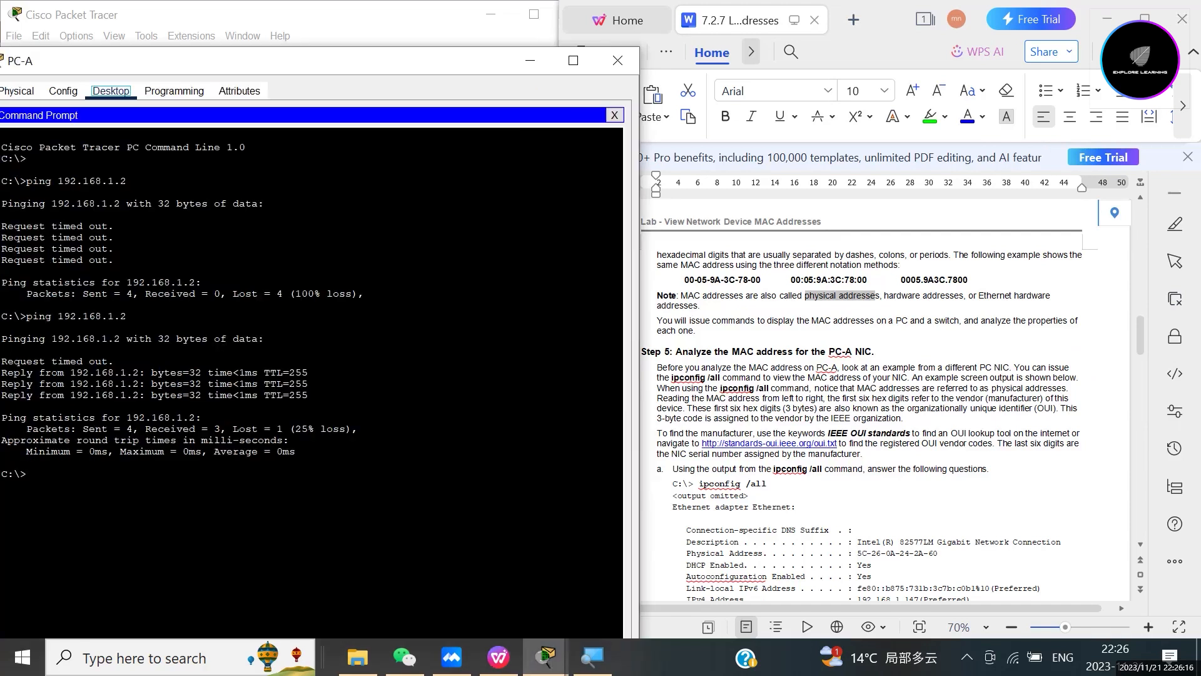
Step: Run ipconfig /all at PC-A's command prompt and examine the Physical Address of the FastEthernet0 connection
left_click(94, 479)
type("ipconfig /all")
key("Return")
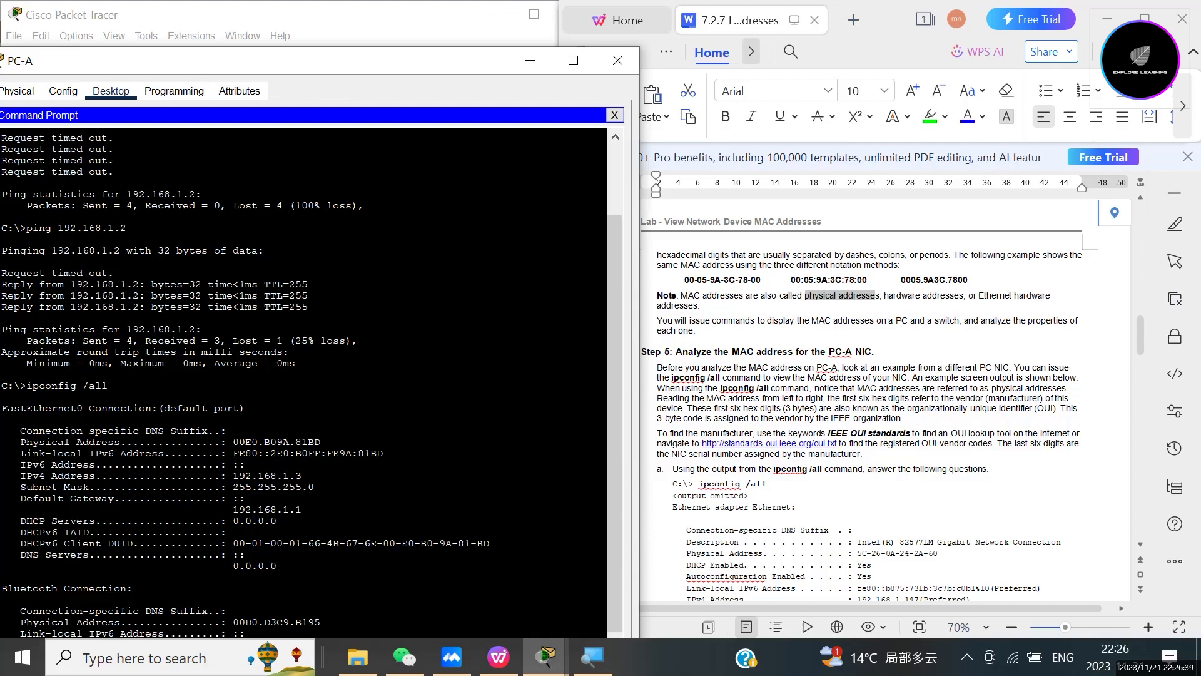
left_click_drag(20, 442, 321, 442)
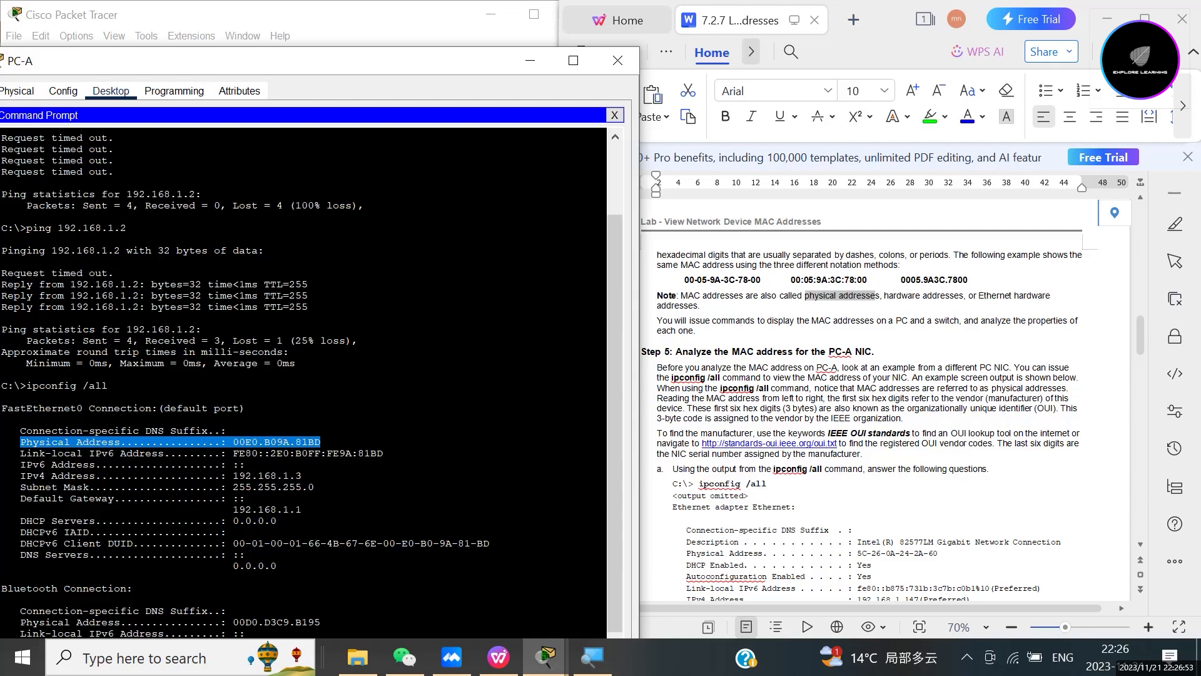
left_click(321, 442)
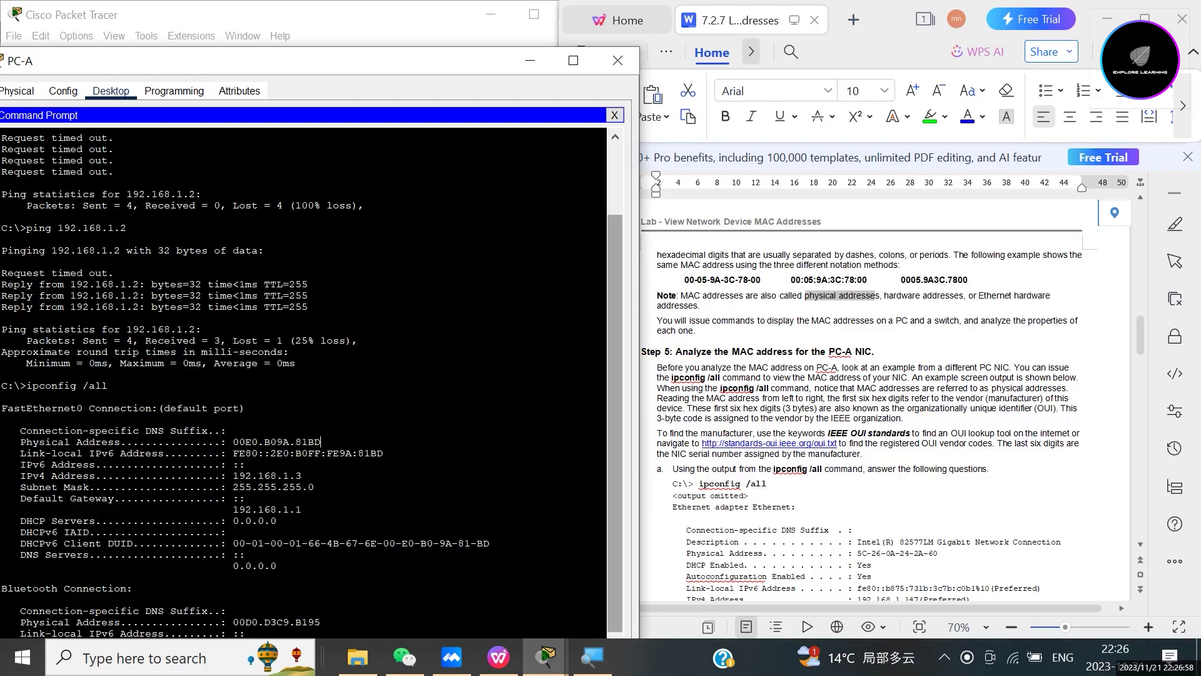
scroll(321, 441, "down", 1)
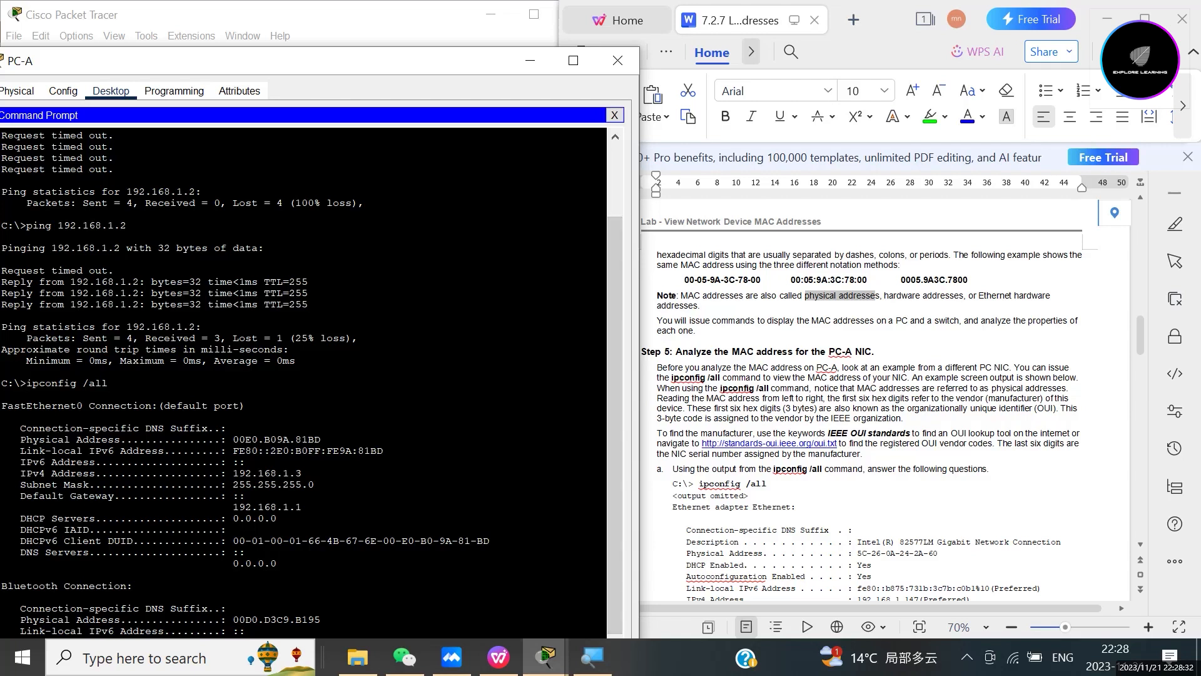
left_click_drag(234, 439, 277, 439)
left_click(770, 443)
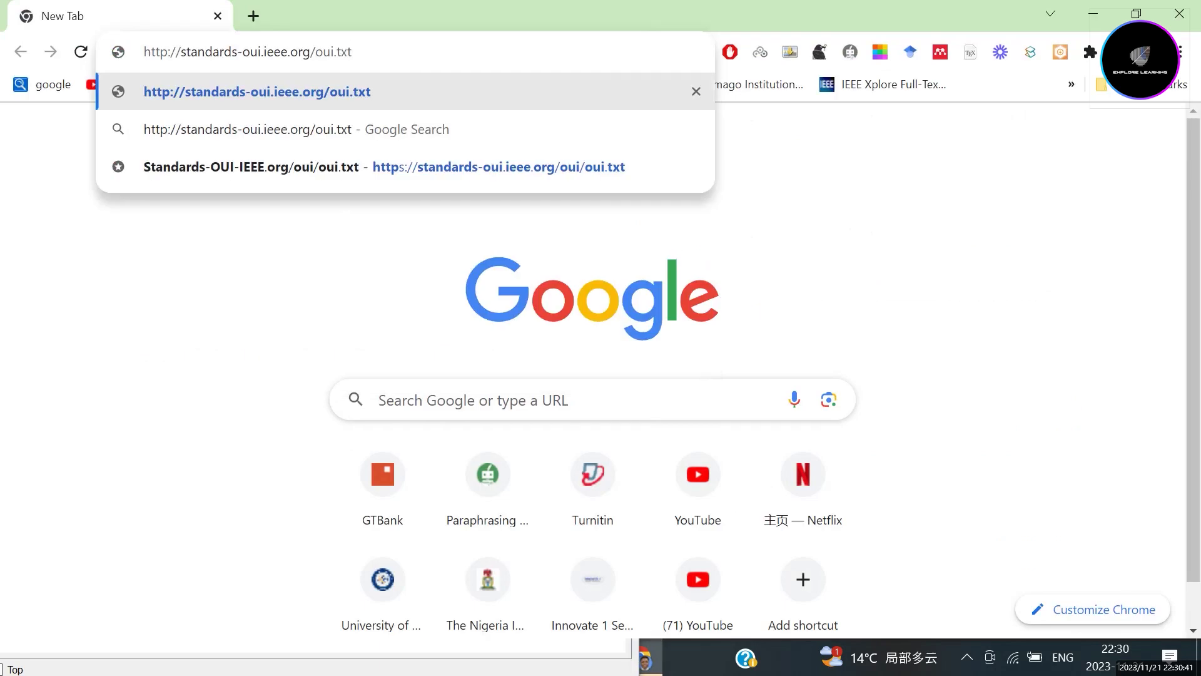
key("Return")
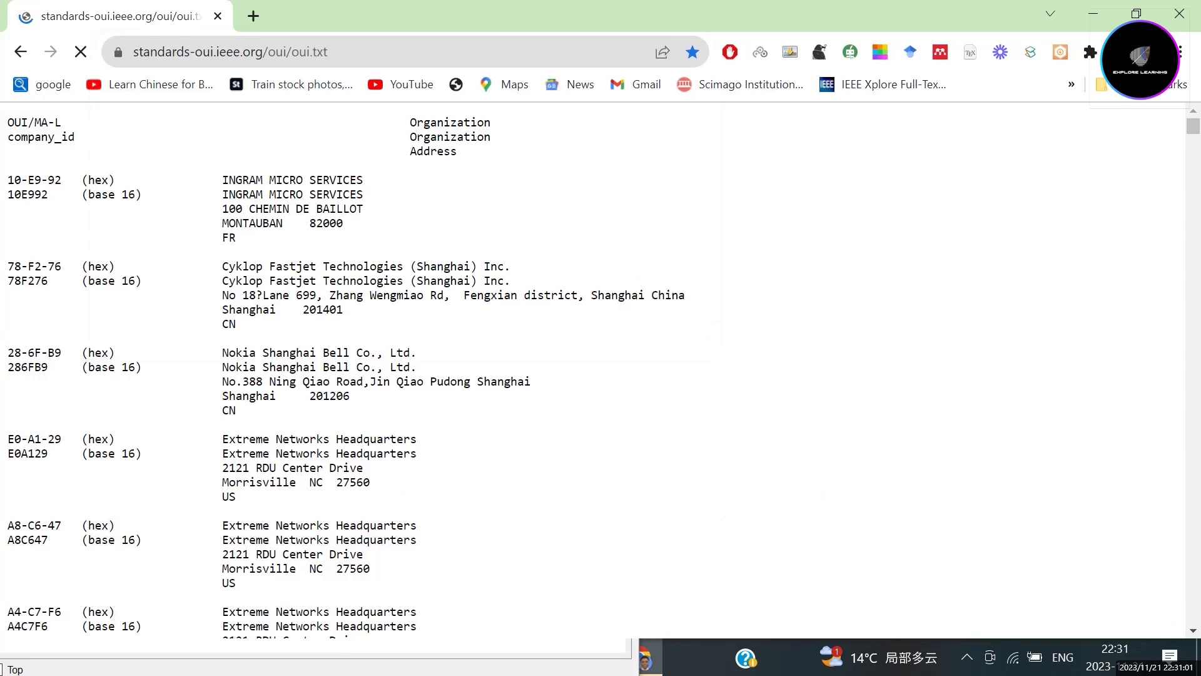
scroll(344, 370, "down", 6)
scroll(344, 369, "down", 20)
scroll(344, 369, "down", 12)
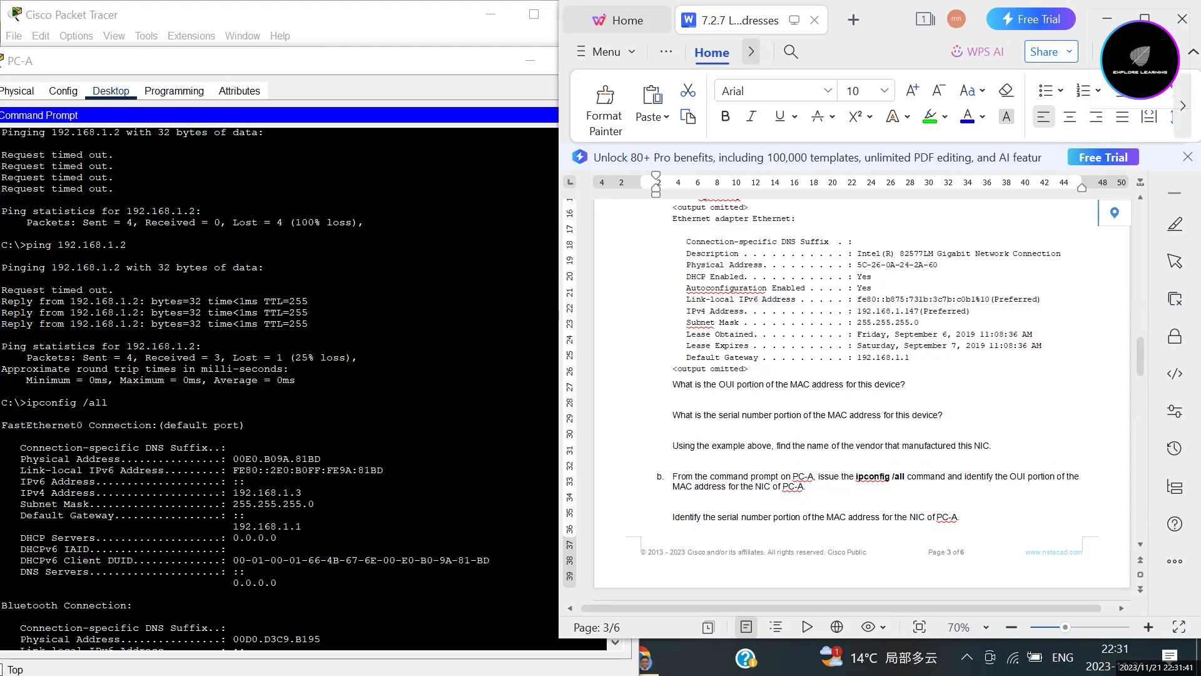
Step: Recheck PC-A's OUI digits, search the IEEE OUI list for 00E0B0 and highlight the vendor name of the matching entry
left_click(233, 459)
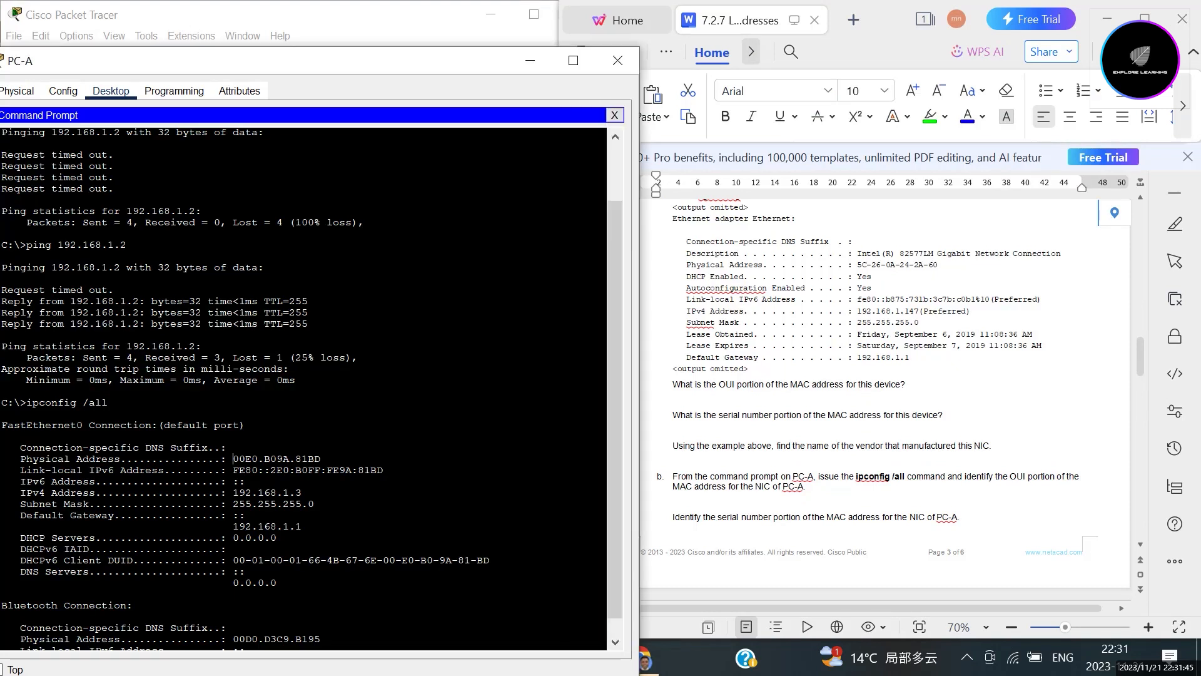
left_click_drag(233, 459, 277, 458)
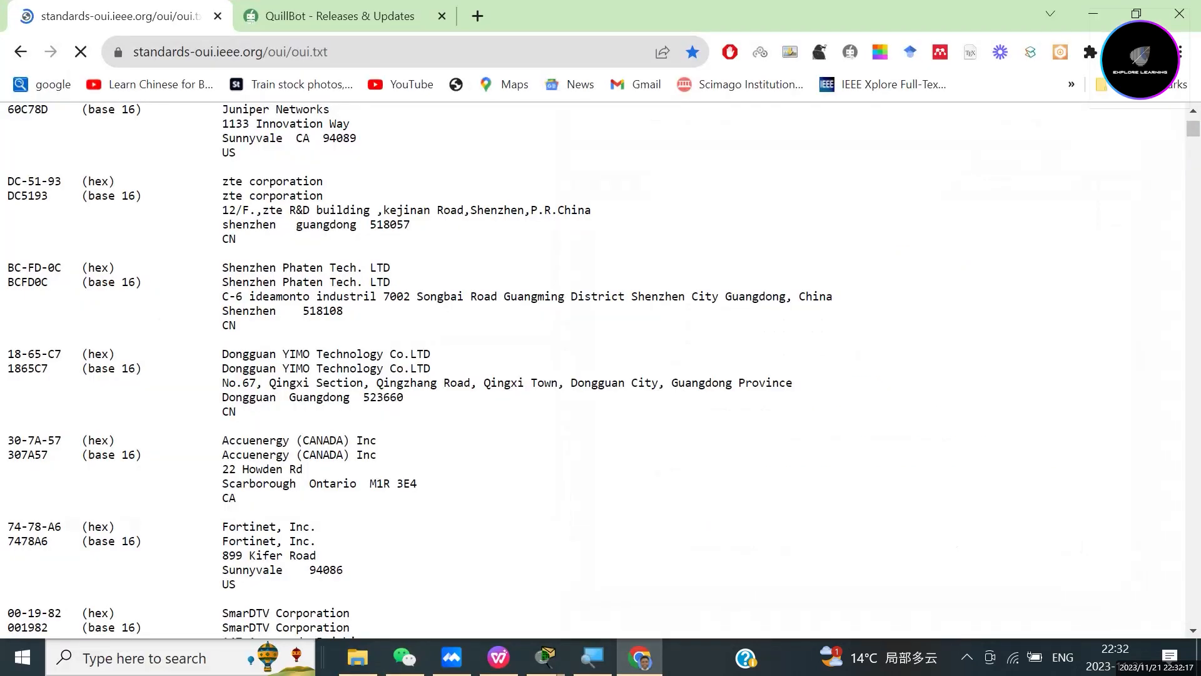
key("ctrl+f")
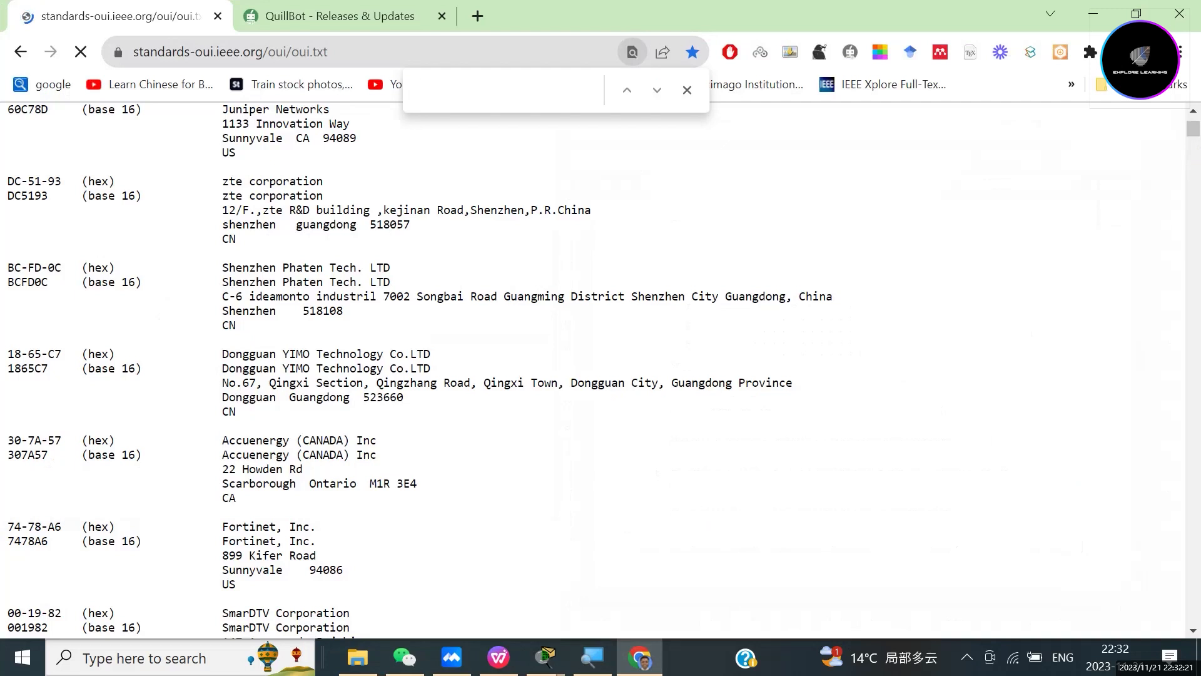
type("00E")
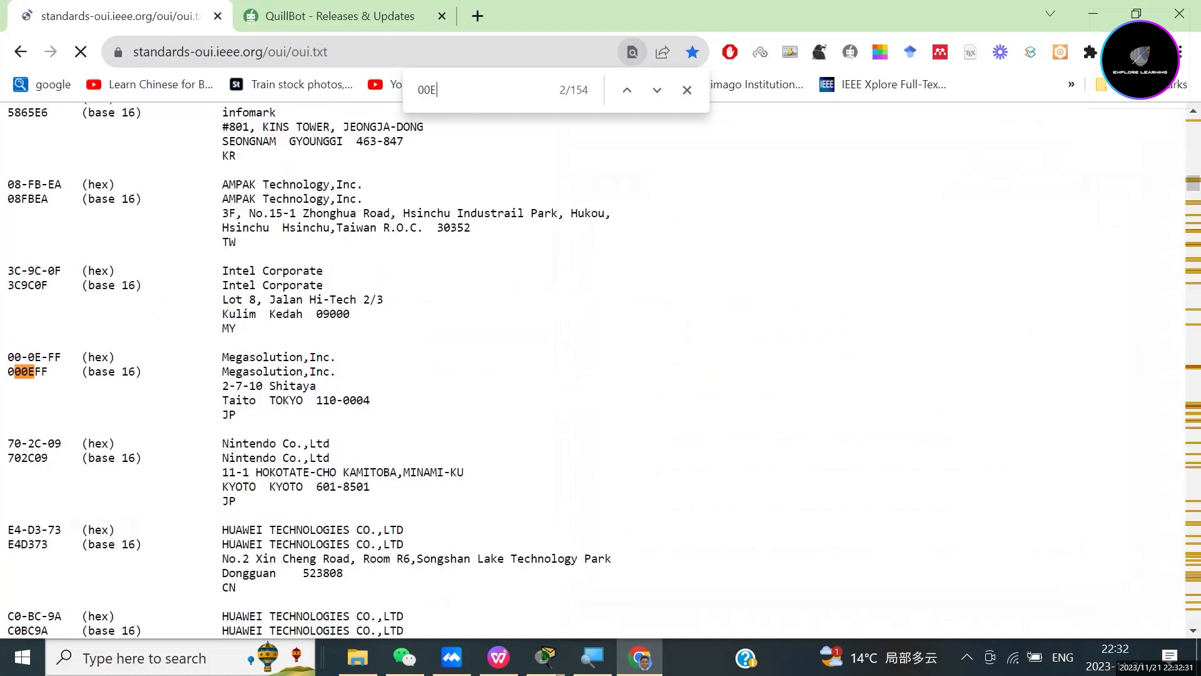
type("0B0")
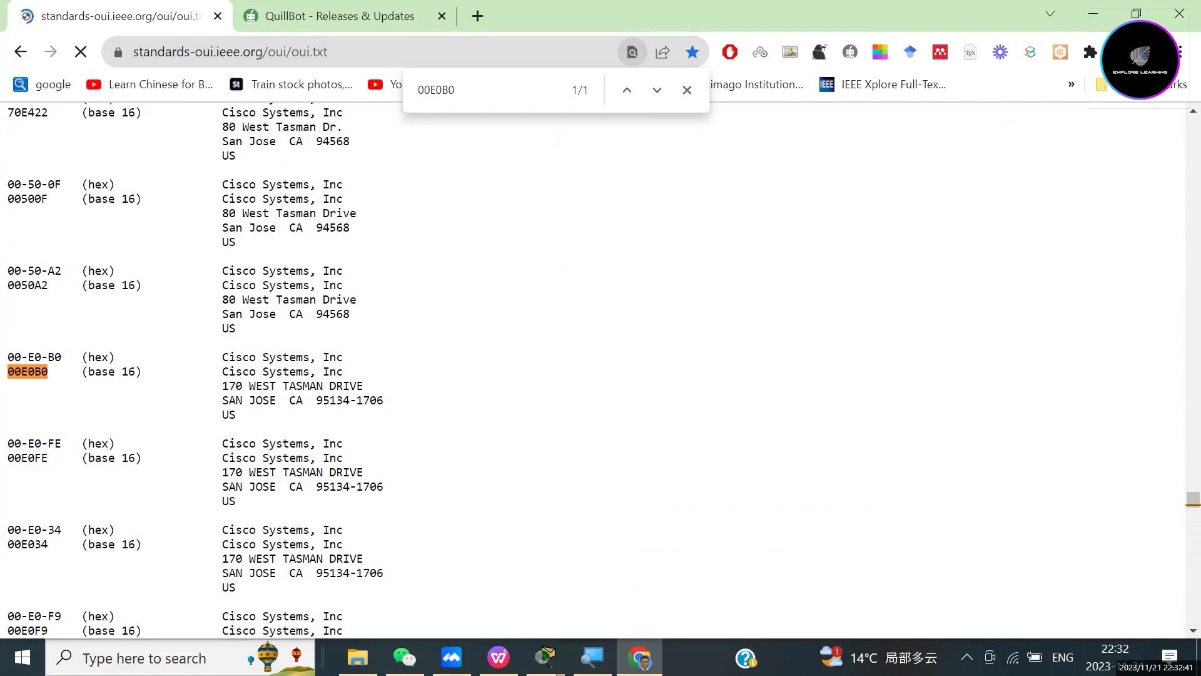
left_click_drag(7, 343, 9, 372)
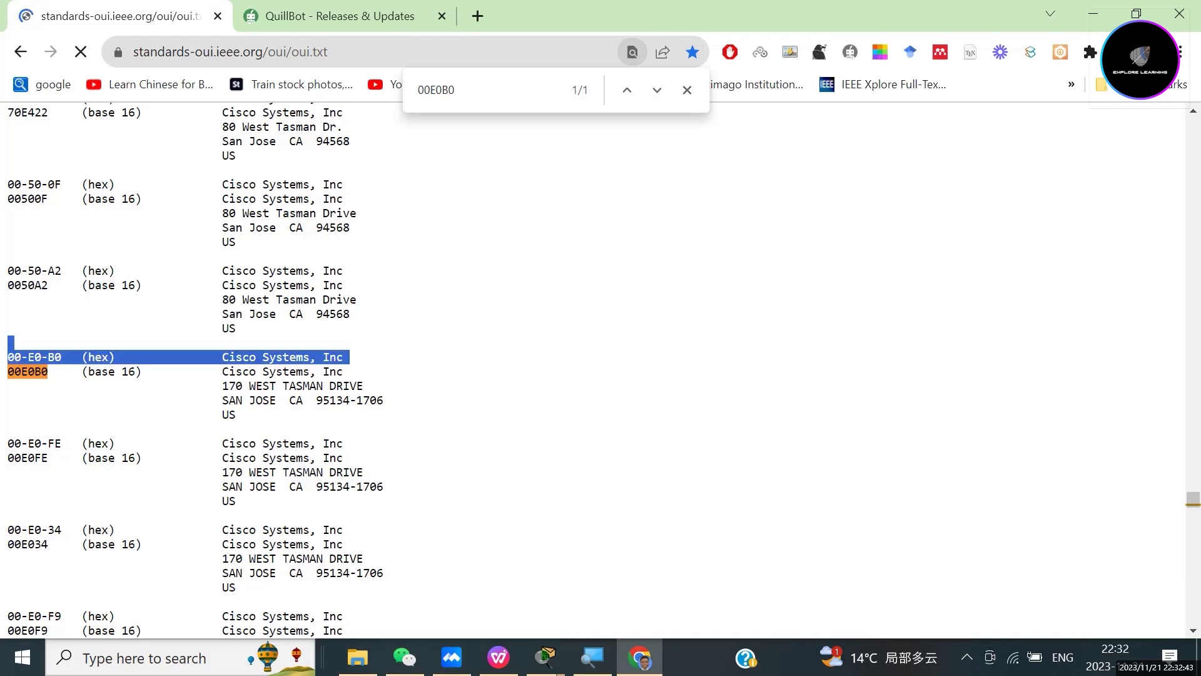
left_click(8, 372)
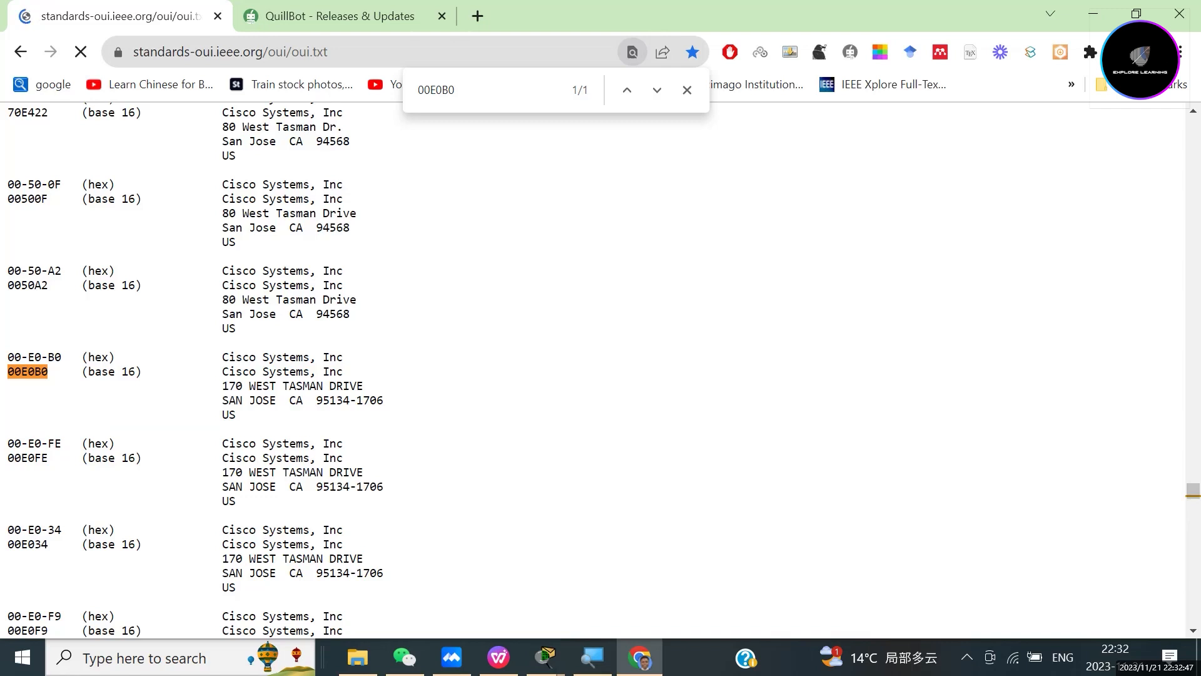
left_click_drag(222, 371, 344, 371)
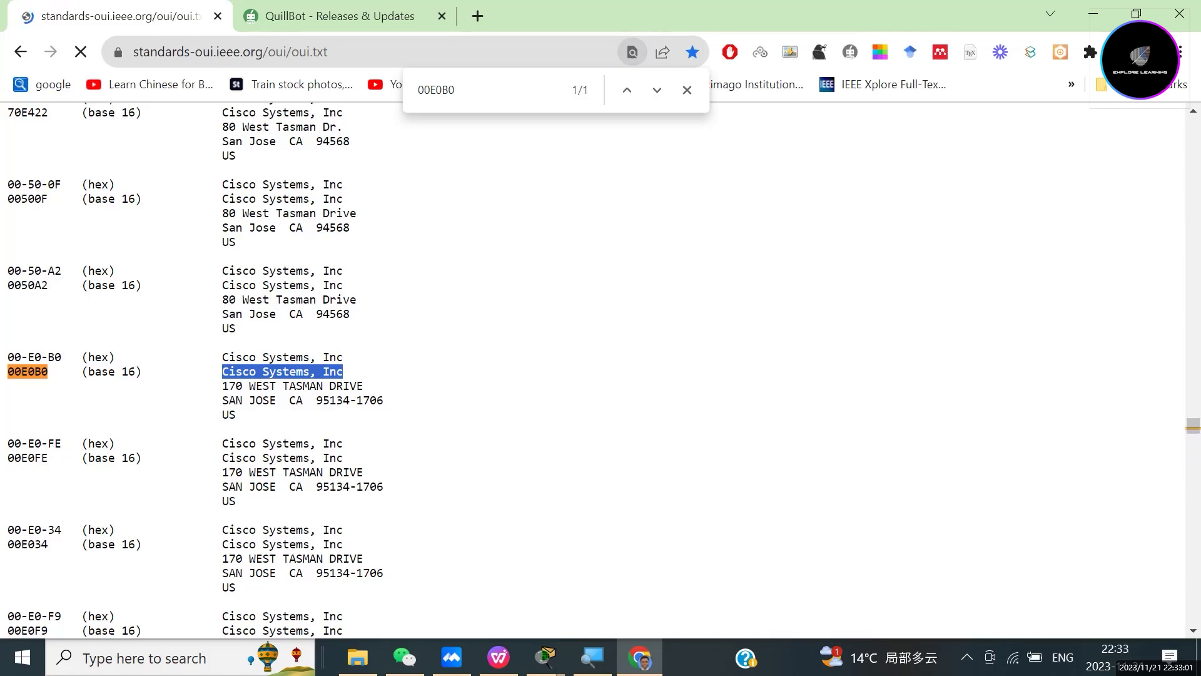
Step: Run ipconfig /all in a Windows Command Prompt on the host computer and examine the adapters' physical addresses
mouse_move(451, 657)
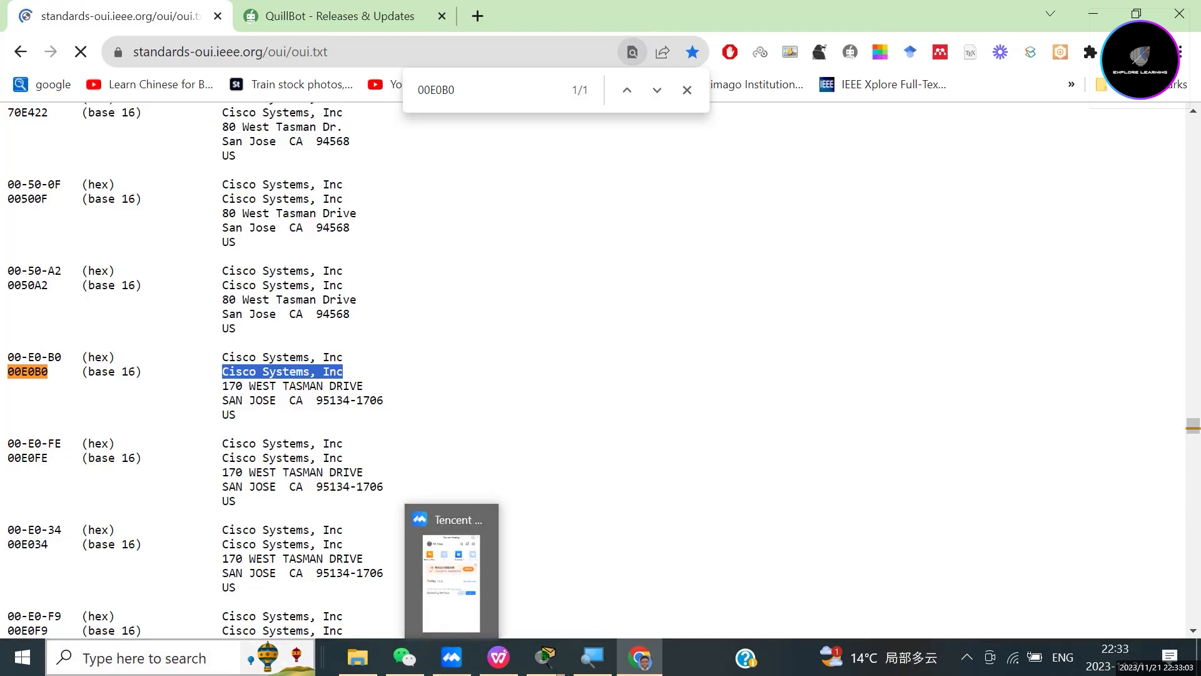
left_click(144, 658)
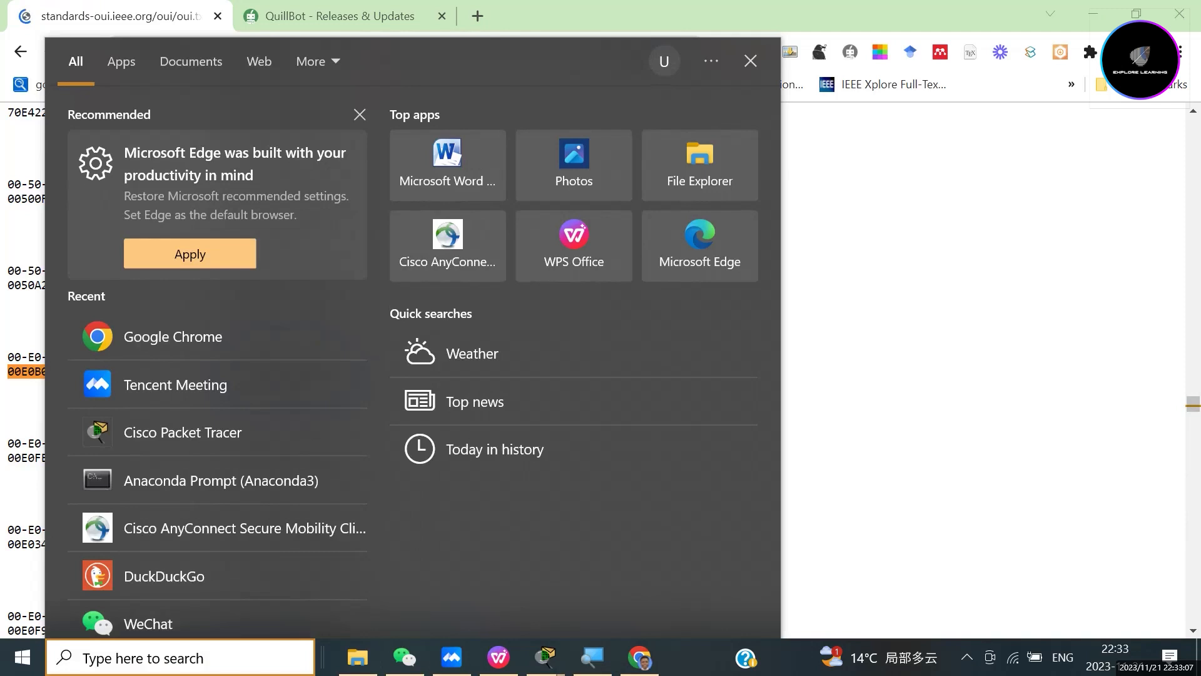
type("cmd")
key("Return")
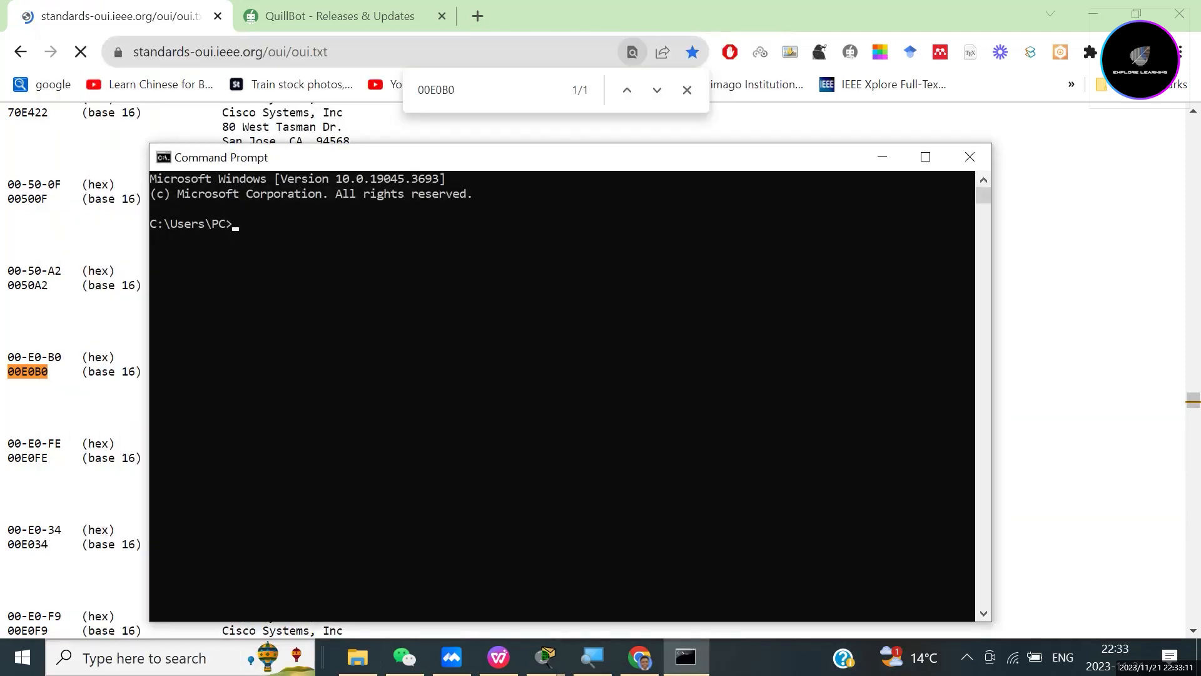
type("ipconfig /all")
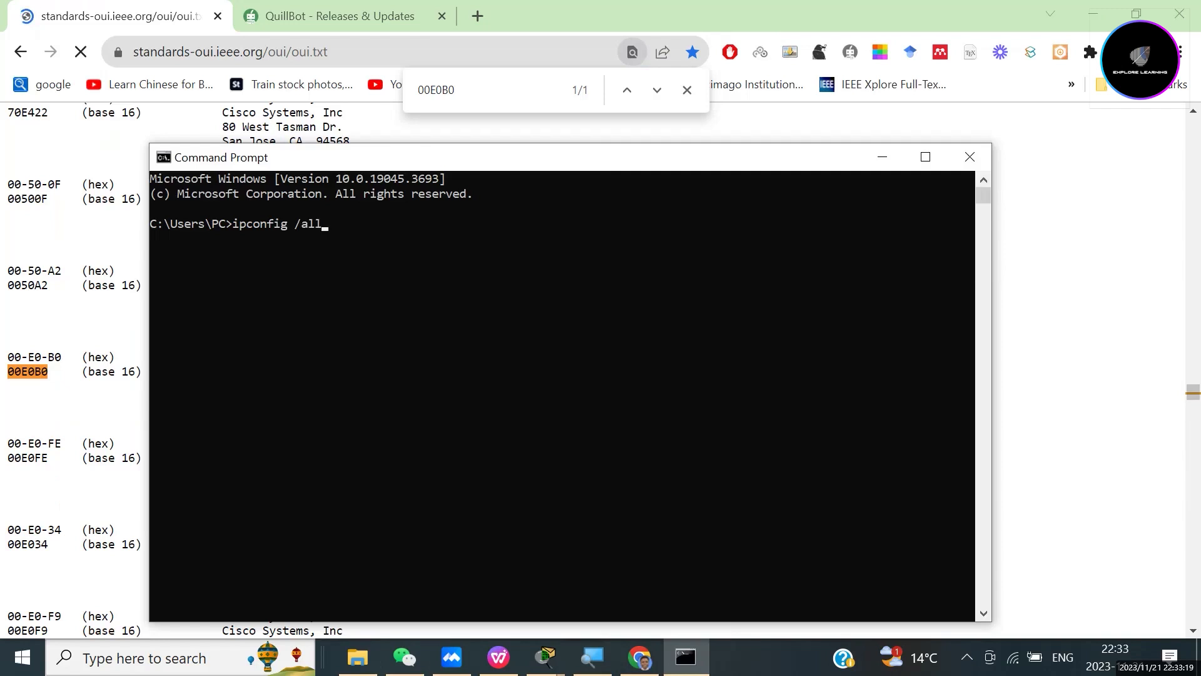
key("Return")
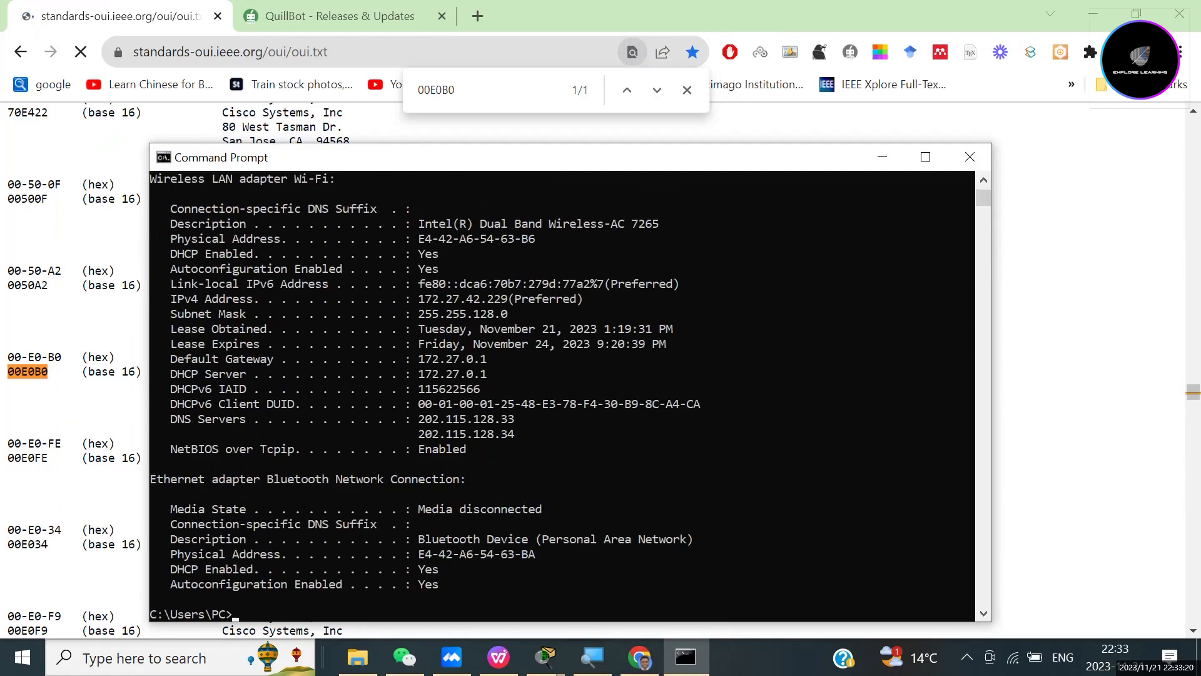
scroll(562, 395, "up", 15)
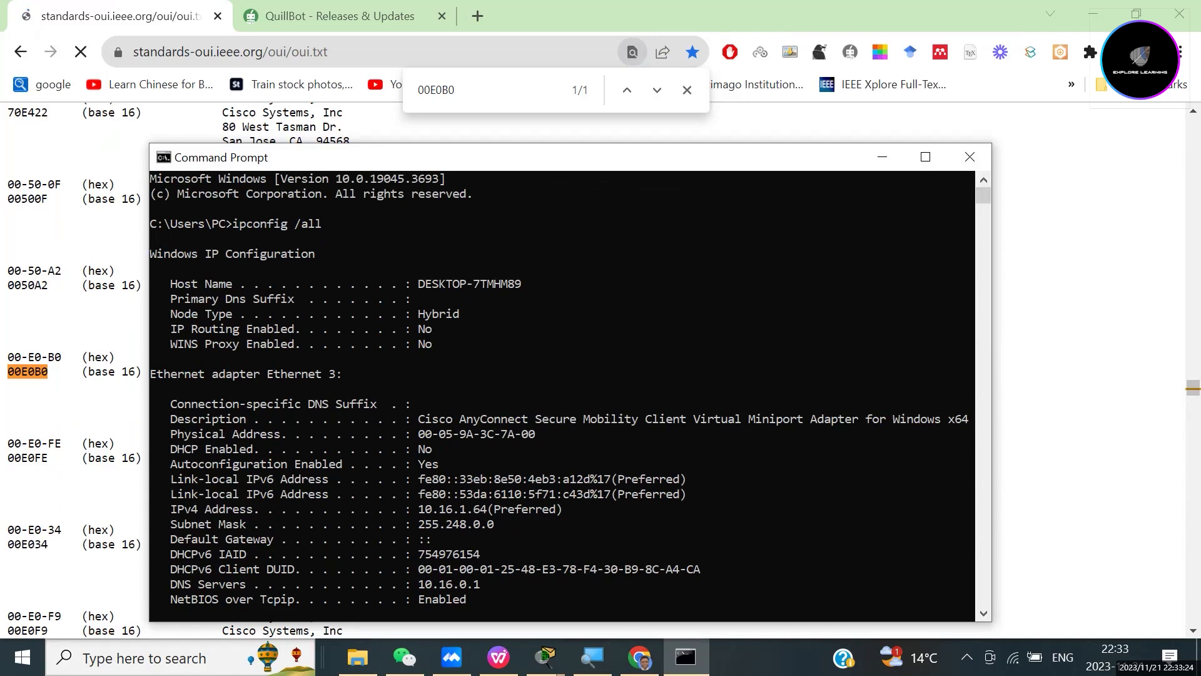
scroll(562, 396, "down", 13)
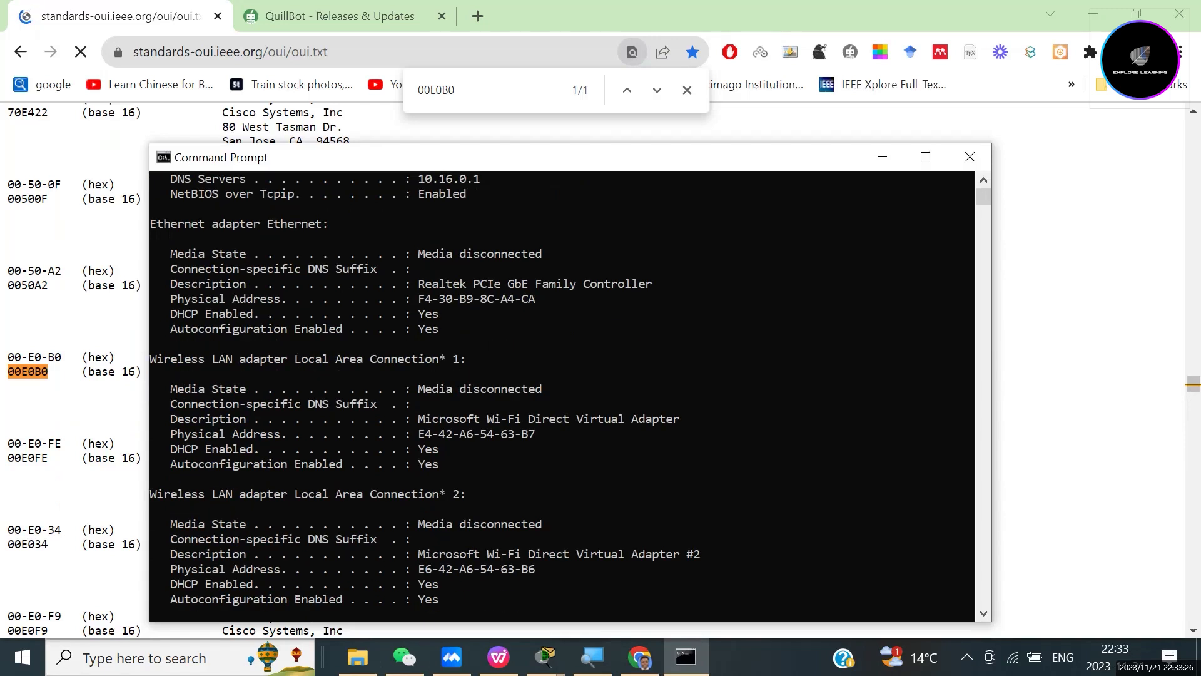
scroll(562, 395, "down", 2)
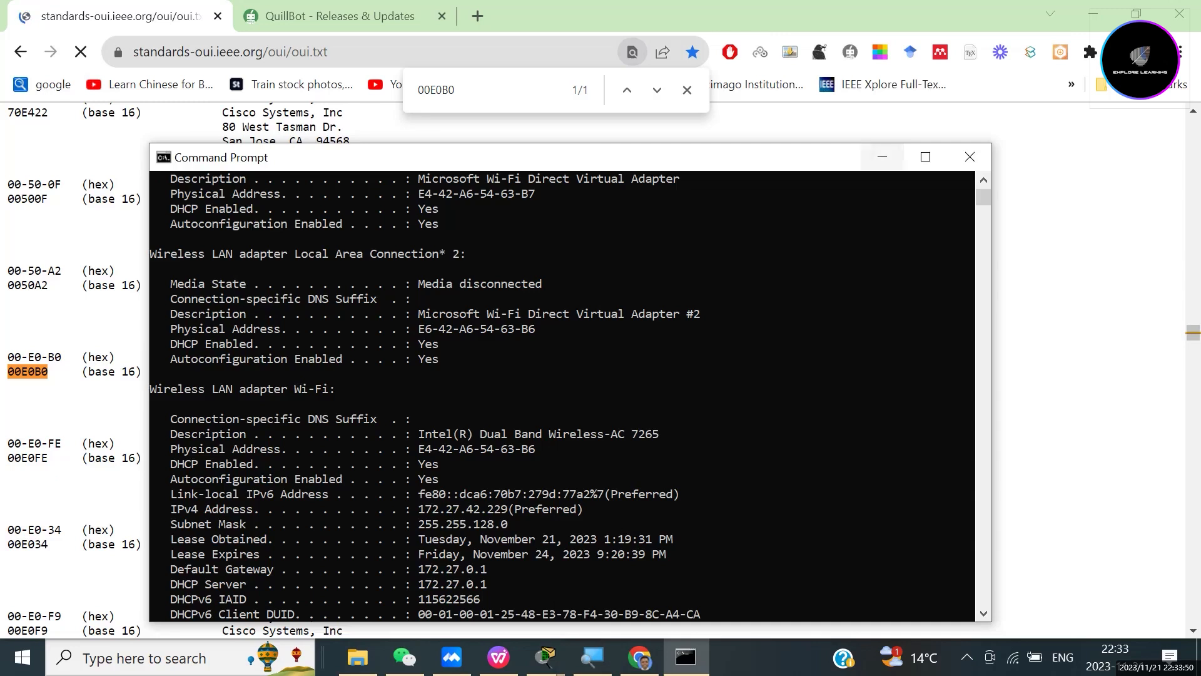
left_click(883, 157)
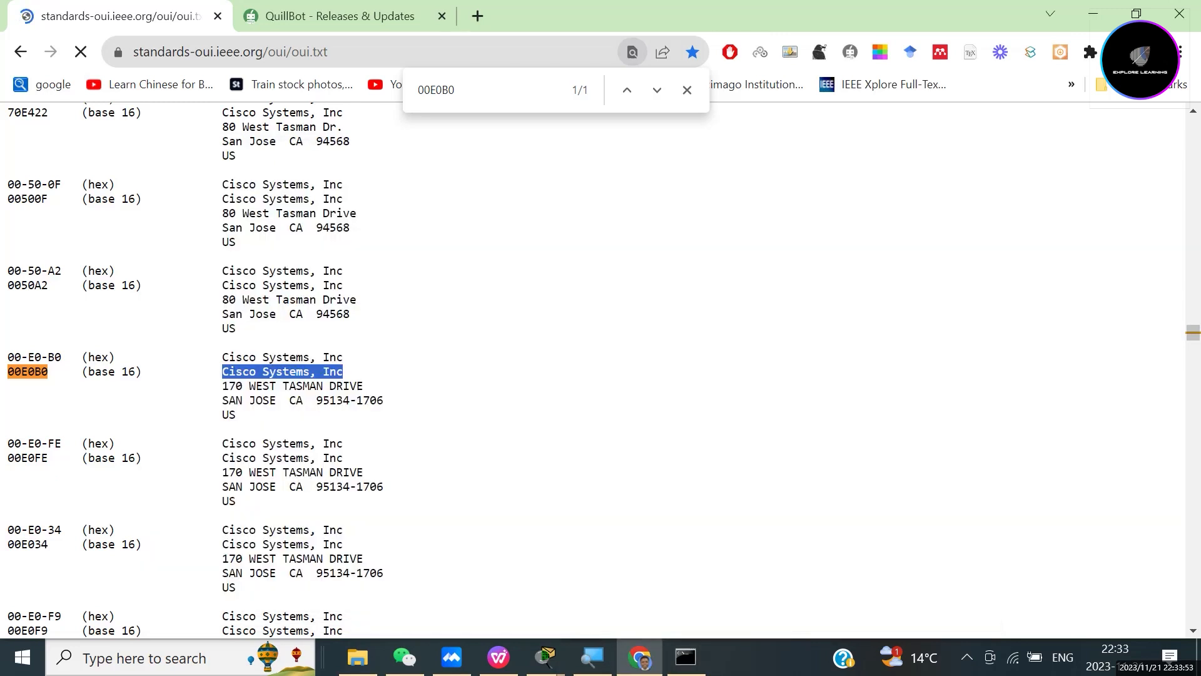
Step: Search the IEEE OUI list for the host's Wi-Fi adapter prefix E4-42-A6 and highlight the matching vendor name
key("BackSpace")
key("BackSpace")
key("BackSpace")
key("BackSpace")
key("BackSpace")
key("BackSpace")
type("E442A")
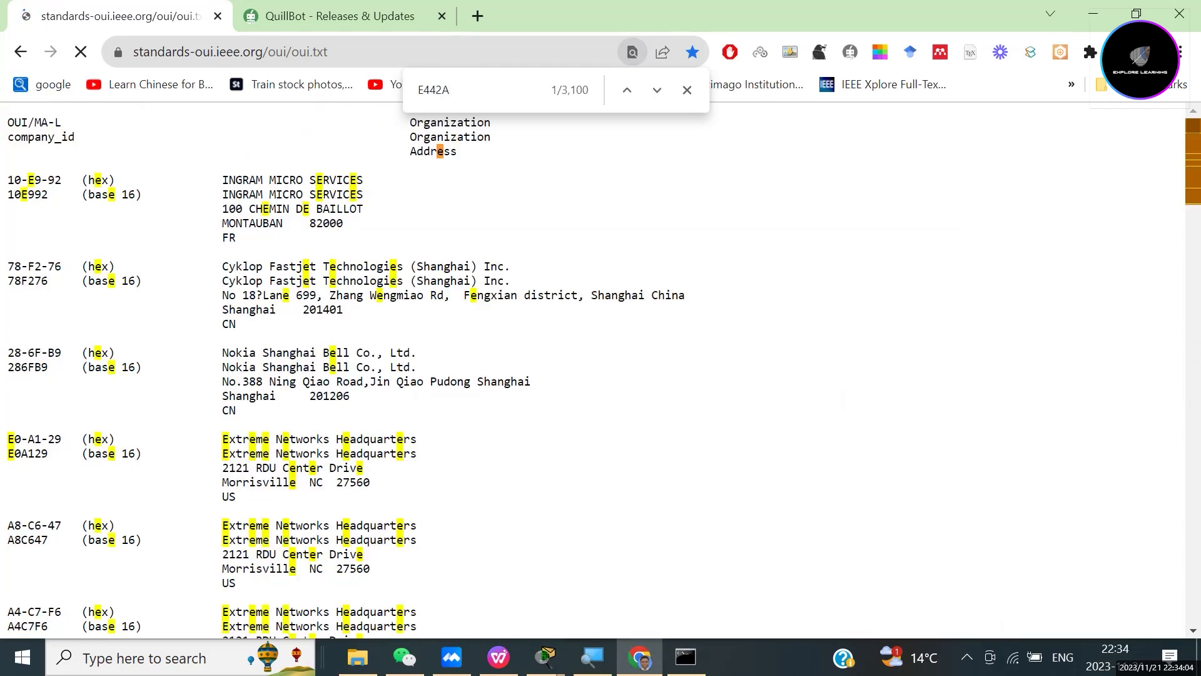
type("6")
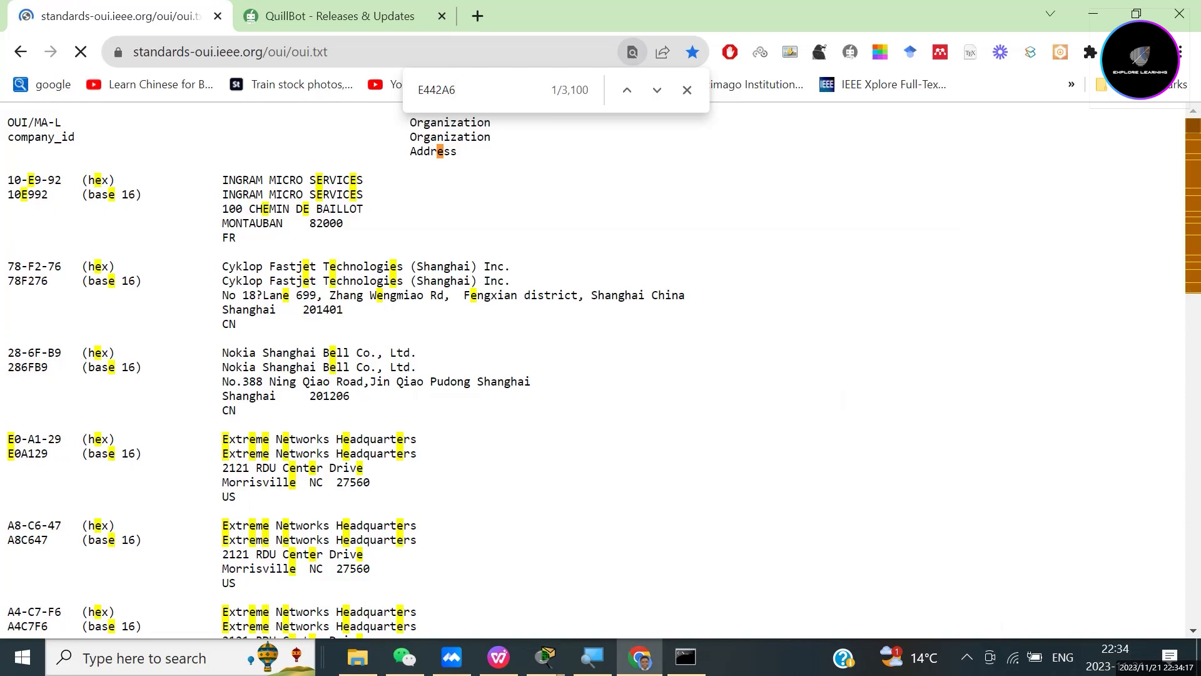
type("-42-")
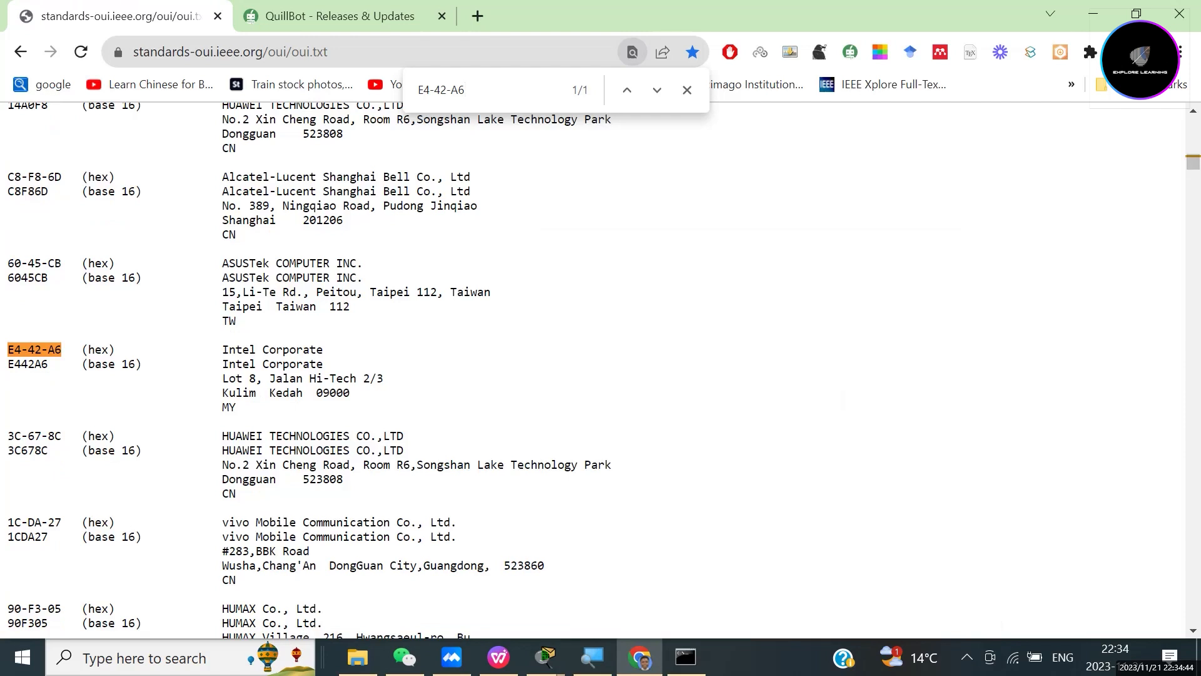
left_click_drag(222, 350, 323, 349)
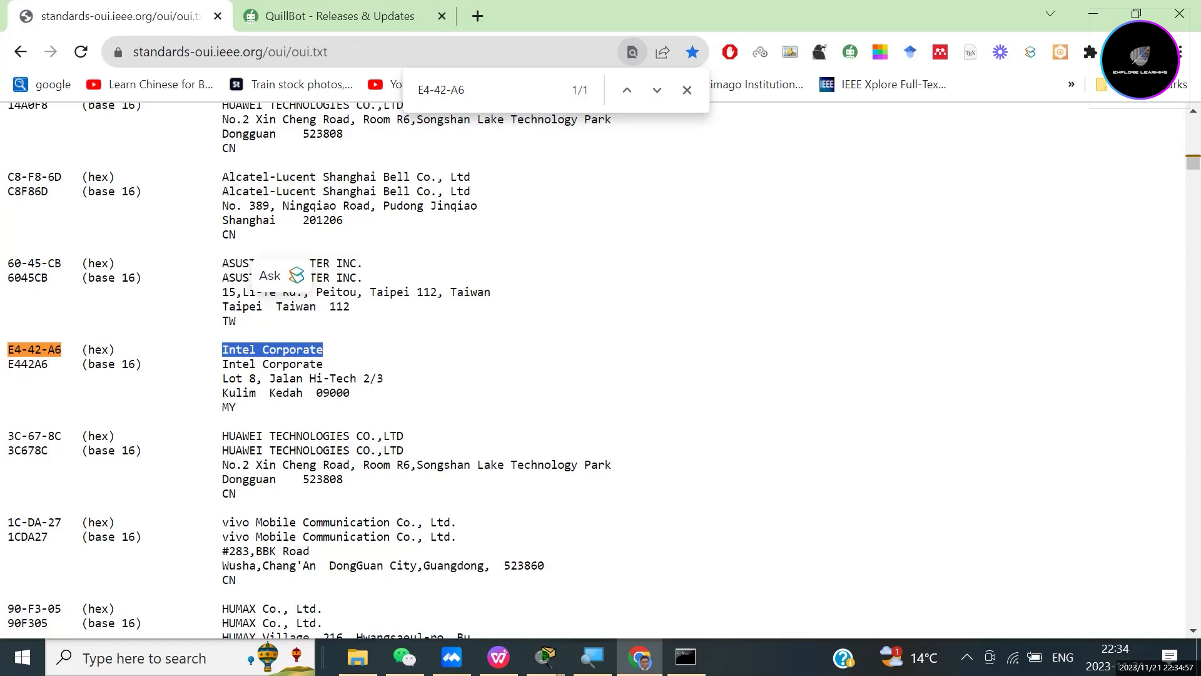
left_click(1093, 14)
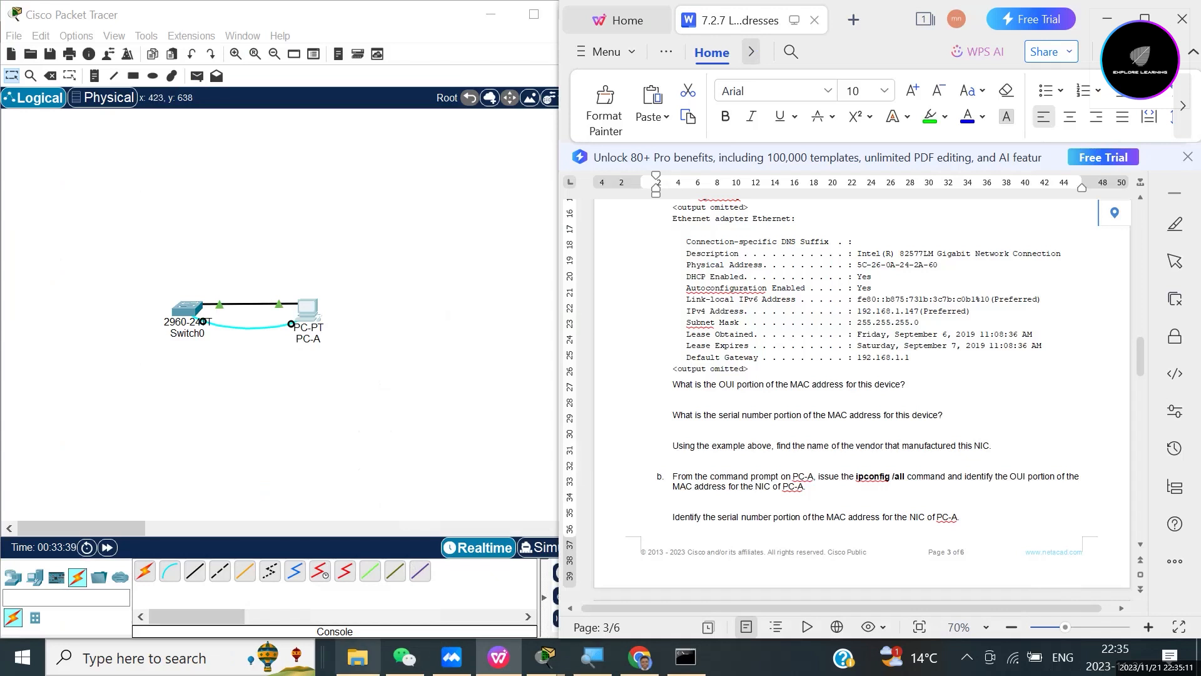
Step: Return to PC-A's command prompt in Packet Tracer and highlight the serial number portion of its FastEthernet0 Physical Address
mouse_move(545, 657)
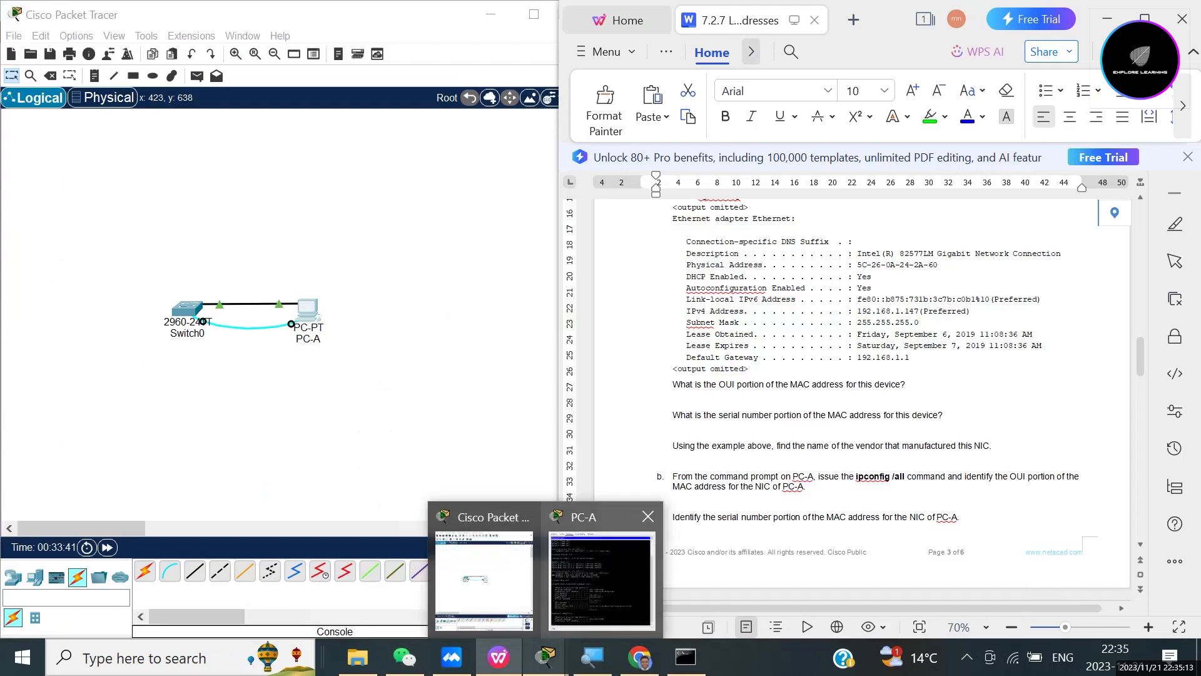
left_click(601, 589)
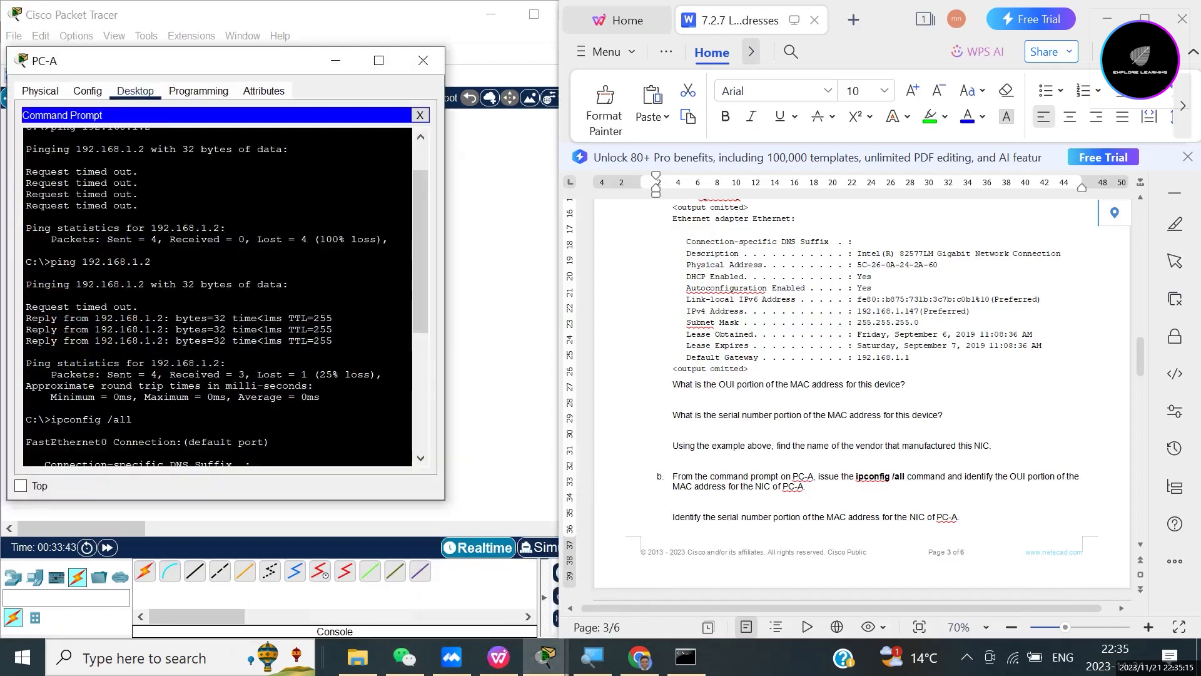
scroll(218, 297, "down", 3)
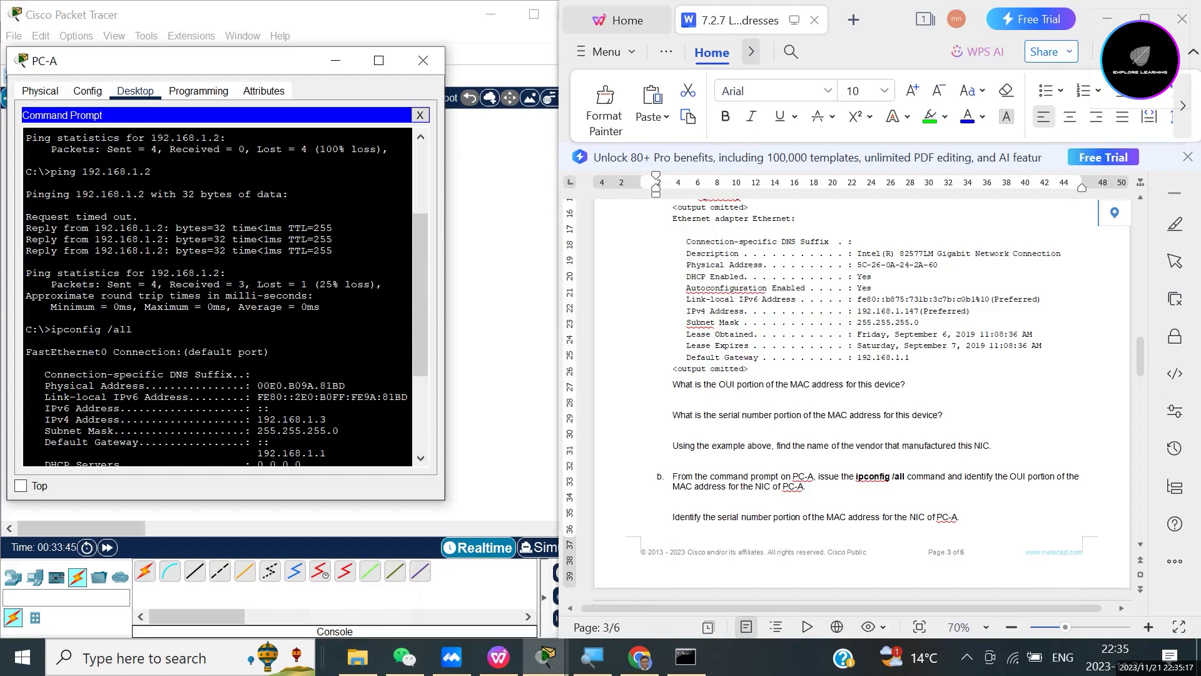
left_click_drag(301, 386, 345, 386)
Step: Consult Step 6 of the lab document, then console into S1 from PC-A's Terminal with the default port settings and enter privileged EXEC mode
left_click_drag(1140, 355, 1140, 384)
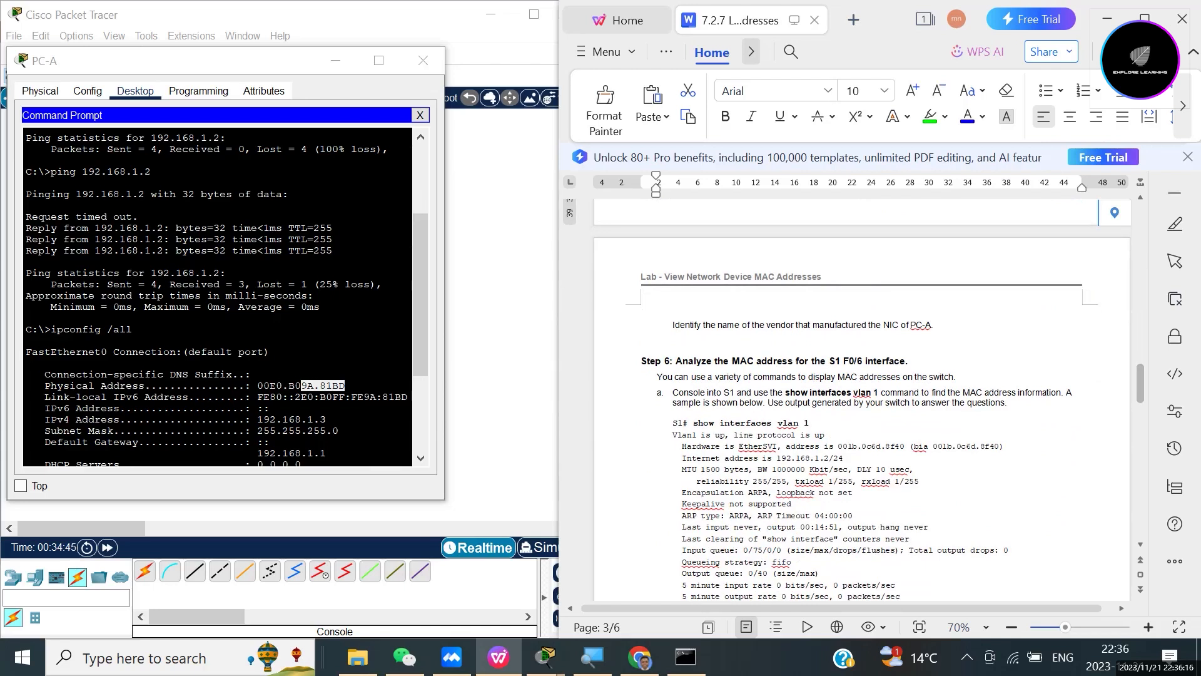
left_click_drag(1140, 384, 1140, 393)
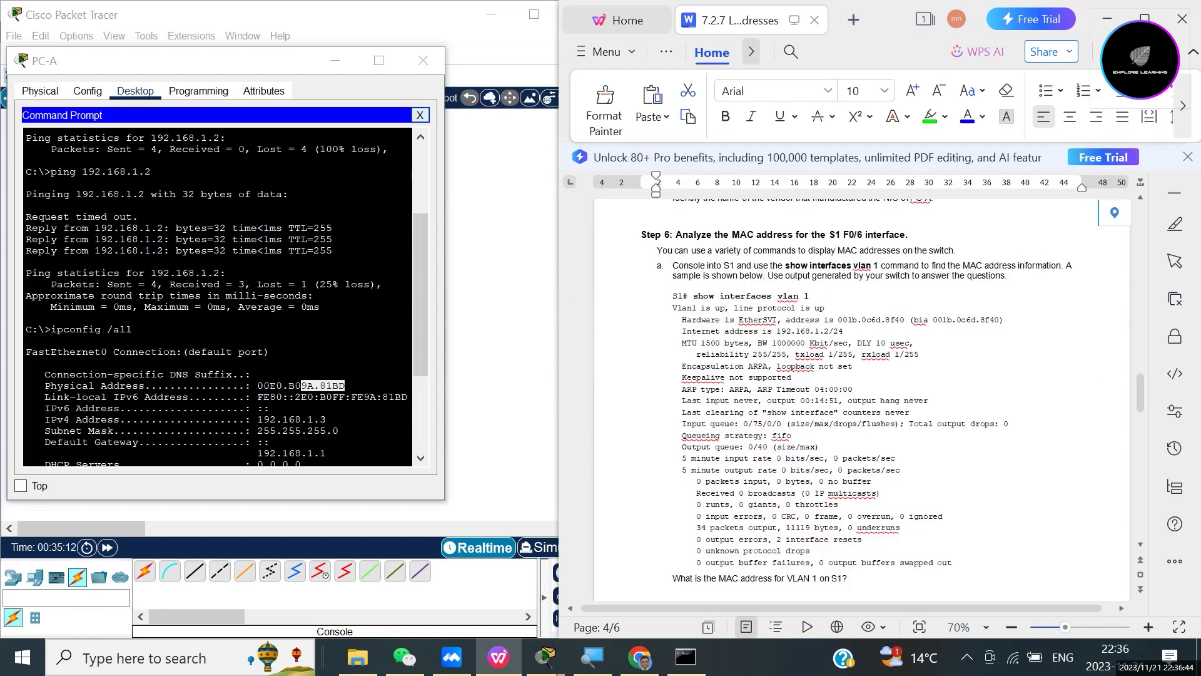
left_click(420, 115)
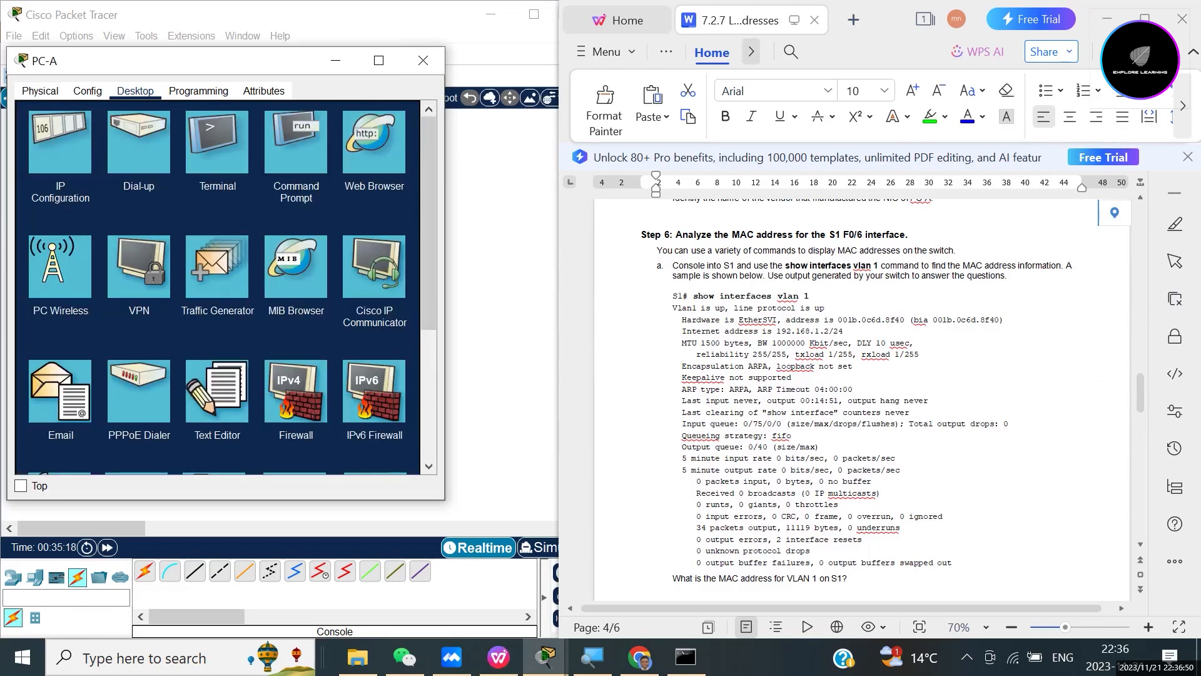
left_click(217, 141)
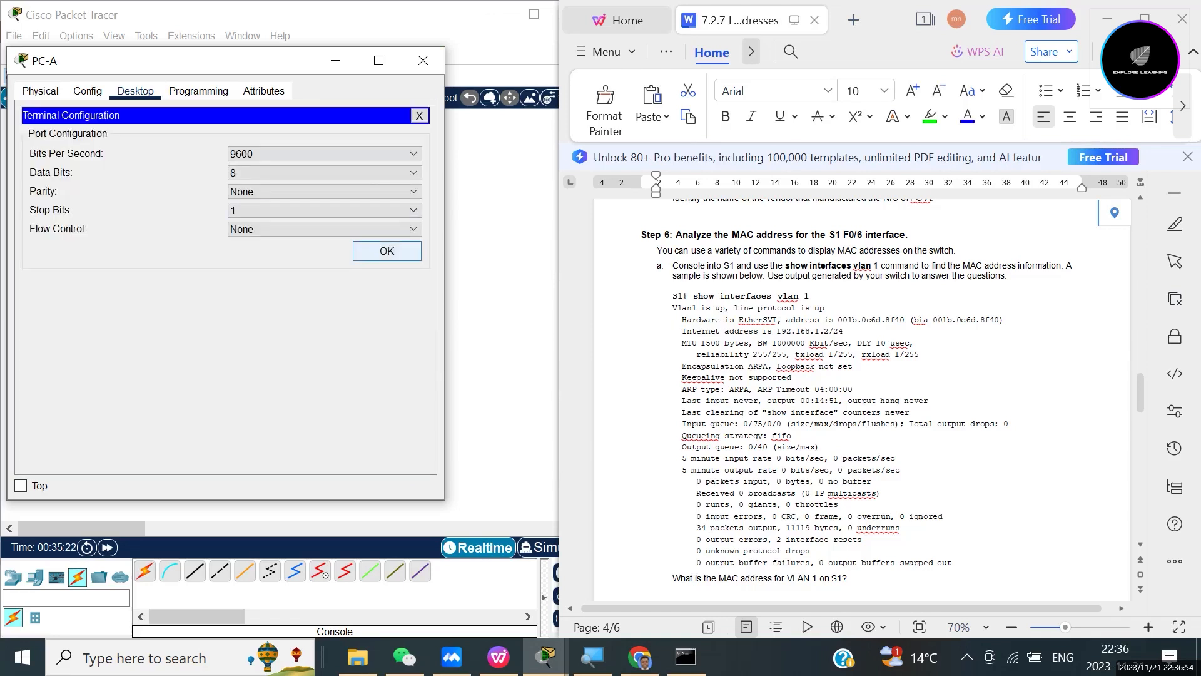
left_click(387, 251)
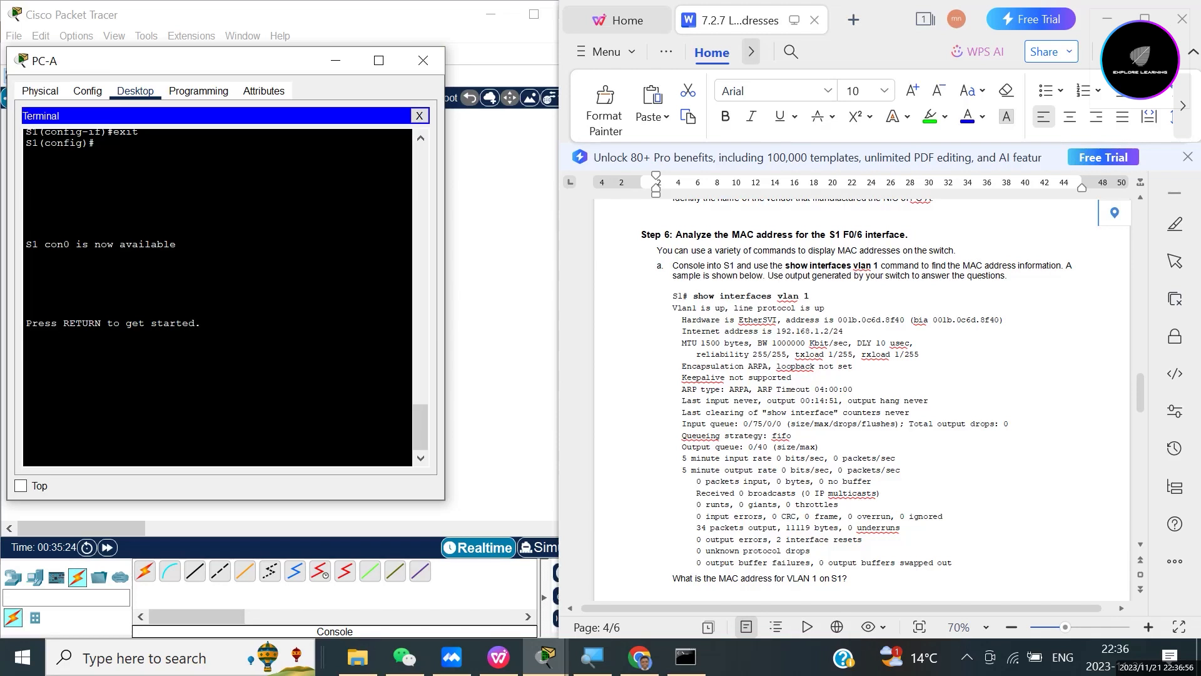
key("Return")
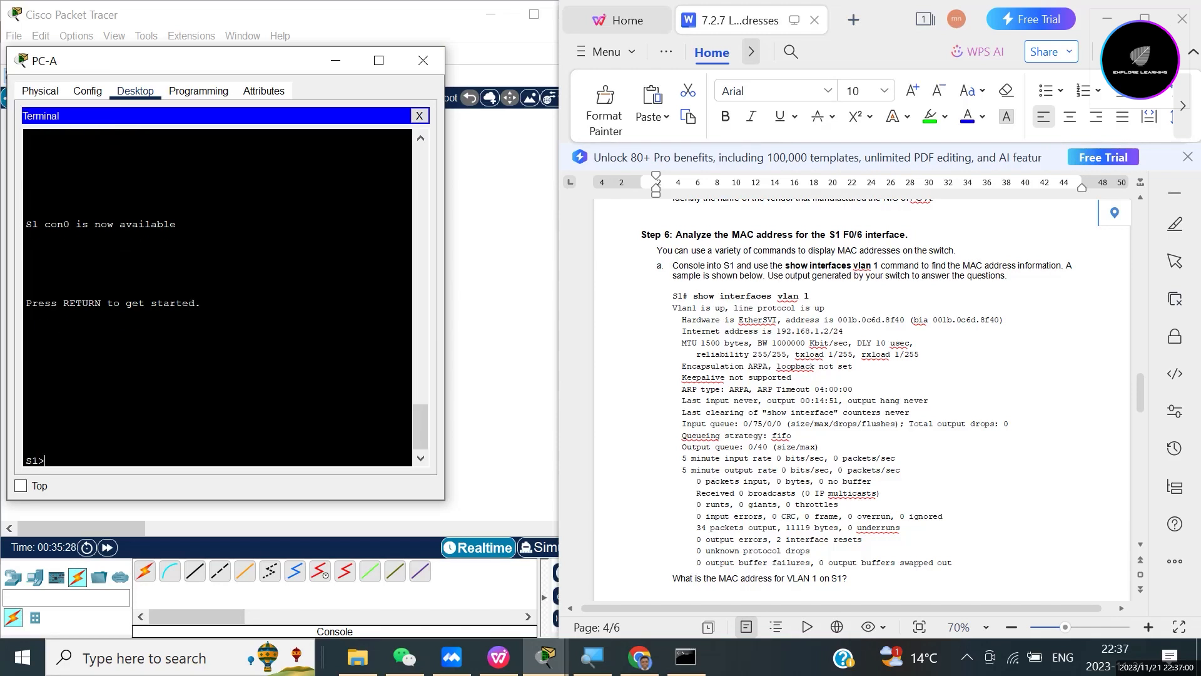
type("en")
key("Return")
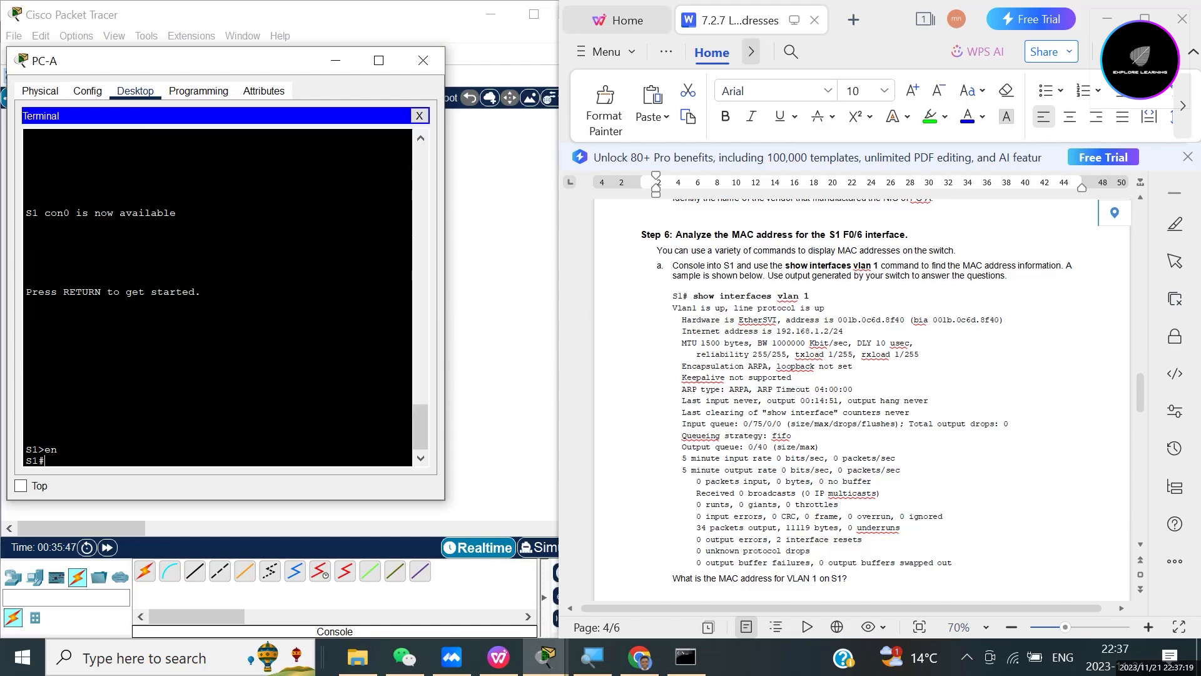
Step: Run show interfaces vlan 1 on S1 and highlight the VLAN 1 hardware MAC address in the output
type("show interfaces vlan 1")
key("Return")
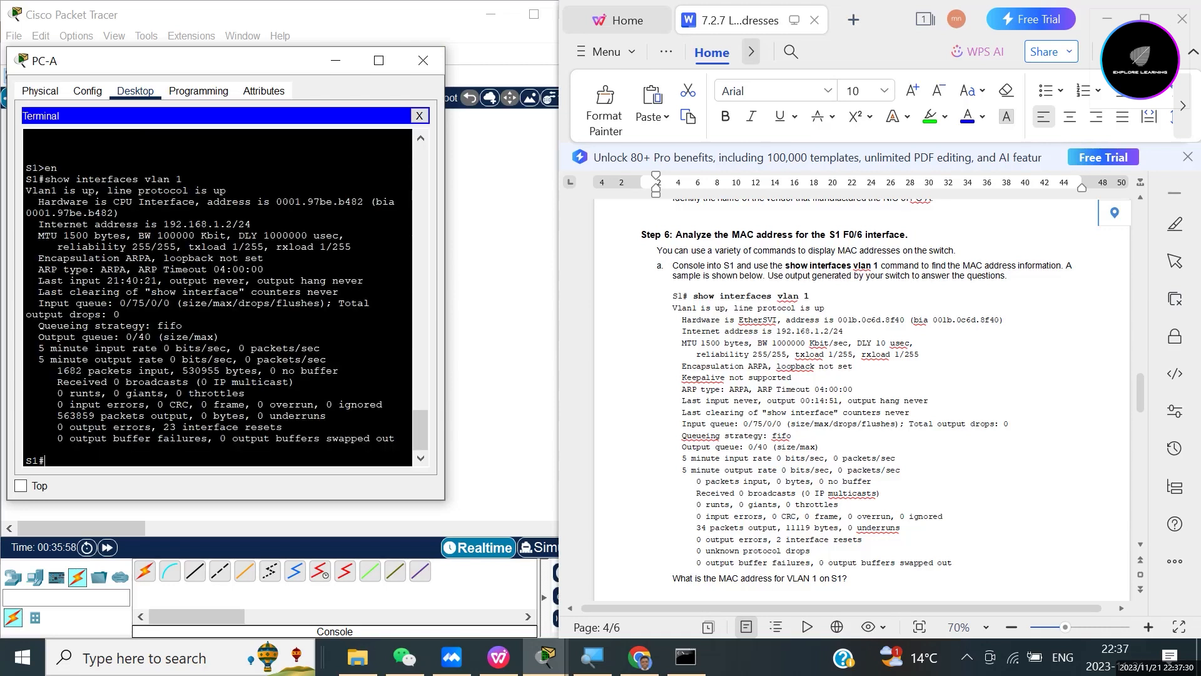
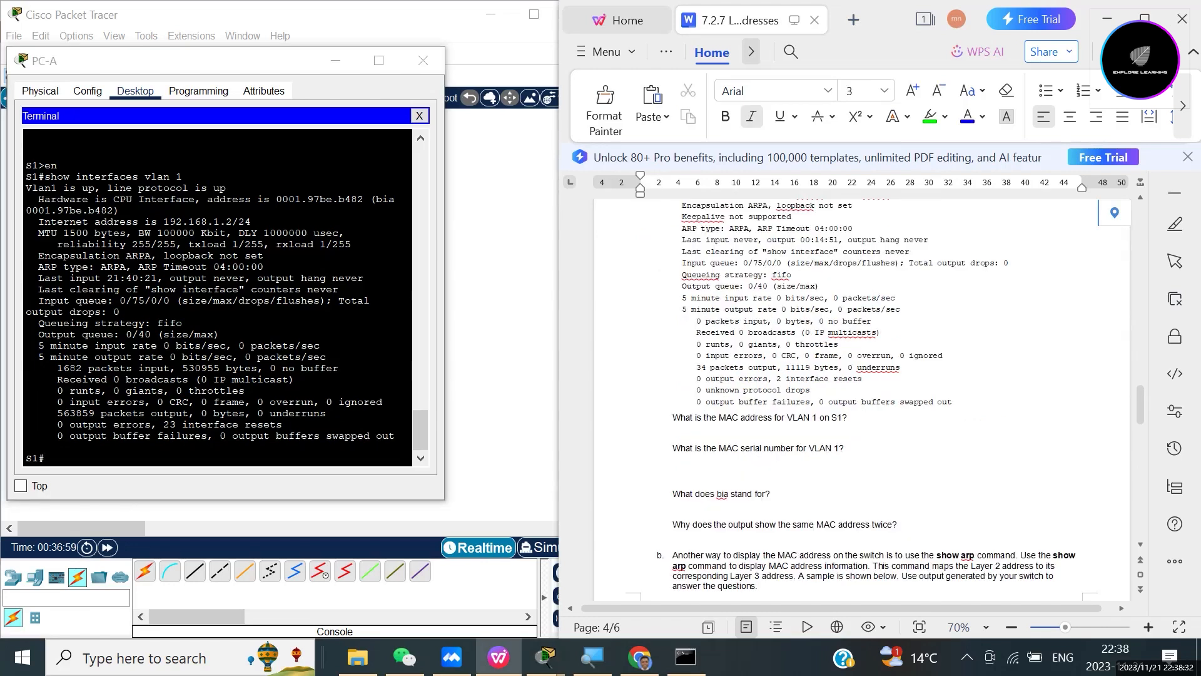
scroll(860, 394, "up", 3)
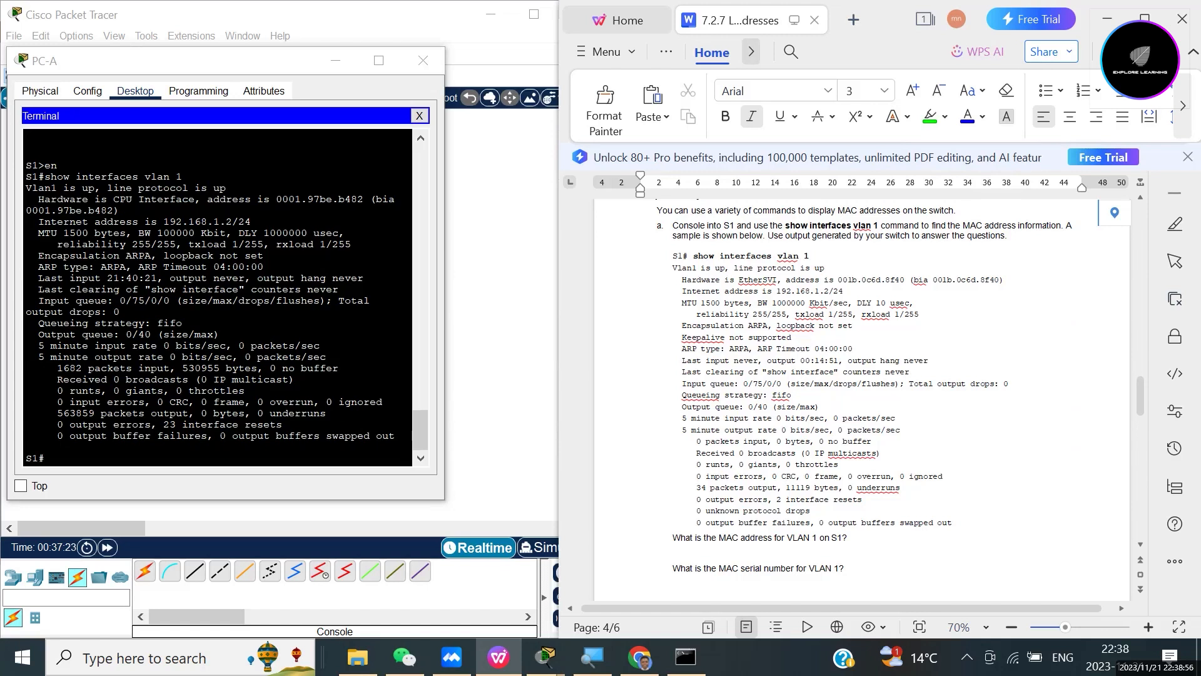
left_click(207, 199)
left_click_drag(207, 199, 363, 199)
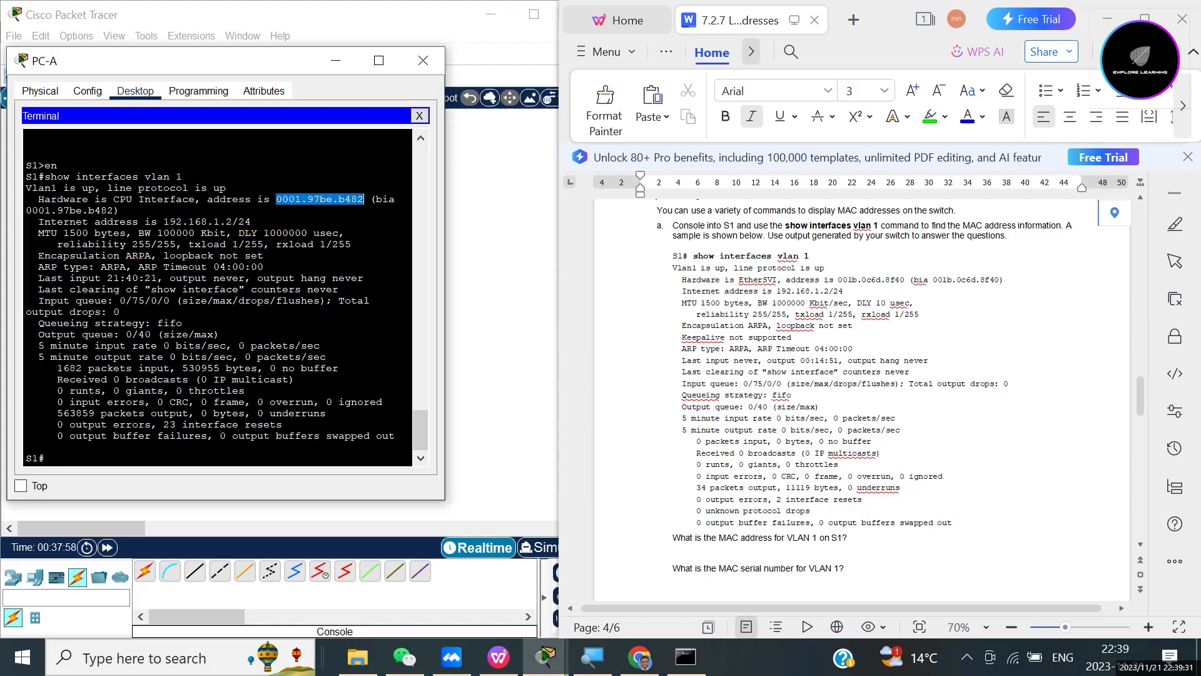
left_click(308, 199)
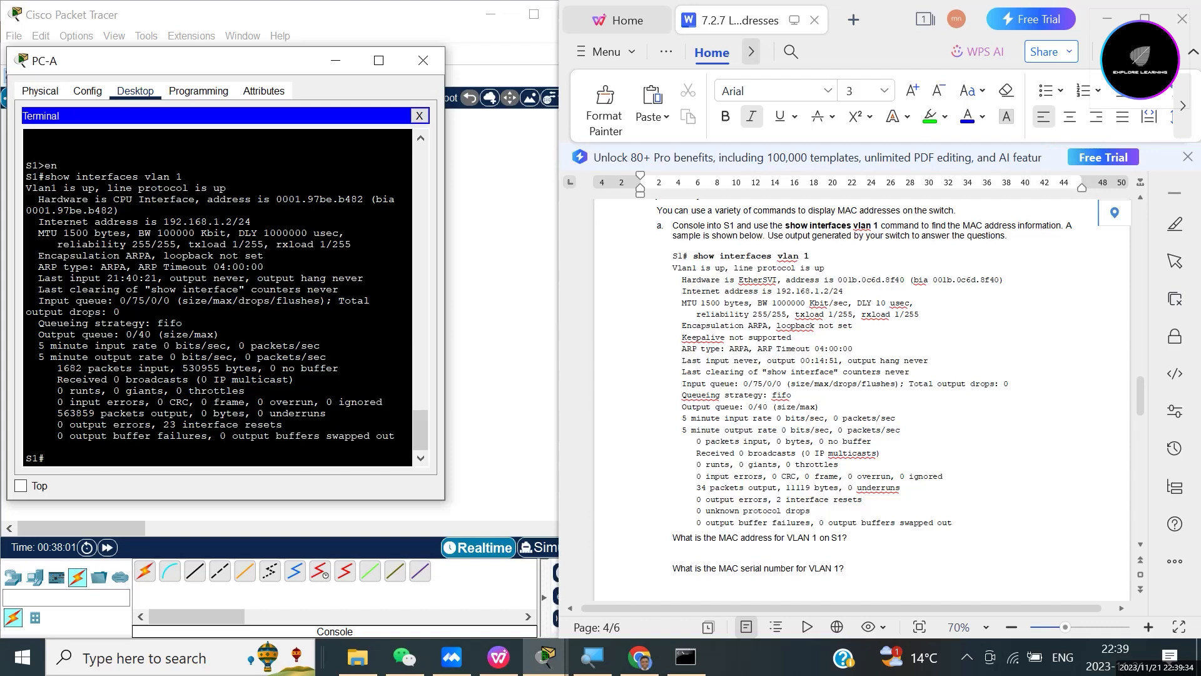
Step: Highlight the OUI portion of the VLAN 1 MAC address, followed by its serial number portion
left_click_drag(320, 199, 277, 199)
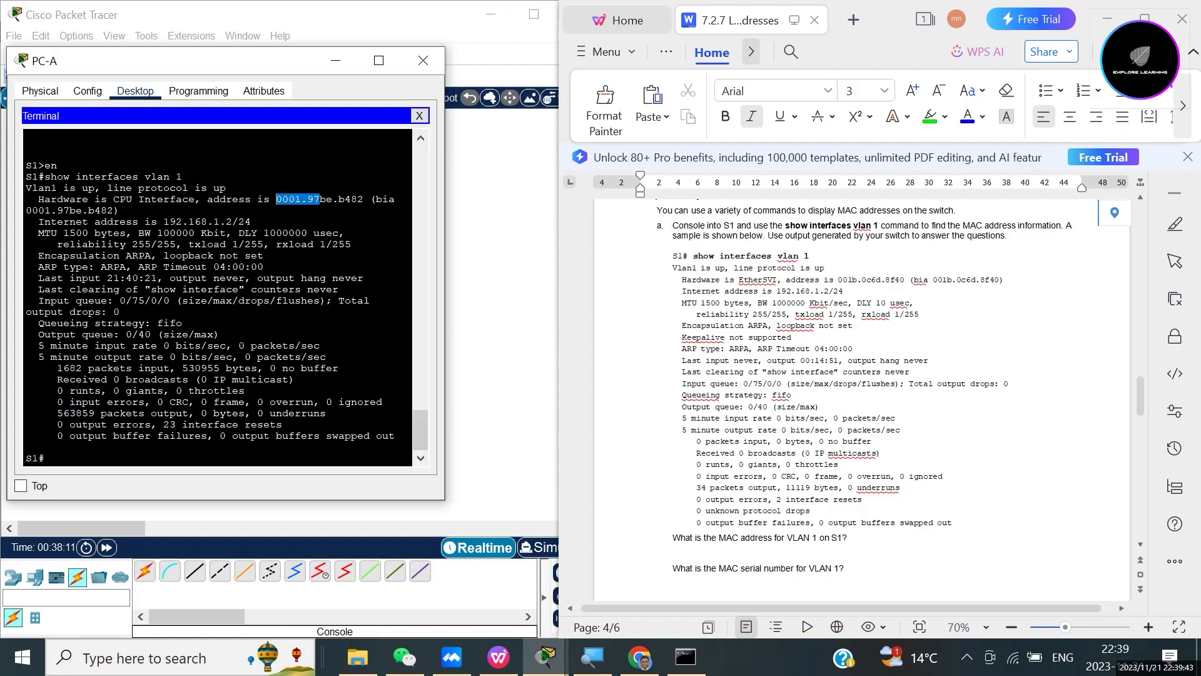
left_click(321, 199)
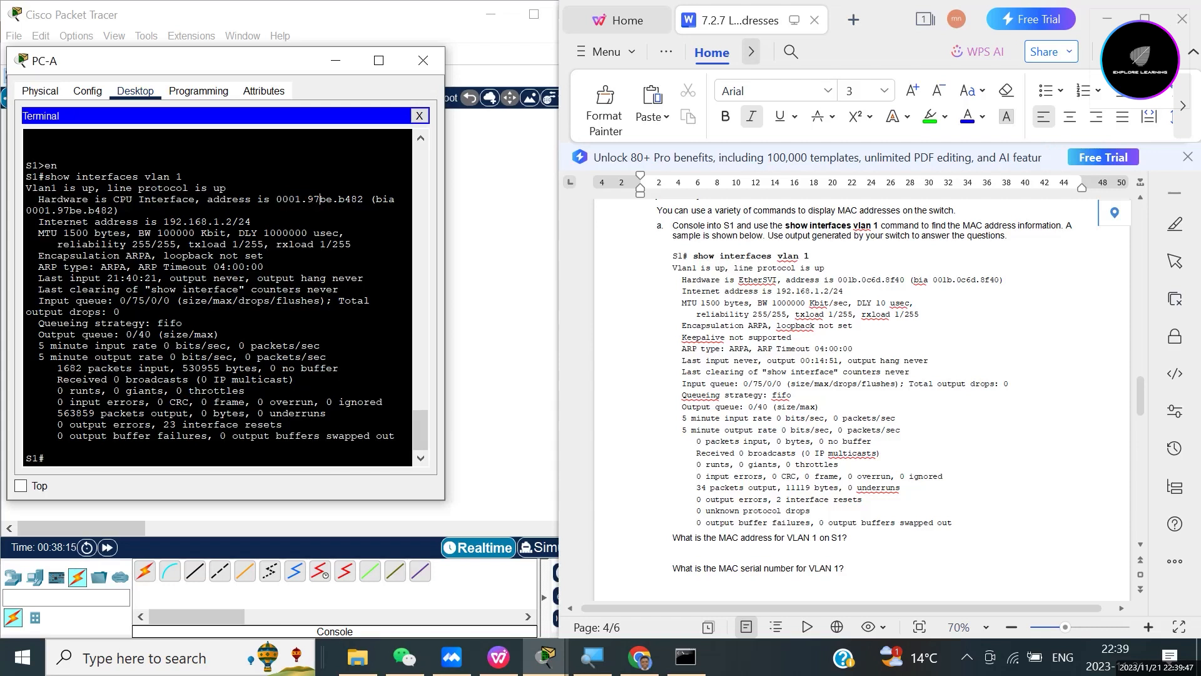
left_click_drag(320, 199, 364, 199)
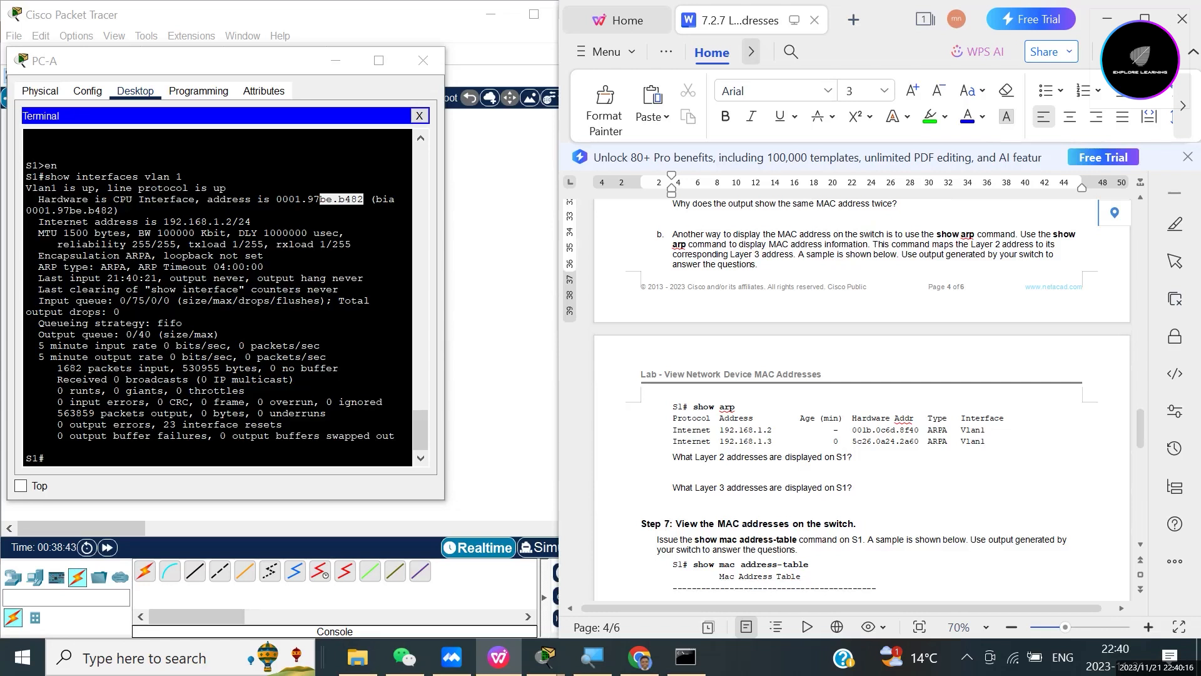
Step: Run show arp on S1 and compare the output with the sample in the lab document
left_click(50, 458)
type("show ")
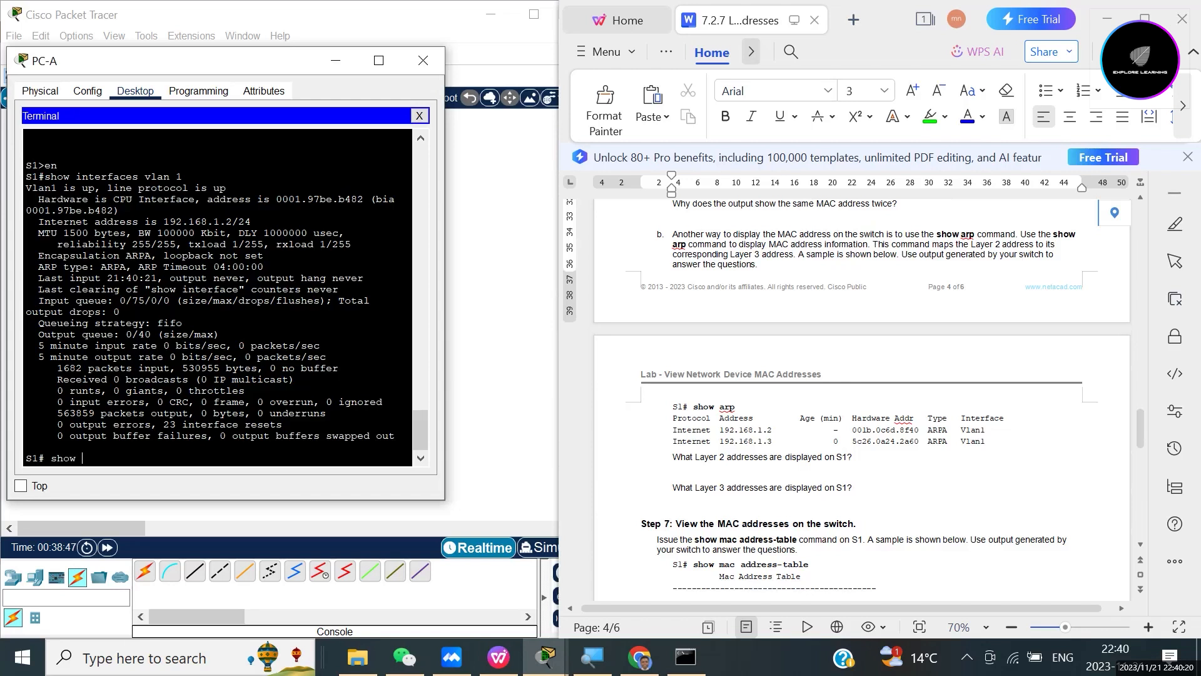
type("arp")
key("Return")
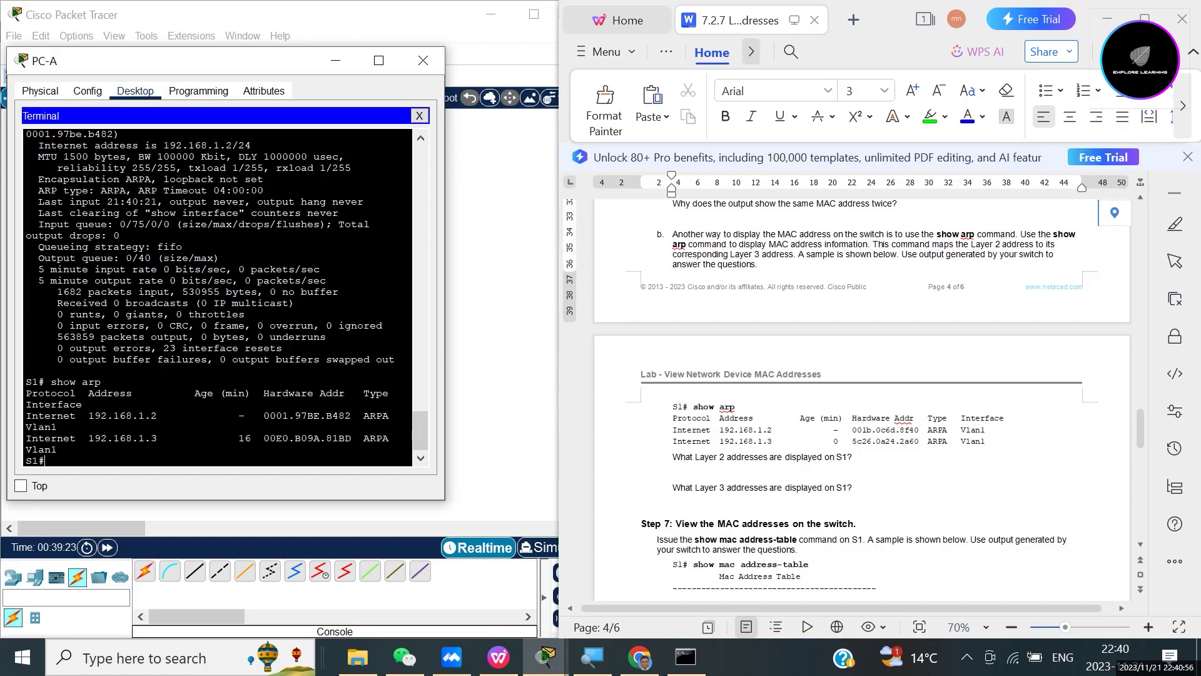
left_click_drag(674, 406, 988, 442)
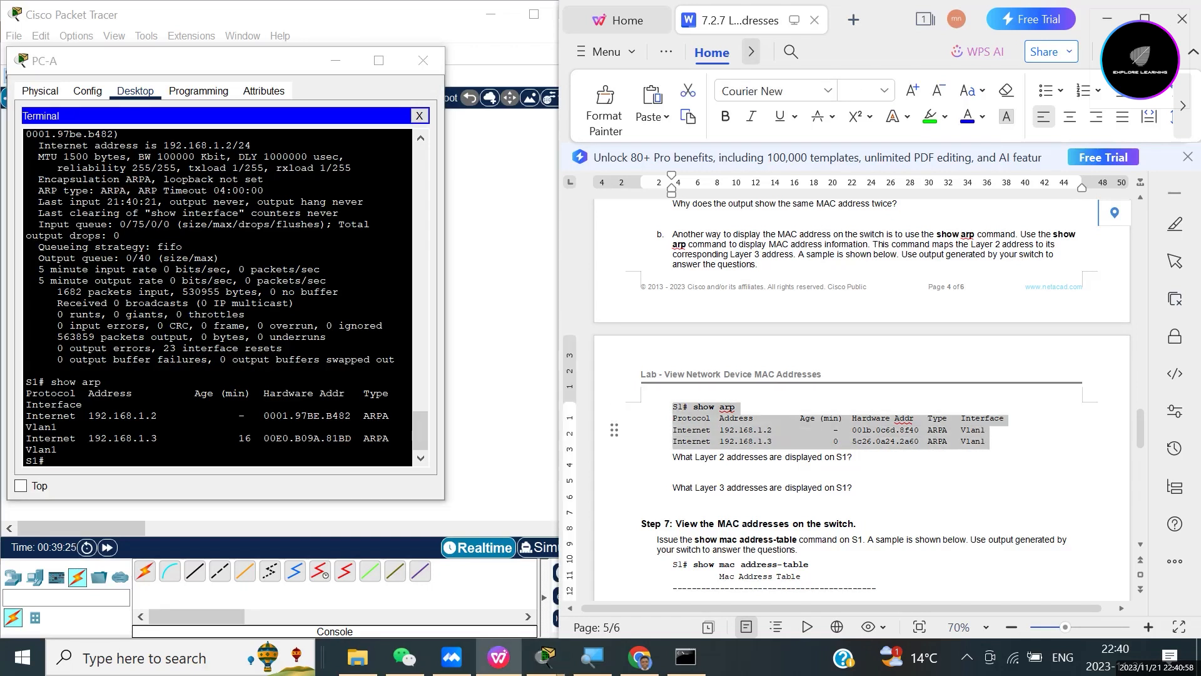
left_click(854, 458)
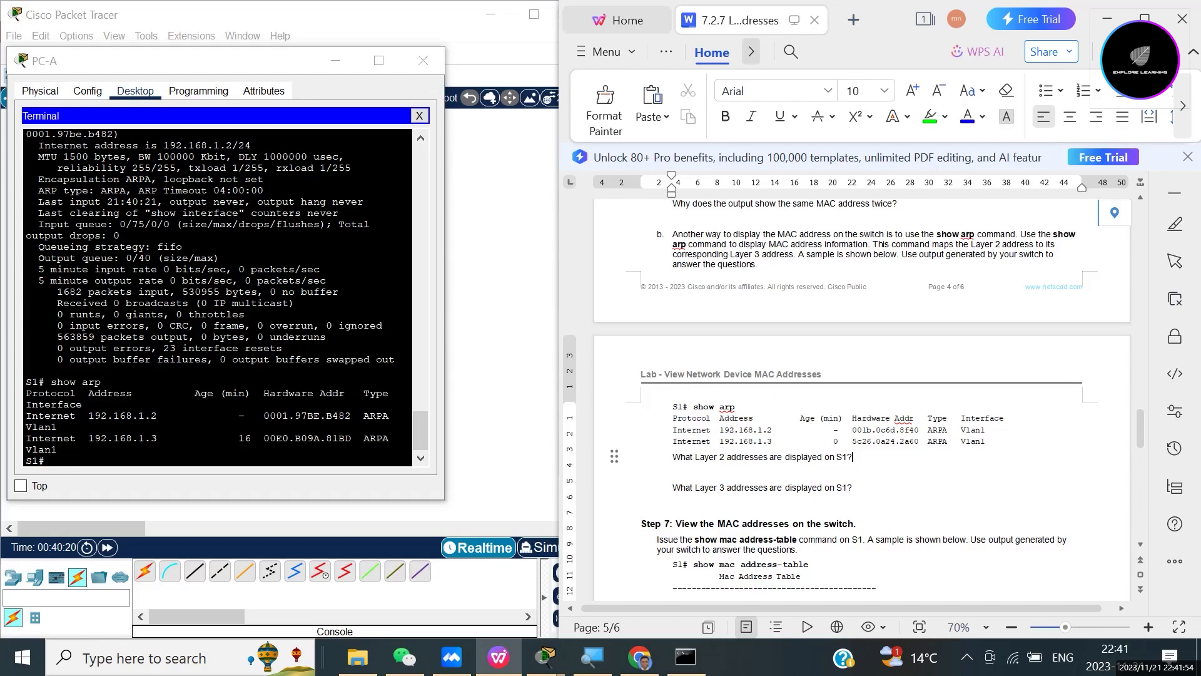
Step: Look through the rest of the lab document up to the Reflection Questions and return to the Step 7 instructions
scroll(862, 400, "down", 3)
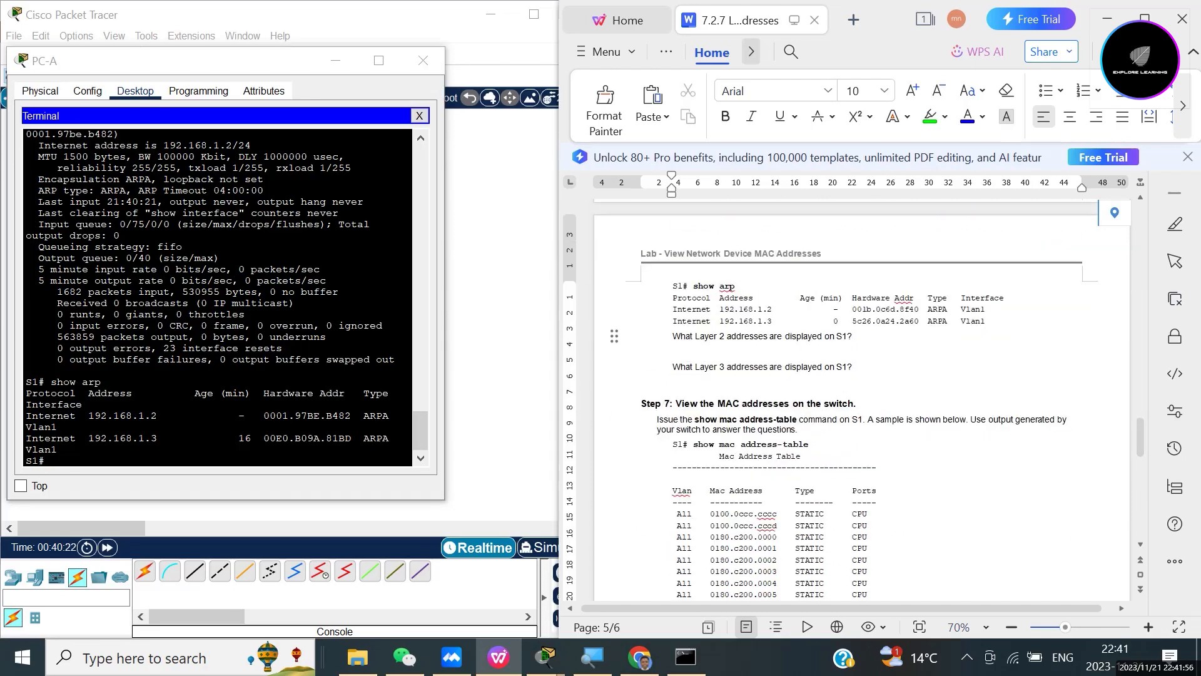
scroll(863, 401, "down", 6)
scroll(862, 400, "down", 10)
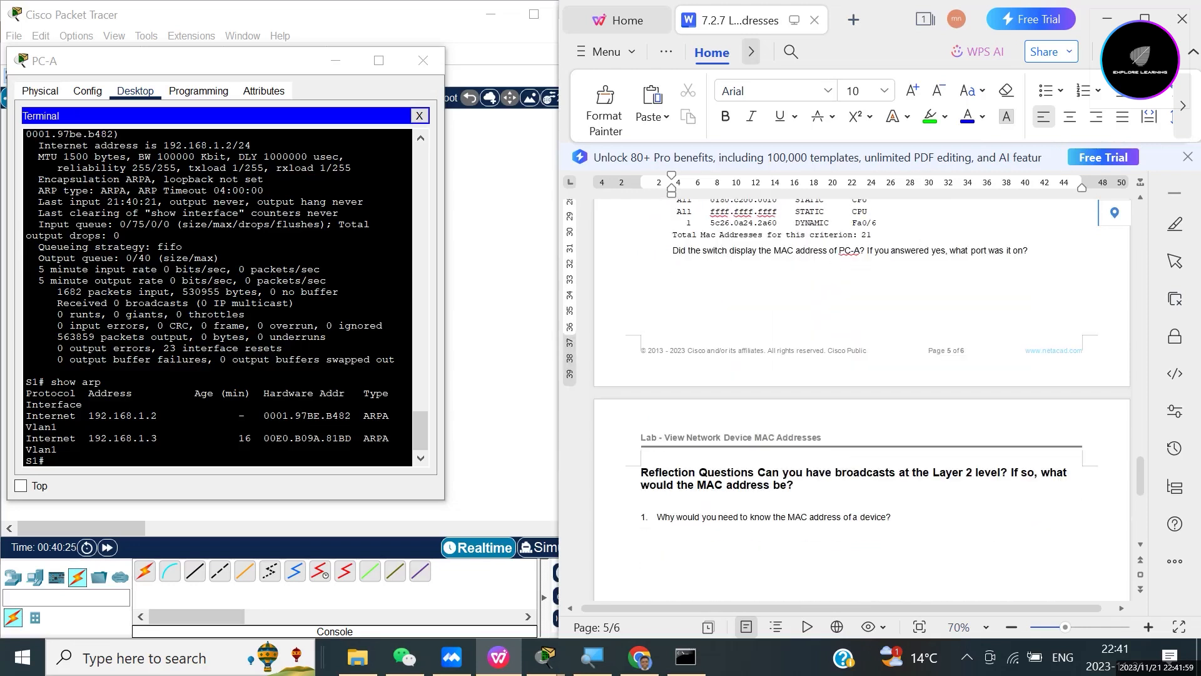
scroll(862, 400, "down", 2)
scroll(862, 401, "up", 12)
scroll(862, 400, "up", 7)
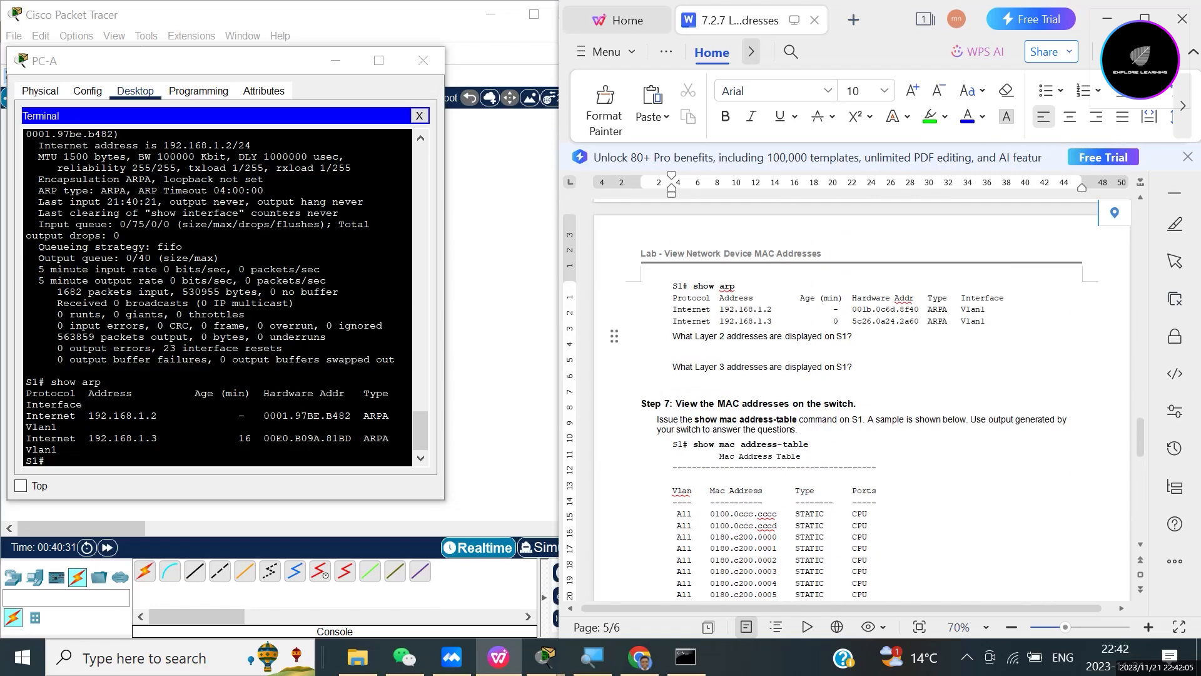
scroll(862, 400, "down", 2)
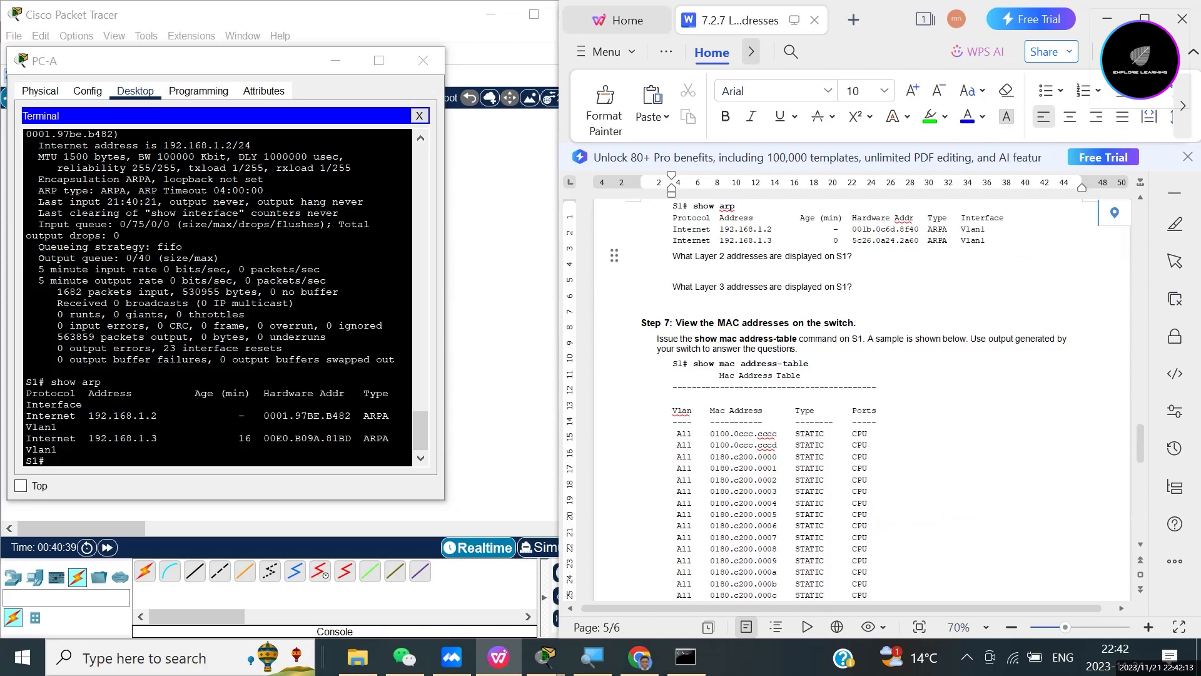
Step: Run show mac address-table on S1 and examine the entries under the Vlan, Mac Address, Type and Ports headings
key("alt+Tab")
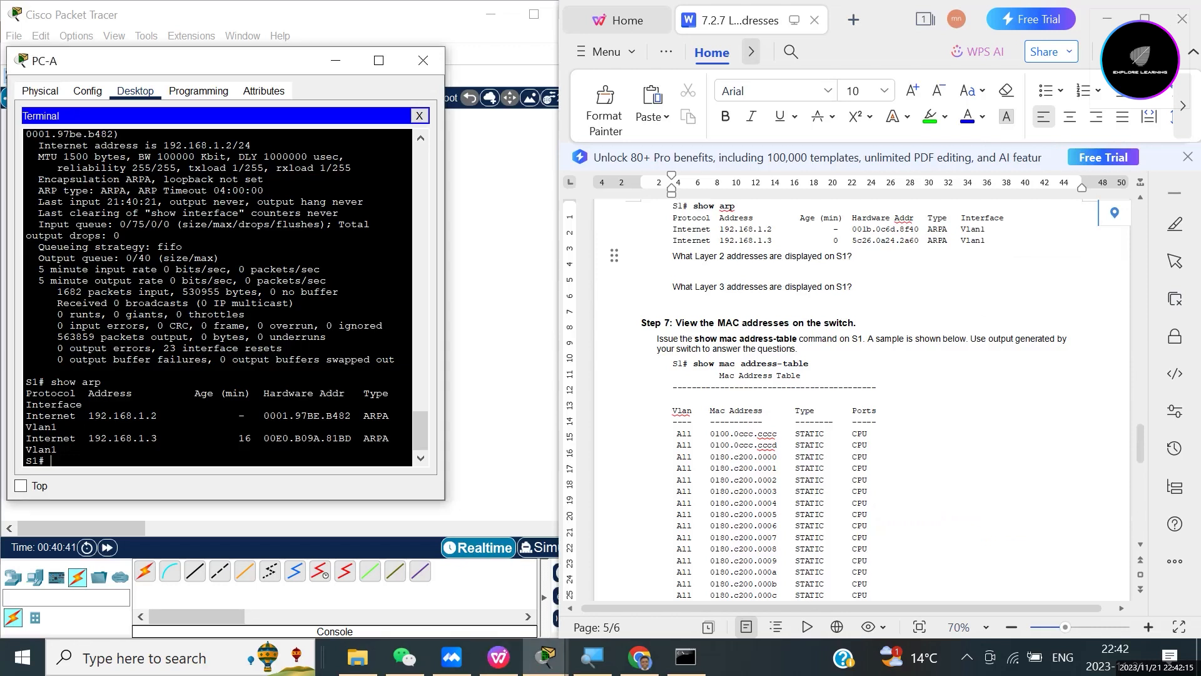
type("show mac addfr")
key("BackSpace")
key("BackSpace")
type("ress")
type("-table")
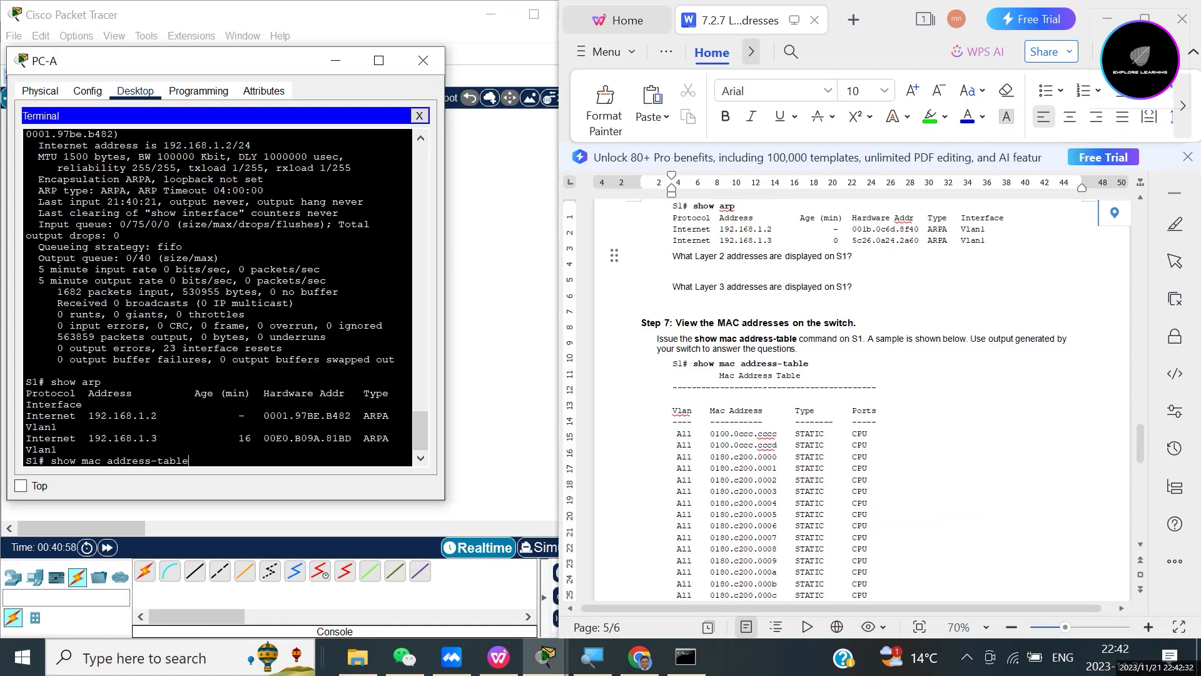
key("Return")
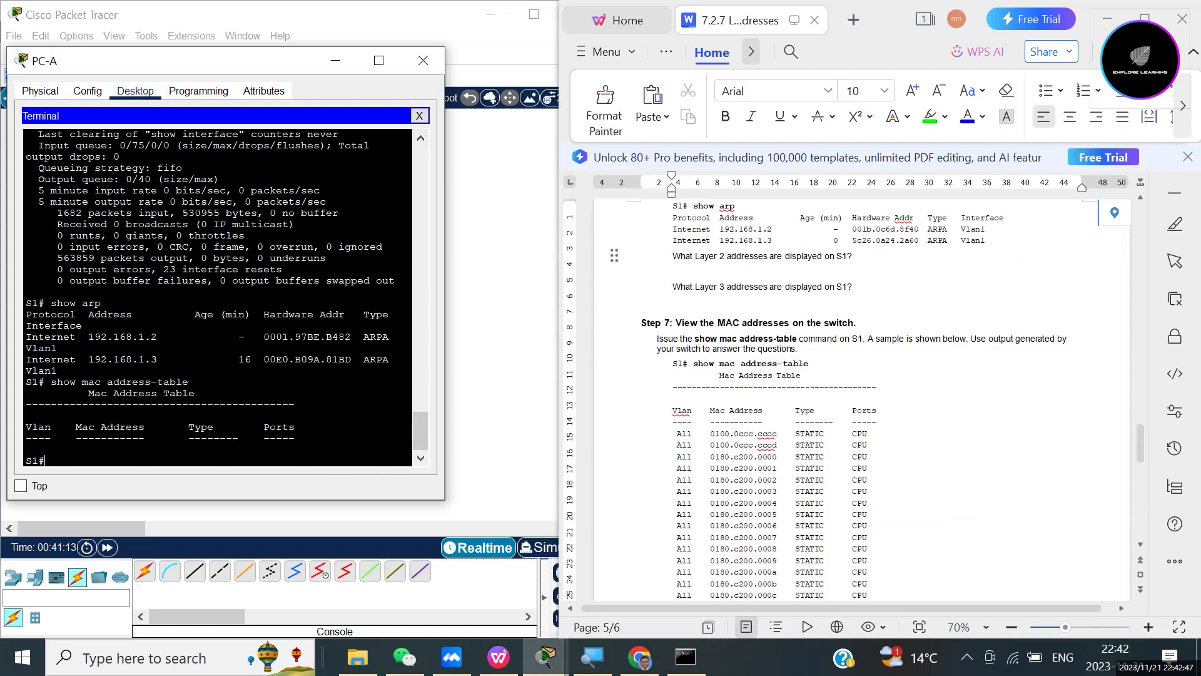
left_click_drag(45, 461, 26, 427)
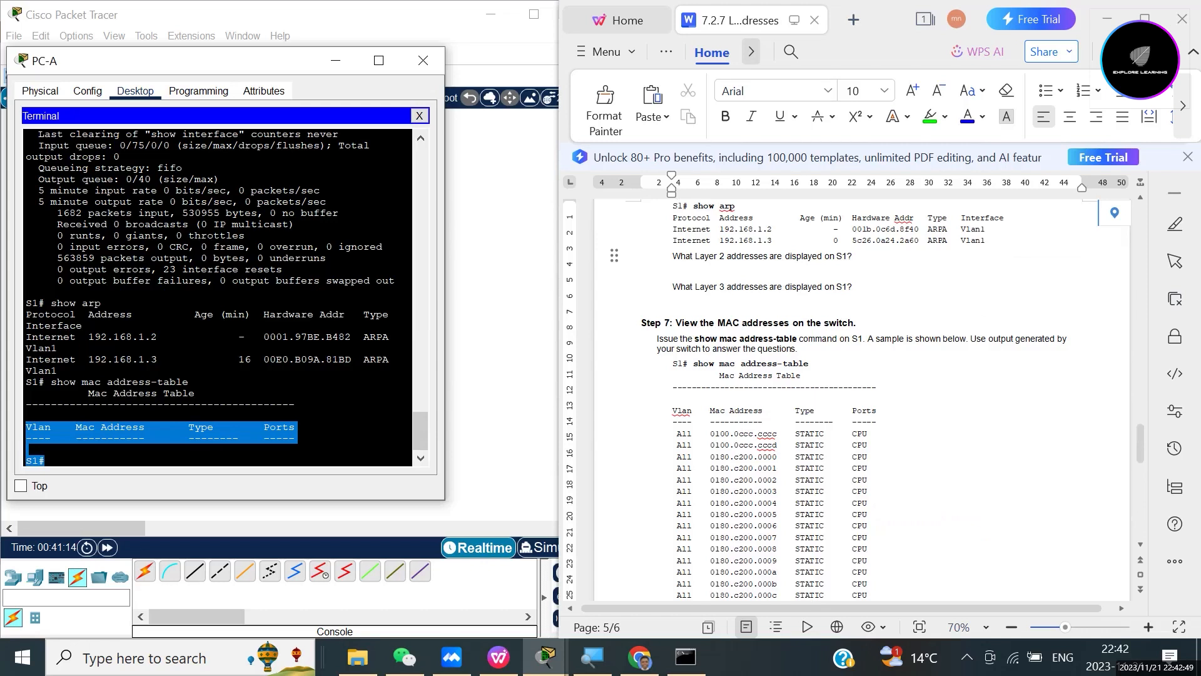
left_click(47, 460)
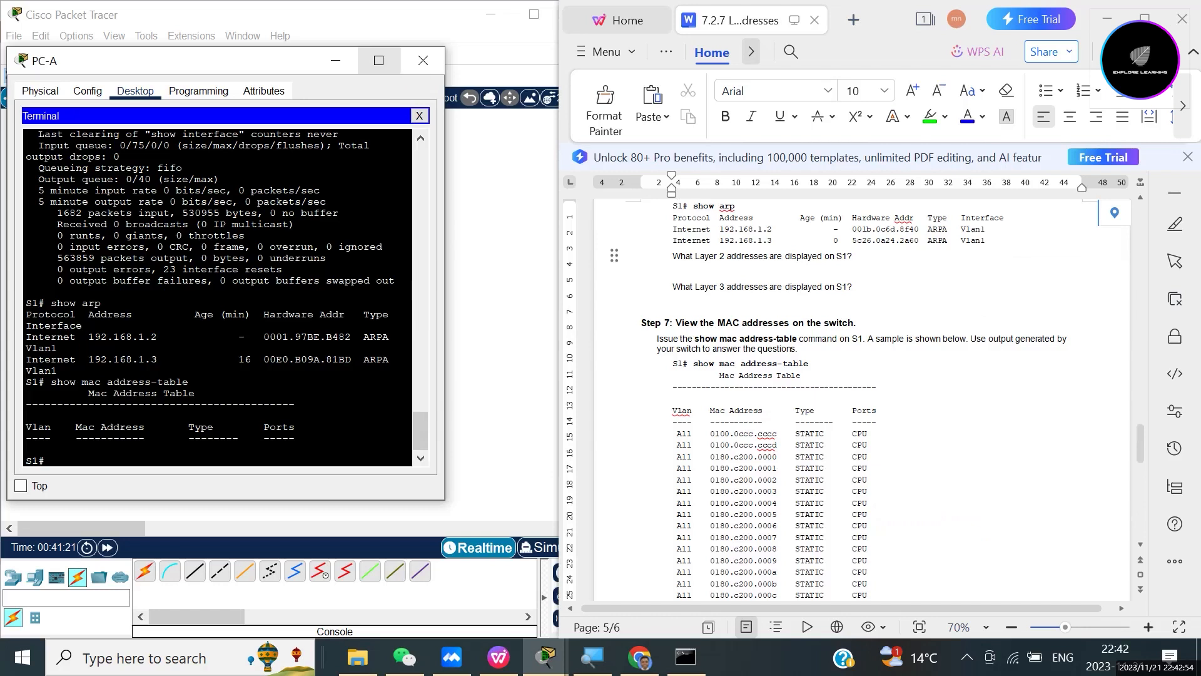
Step: Leave the S1 console and ping 192.168.1.2 from PC-A's Command Prompt
left_click(419, 115)
left_click(297, 147)
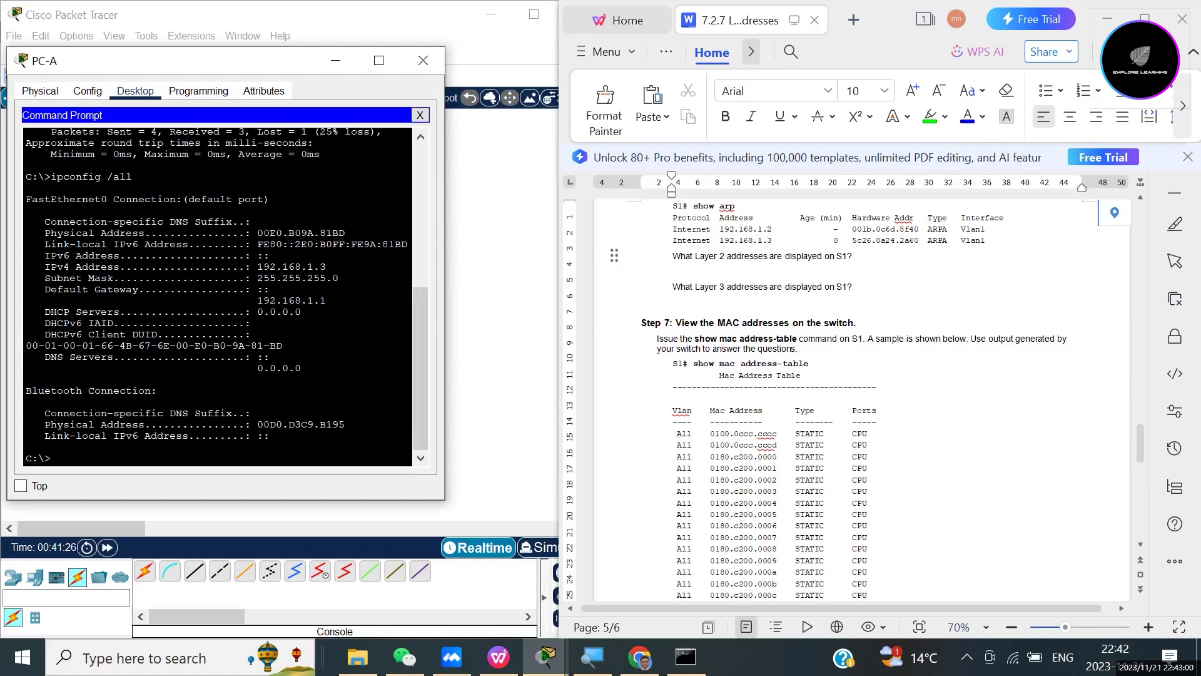
key("Up")
key("Up")
key("Return")
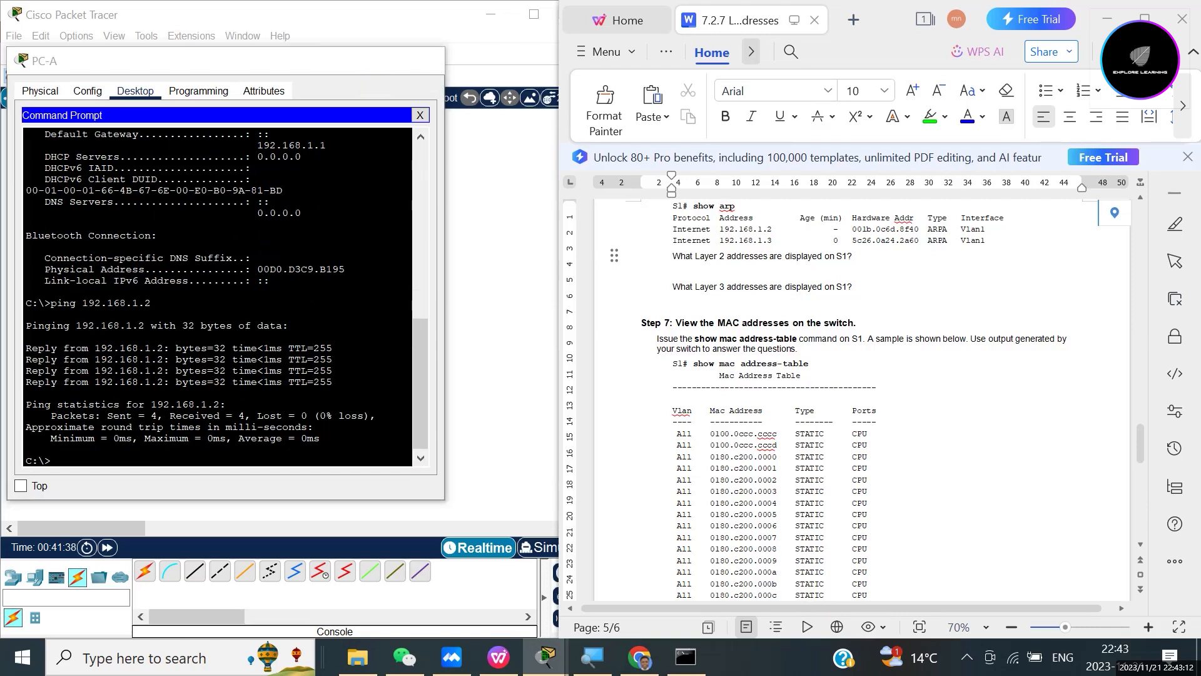
Step: Reopen PC-A's Terminal session to S1 with the default port settings and run show mac address-table again
left_click(335, 60)
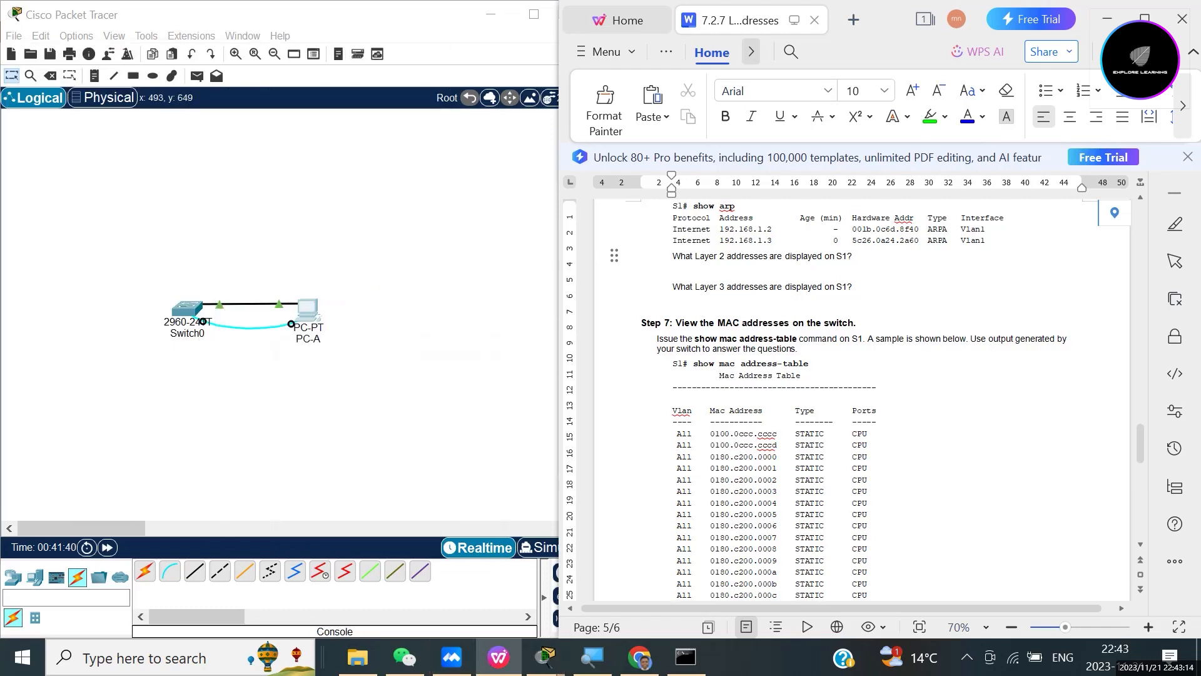
mouse_move(544, 657)
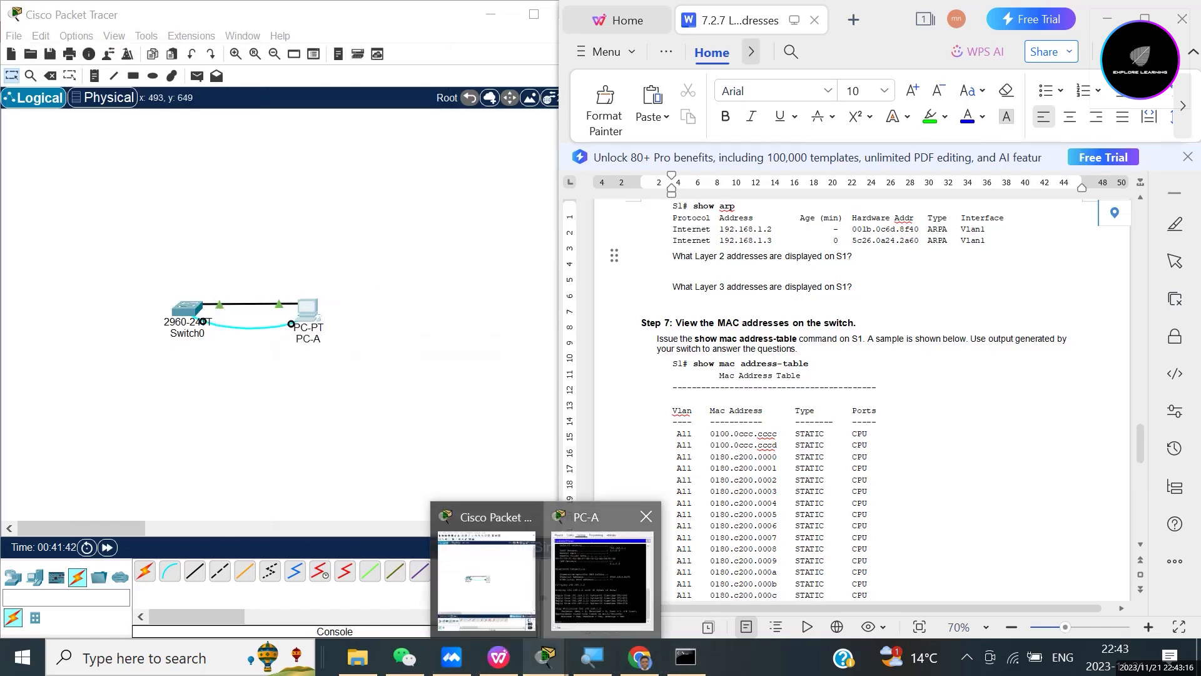
left_click(602, 577)
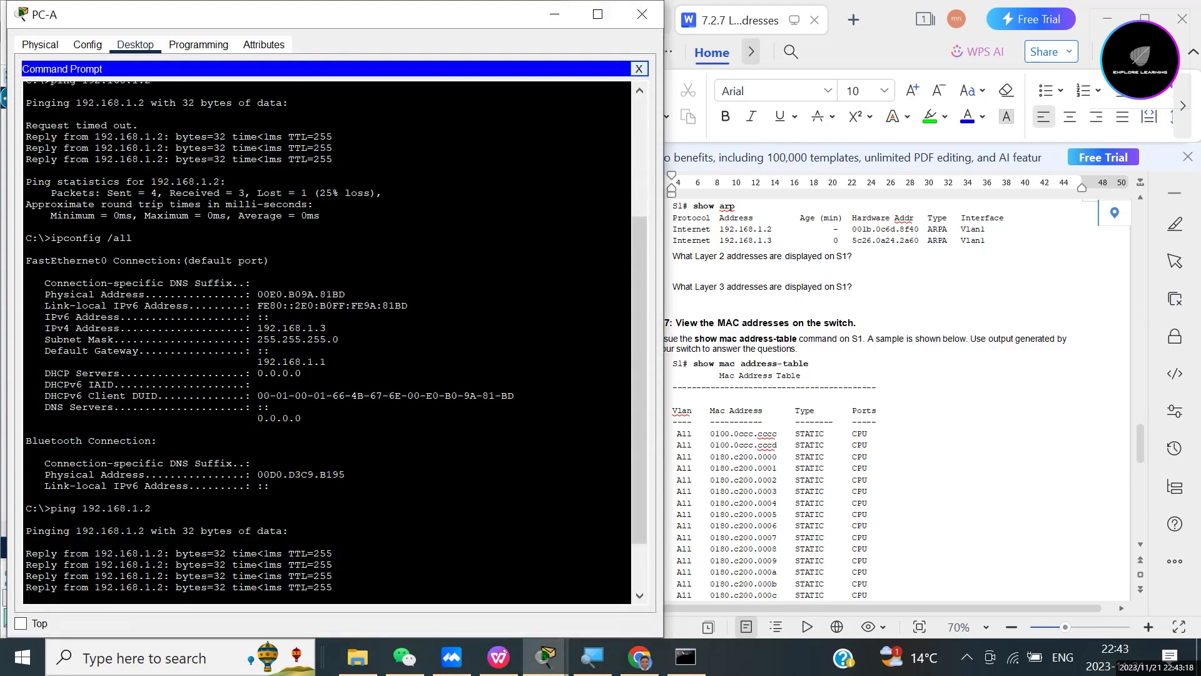
left_click(639, 68)
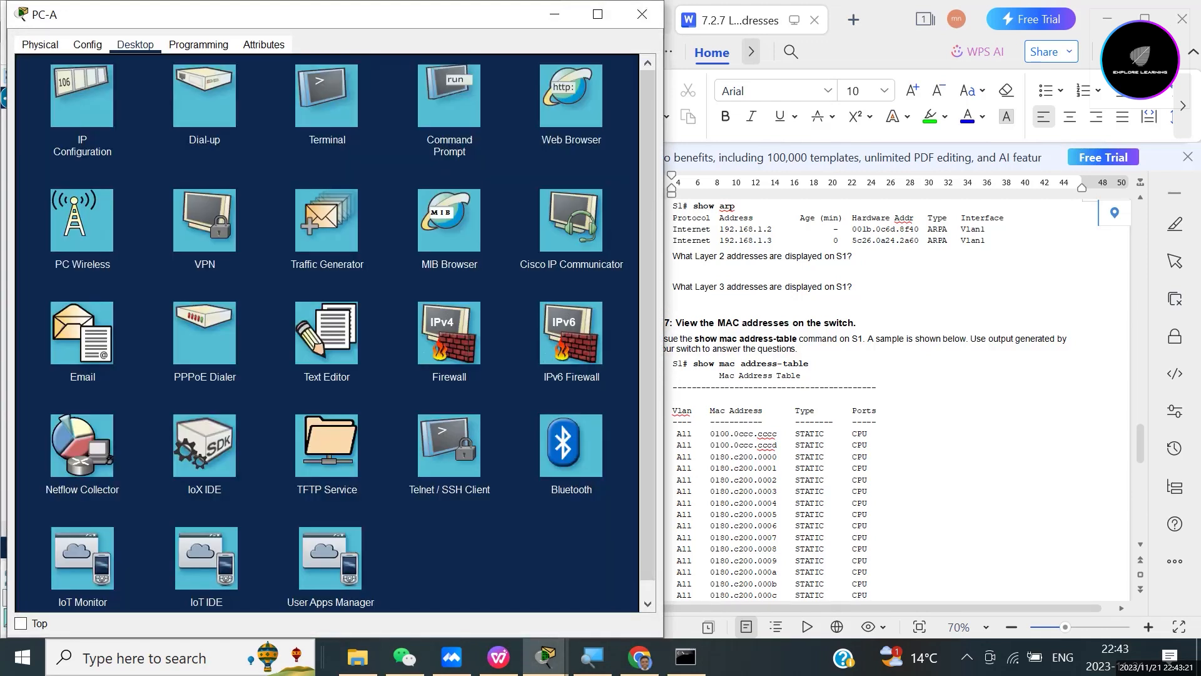
left_click(327, 95)
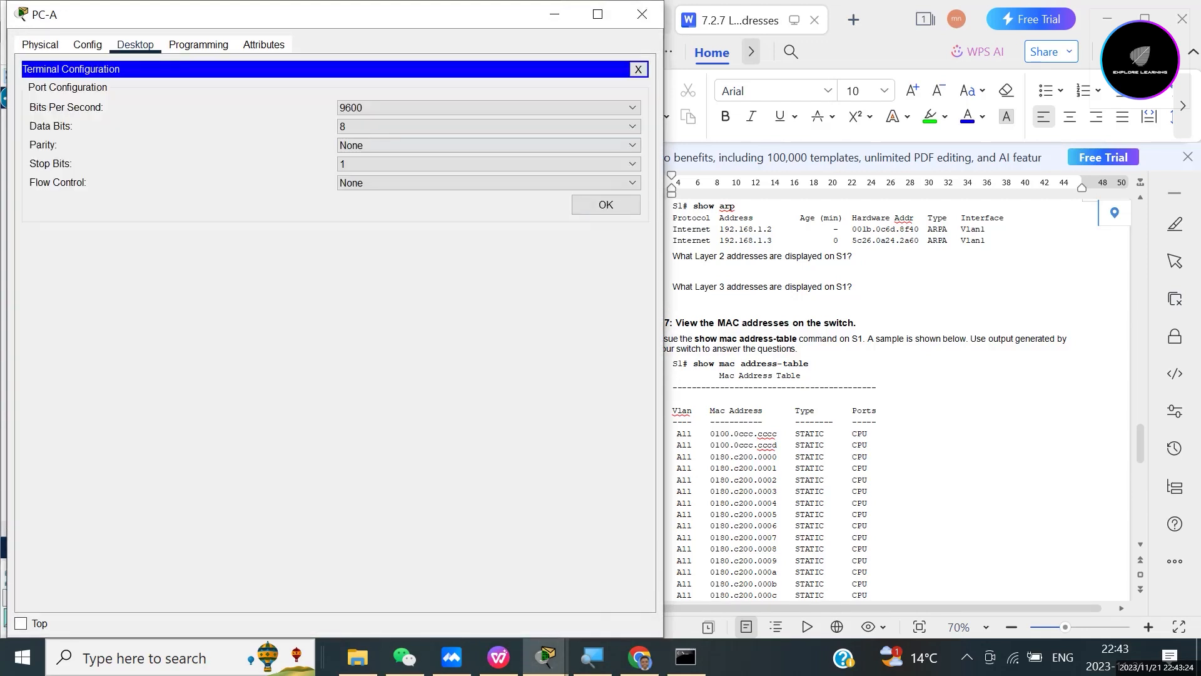
left_click(605, 204)
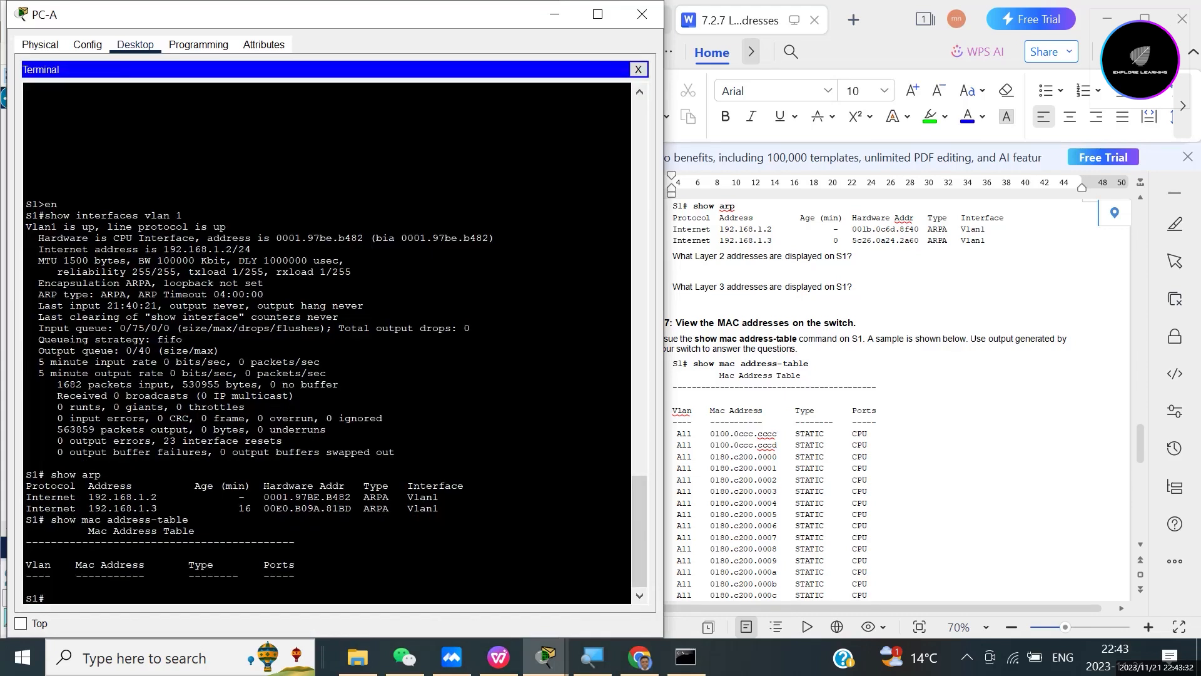
key("Up")
key("Return")
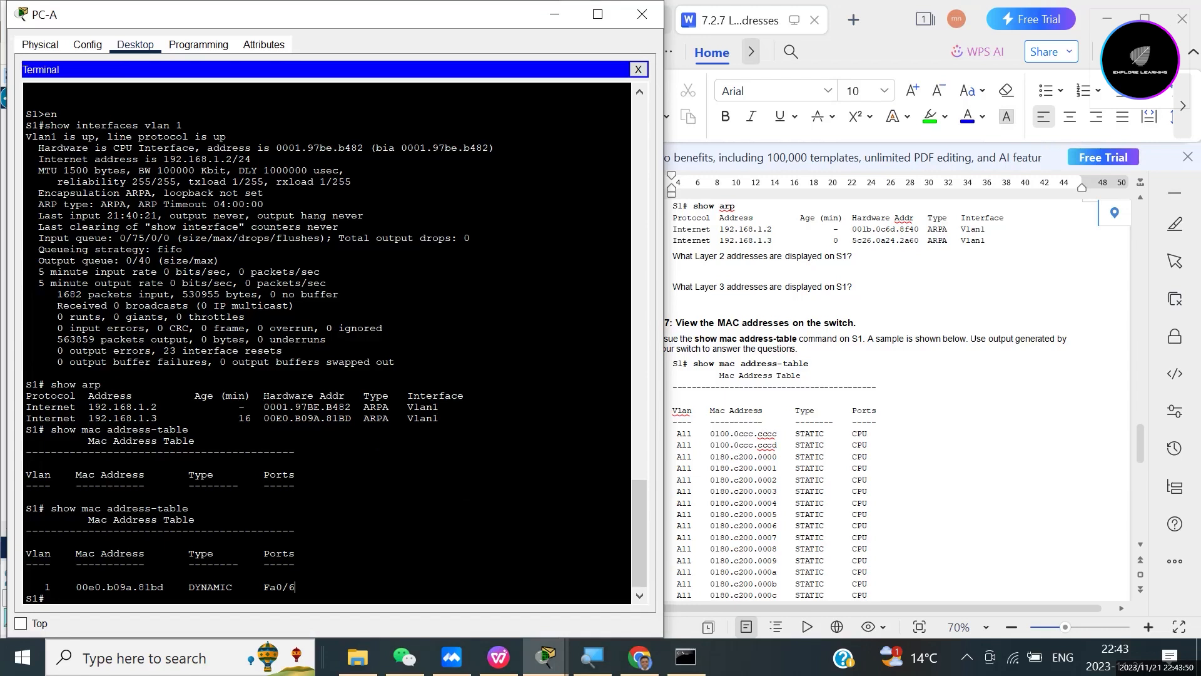
Step: Highlight PC-A's MAC address in the S1 table and review the Step 7 question about its port in the lab document
left_click_drag(70, 587, 164, 587)
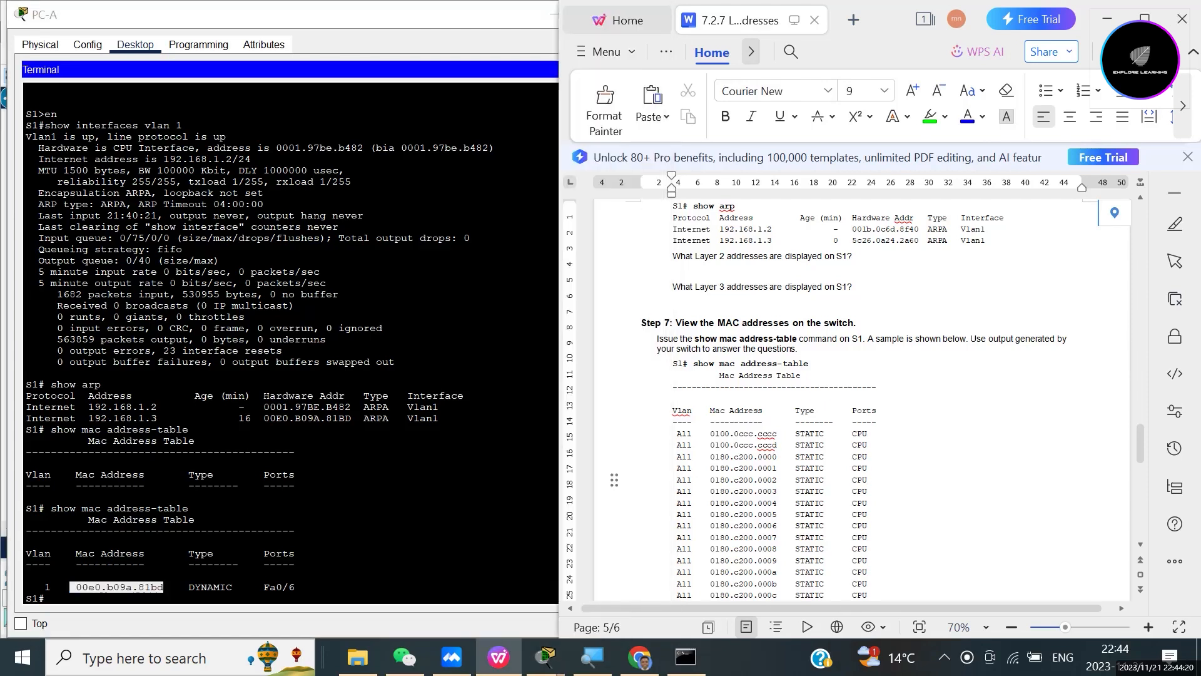
scroll(854, 401, "down", 3)
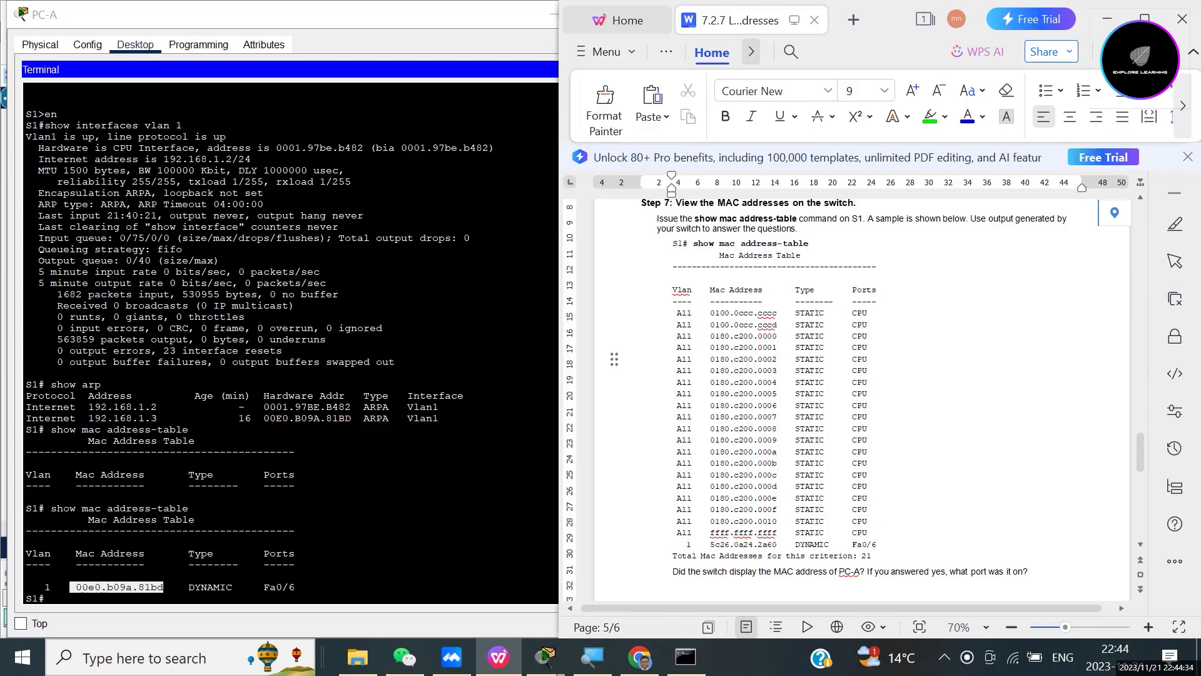
scroll(845, 401, "down", 3)
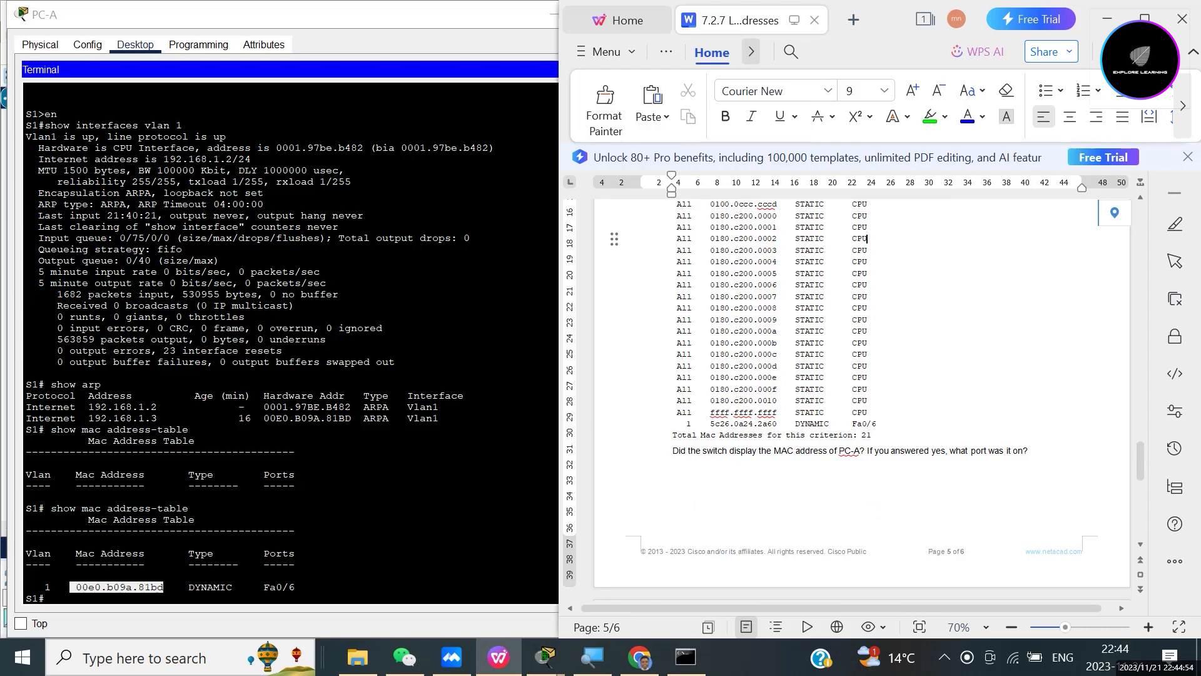
left_click(674, 477)
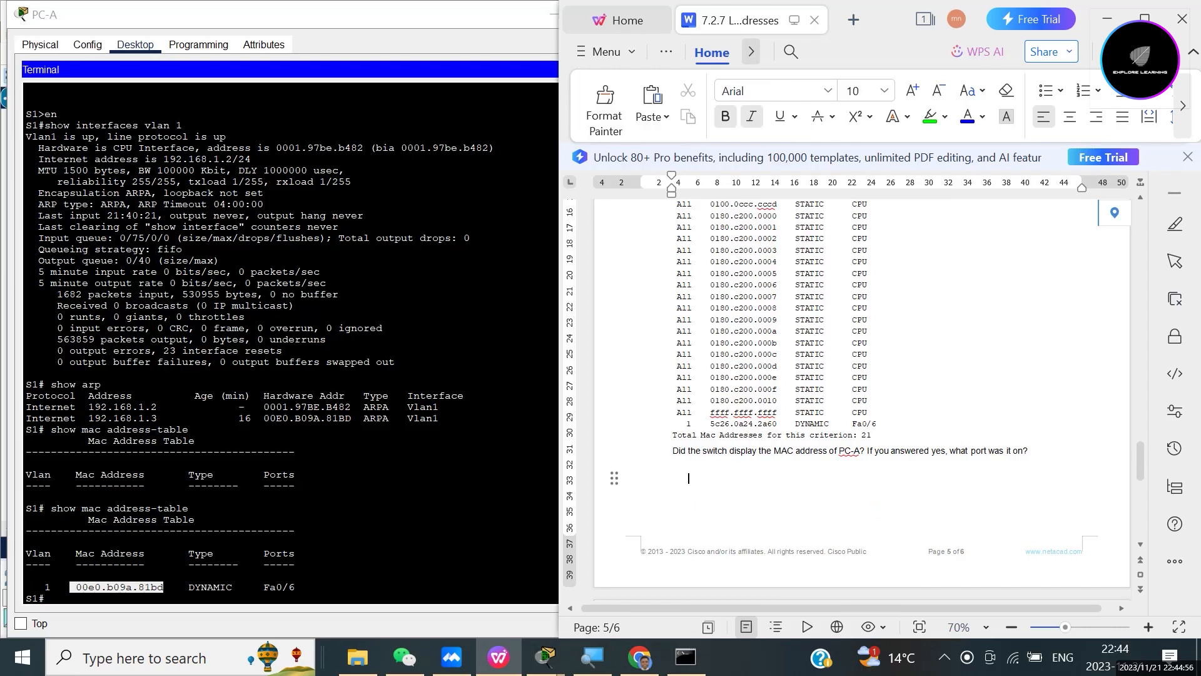
scroll(862, 401, "up", 6)
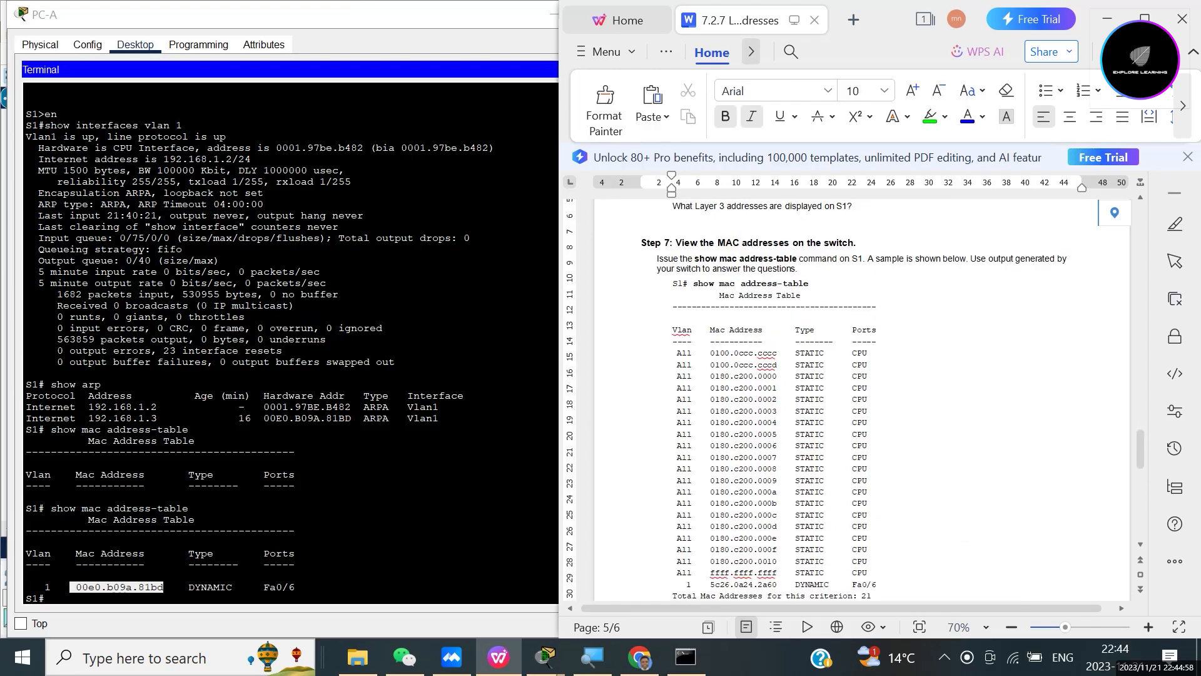
scroll(862, 401, "down", 5)
scroll(862, 401, "up", 20)
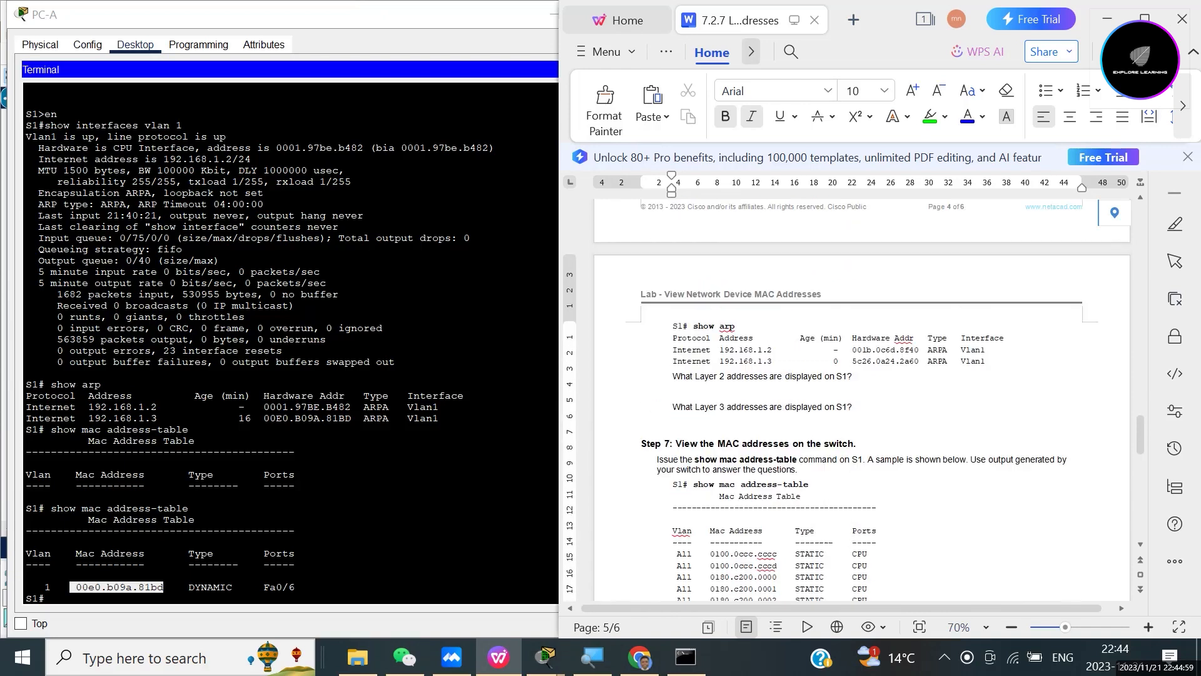